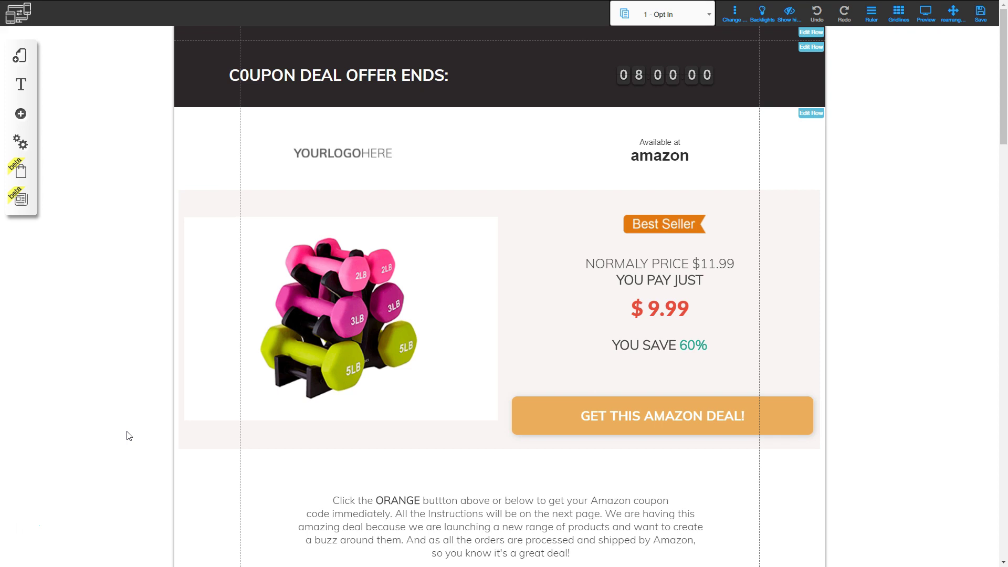
Step: Review the list of pages in the Amazon layout, including the 1 - Opt In page
{"action": "left_click", "coordinate": [18, 182]}
{"action": "left_click", "coordinate": [27, 59]}
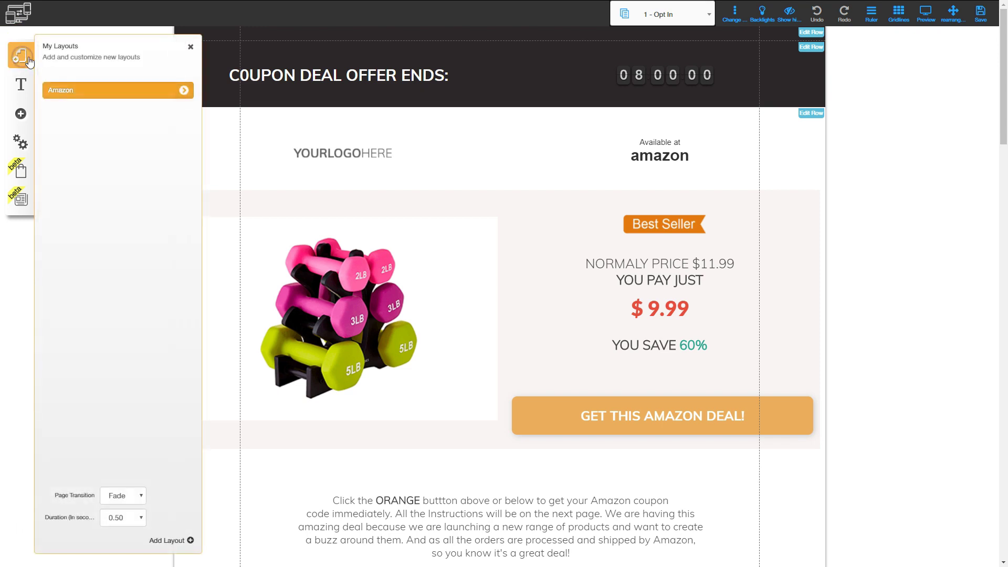
{"action": "left_click", "coordinate": [185, 91]}
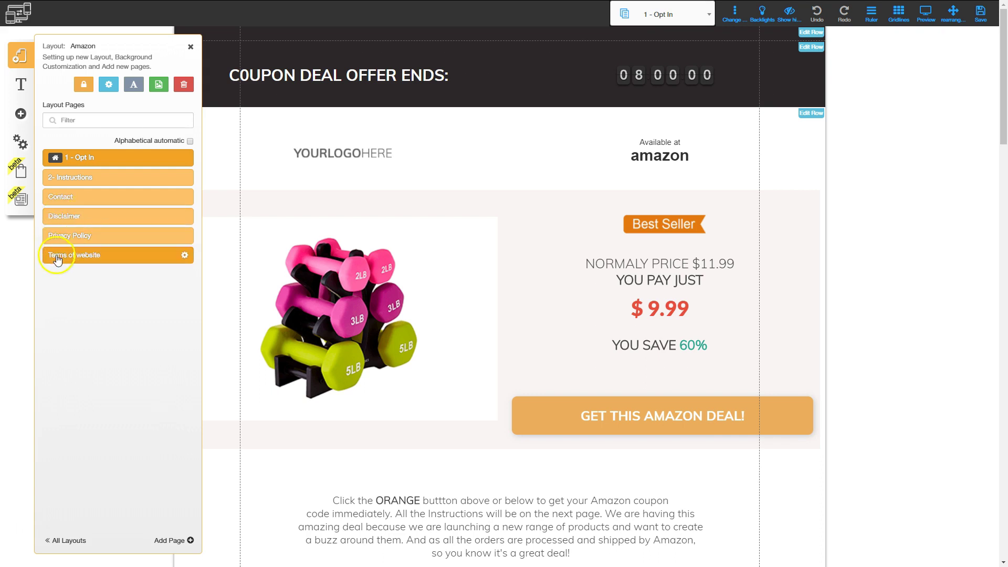
{"action": "left_click", "coordinate": [95, 163]}
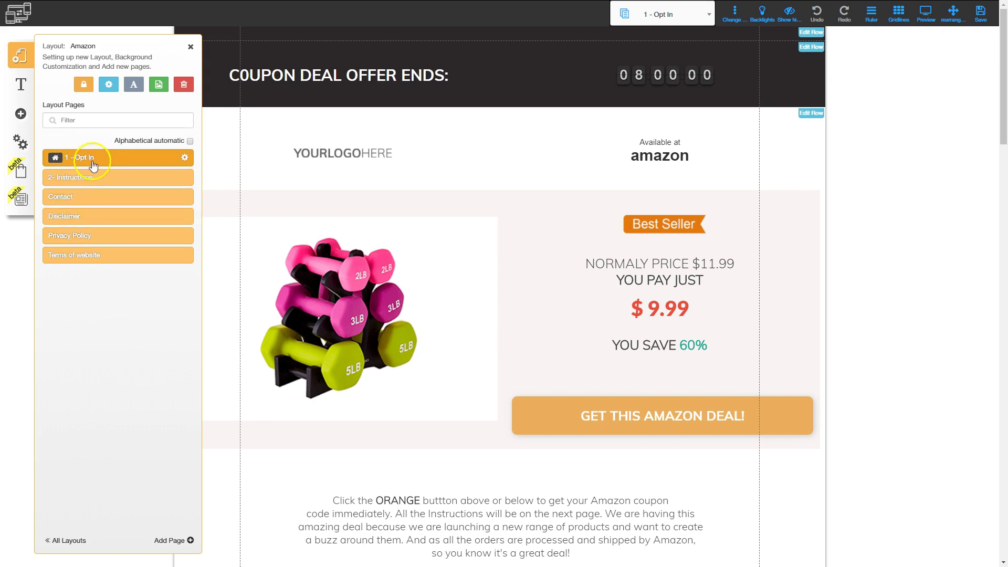
{"action": "left_click", "coordinate": [190, 48]}
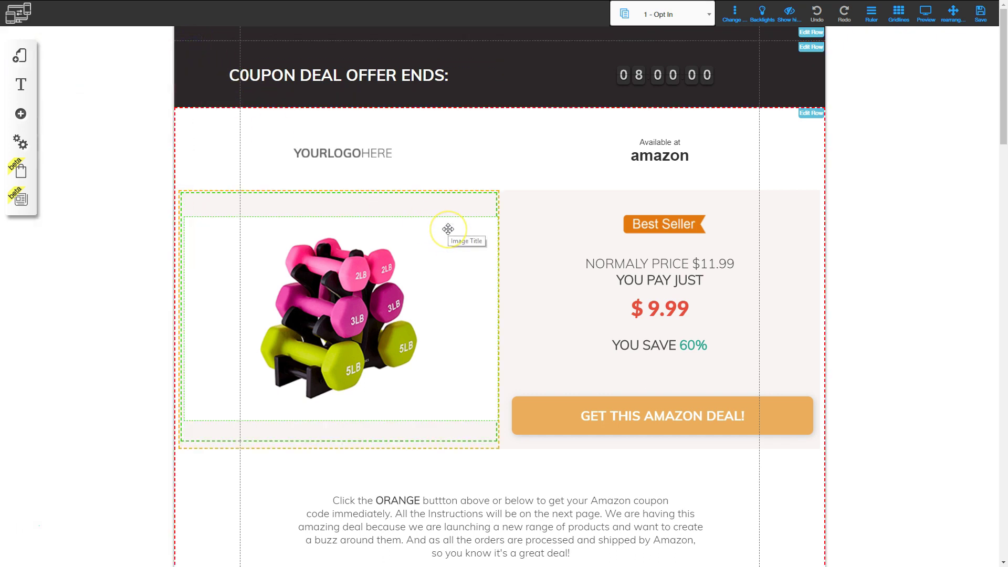
Step: Remove the empty box above the YOURLOGOHERE placeholder and stretch the logo's box down to fill its column
{"action": "left_click", "coordinate": [355, 156]}
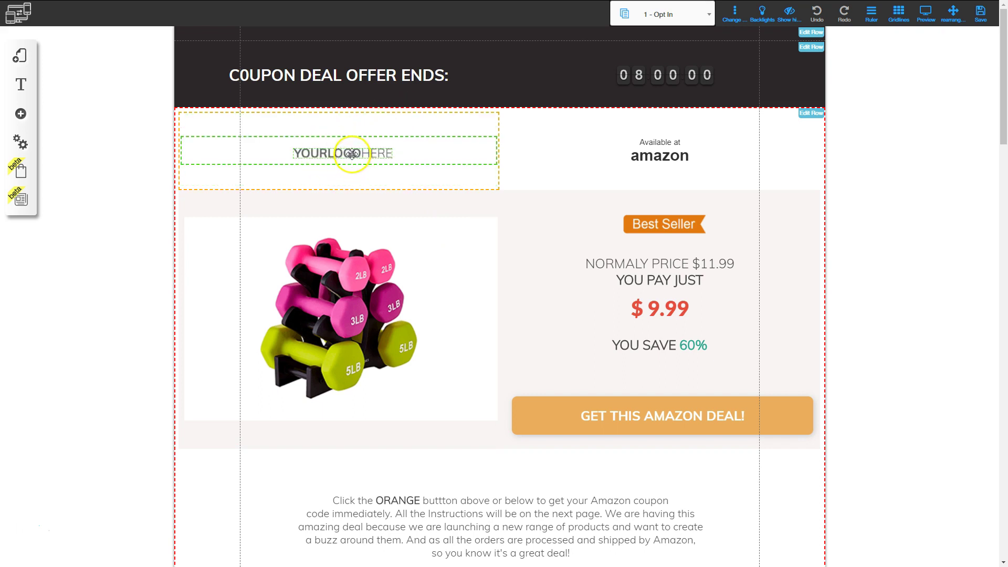
{"action": "left_click_drag", "start_coordinate": [340, 149], "coordinate": [349, 126]}
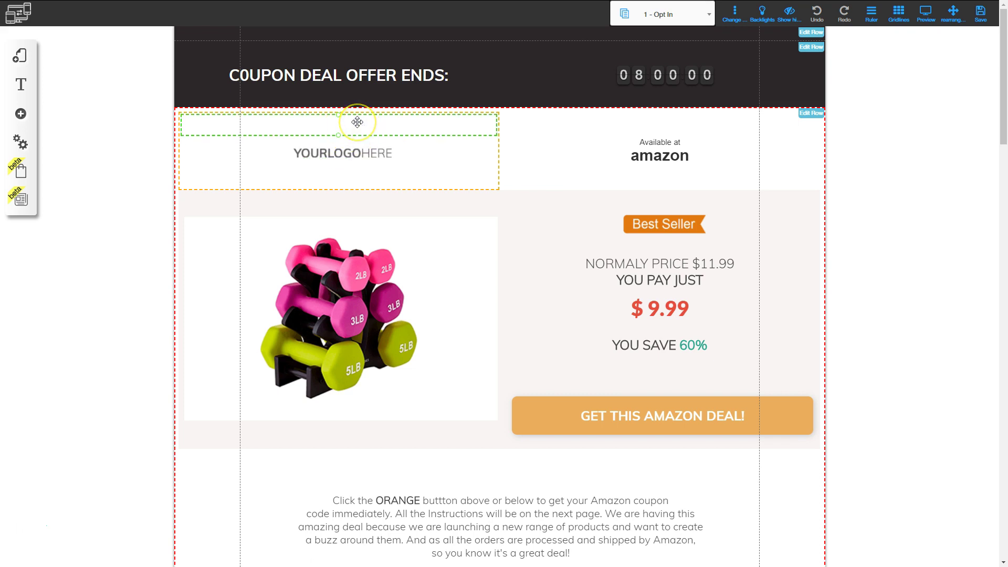
{"action": "left_click_drag", "start_coordinate": [357, 123], "coordinate": [412, 125]}
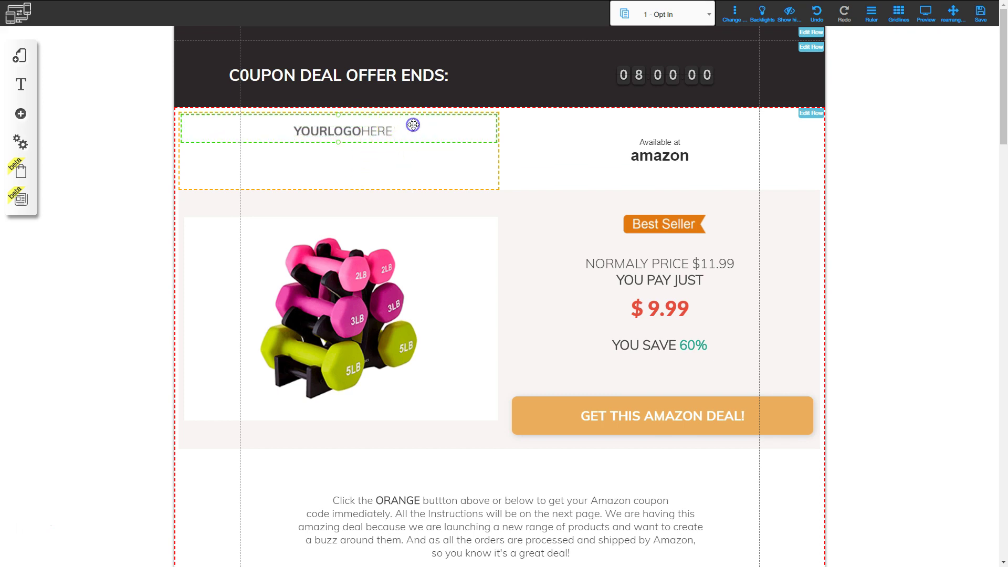
{"action": "left_click", "coordinate": [339, 147]}
{"action": "left_click_drag", "start_coordinate": [340, 152], "coordinate": [337, 193]}
{"action": "left_click", "coordinate": [378, 134]}
{"action": "left_click_drag", "start_coordinate": [346, 132], "coordinate": [351, 146]}
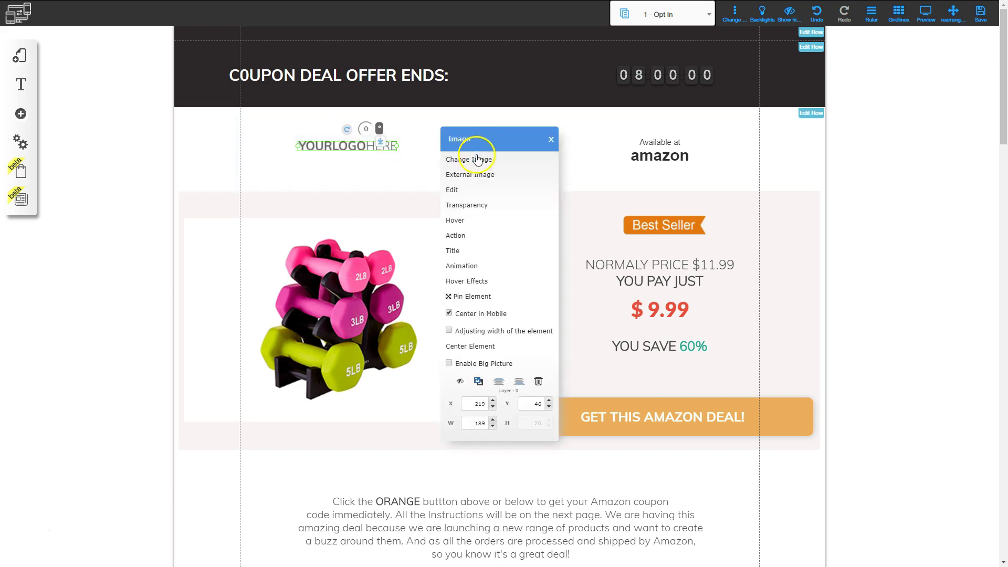
Step: Replace the YOURLOGOHERE placeholder with the Geekdigg logo image from the Amazon Cou... folder
{"action": "left_click", "coordinate": [477, 159]}
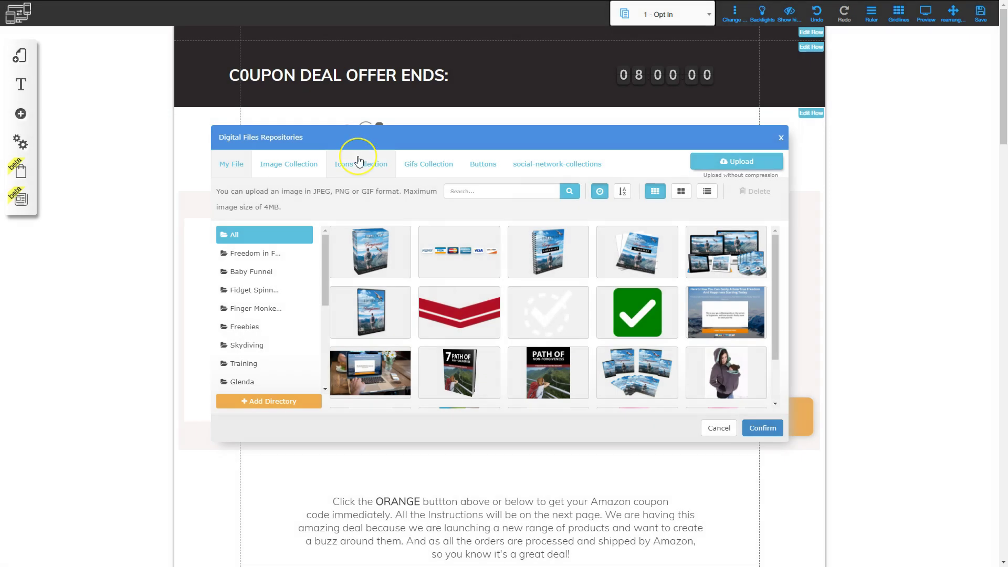
{"action": "left_click", "coordinate": [370, 155]}
{"action": "left_click", "coordinate": [426, 163]}
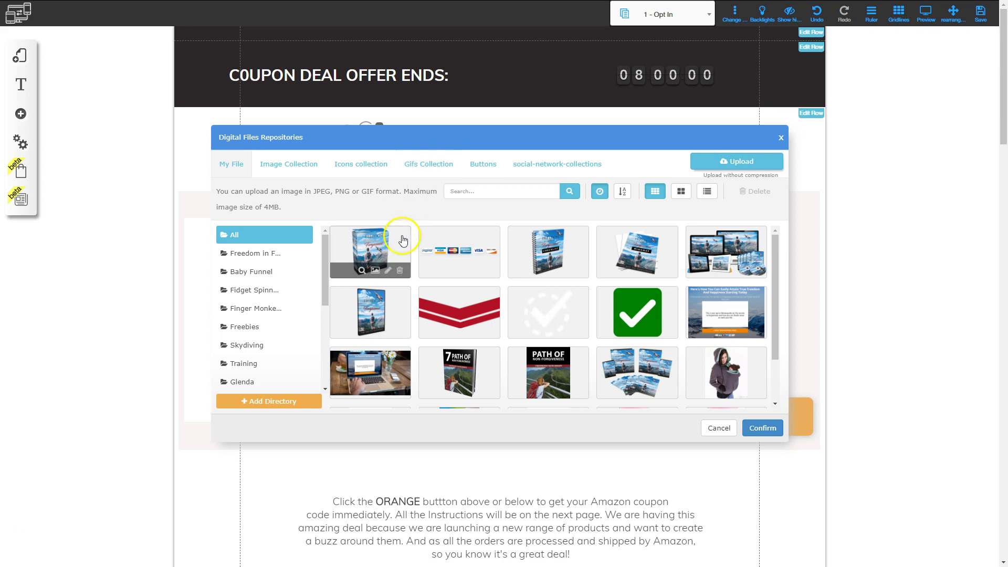
{"action": "left_click_drag", "start_coordinate": [323, 250], "coordinate": [323, 329]}
{"action": "left_click", "coordinate": [251, 382]}
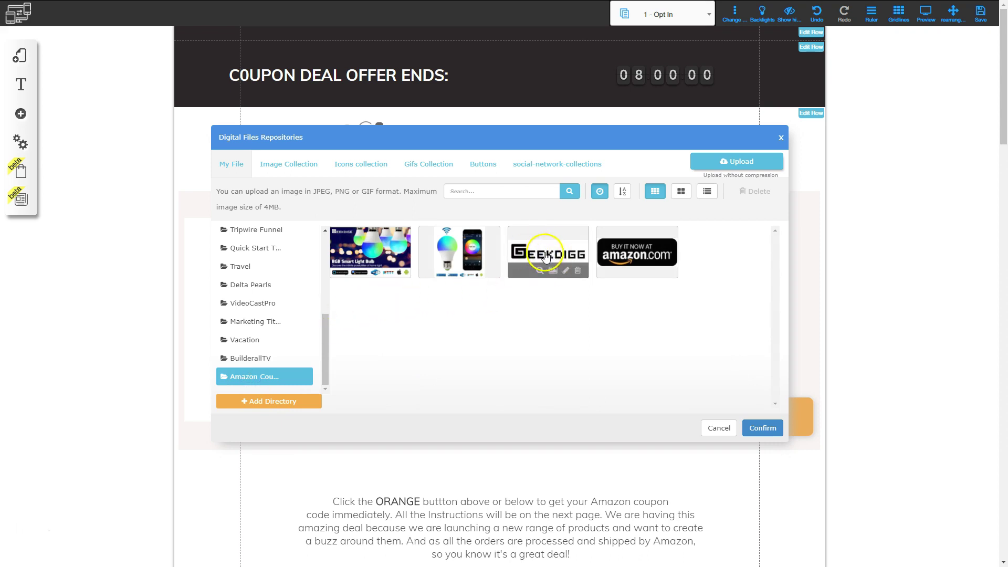
{"action": "left_click", "coordinate": [568, 242]}
{"action": "left_click", "coordinate": [768, 430]}
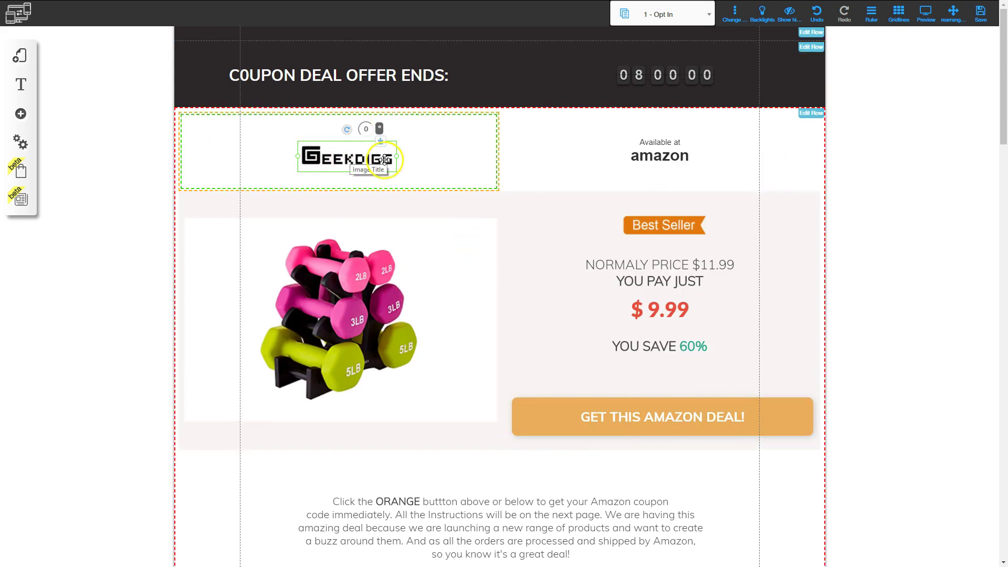
Step: Enlarge the Geekdigg logo to a width of about 401 and centre it in its box
{"action": "left_click_drag", "start_coordinate": [396, 158], "coordinate": [442, 155]}
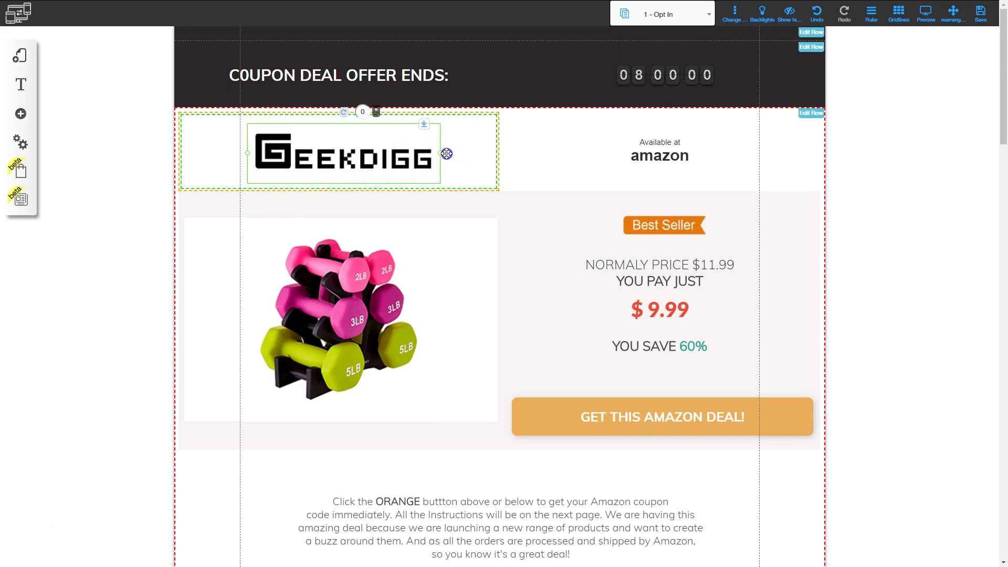
{"action": "left_click_drag", "start_coordinate": [459, 157], "coordinate": [378, 152]}
{"action": "left_click", "coordinate": [331, 153]}
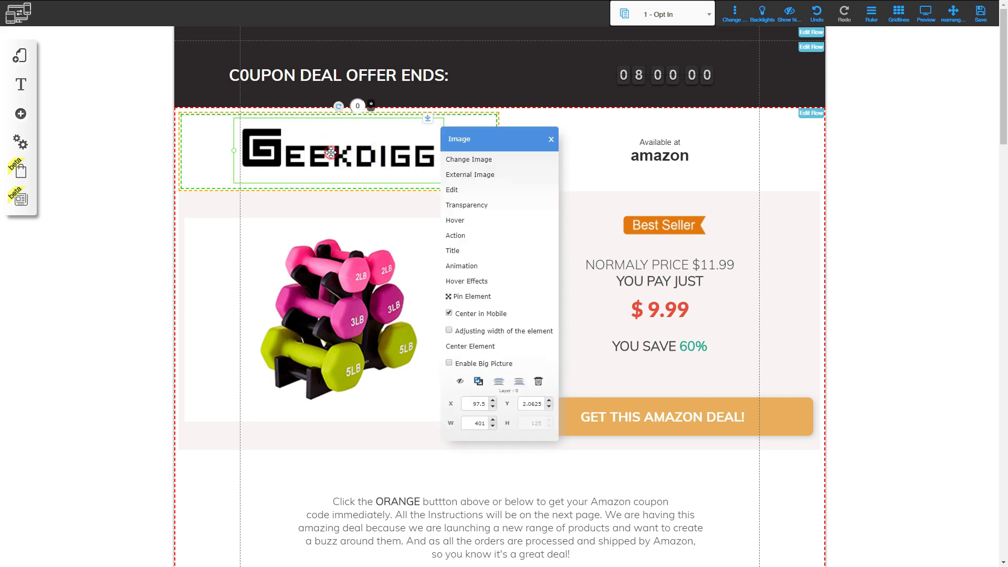
{"action": "left_click", "coordinate": [480, 345]}
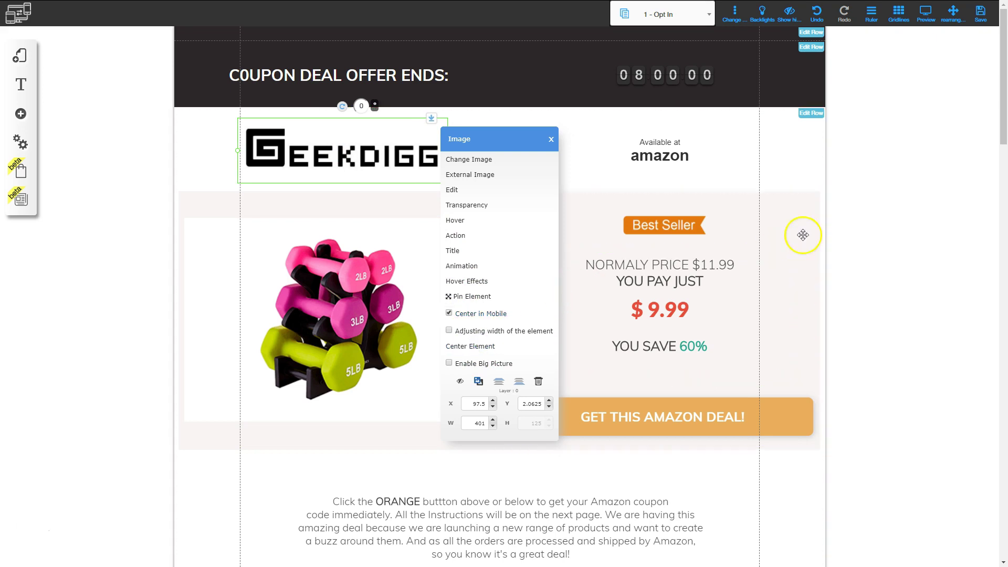
{"action": "left_click", "coordinate": [895, 200]}
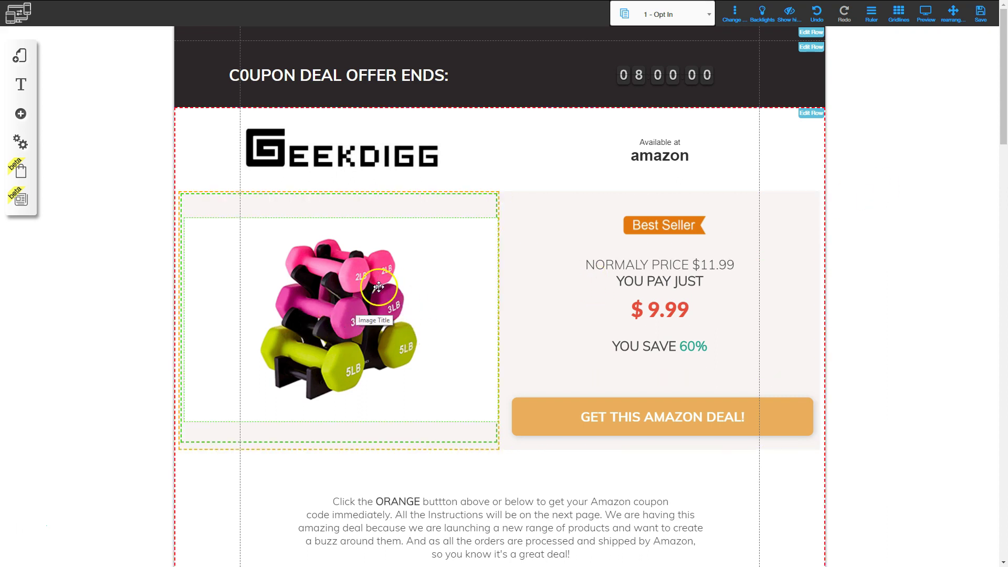
Step: Replace the dumbbell product picture with the light bulb and phone image from the Amazon Cou... folder
{"action": "left_click", "coordinate": [347, 305]}
{"action": "left_click", "coordinate": [457, 159]}
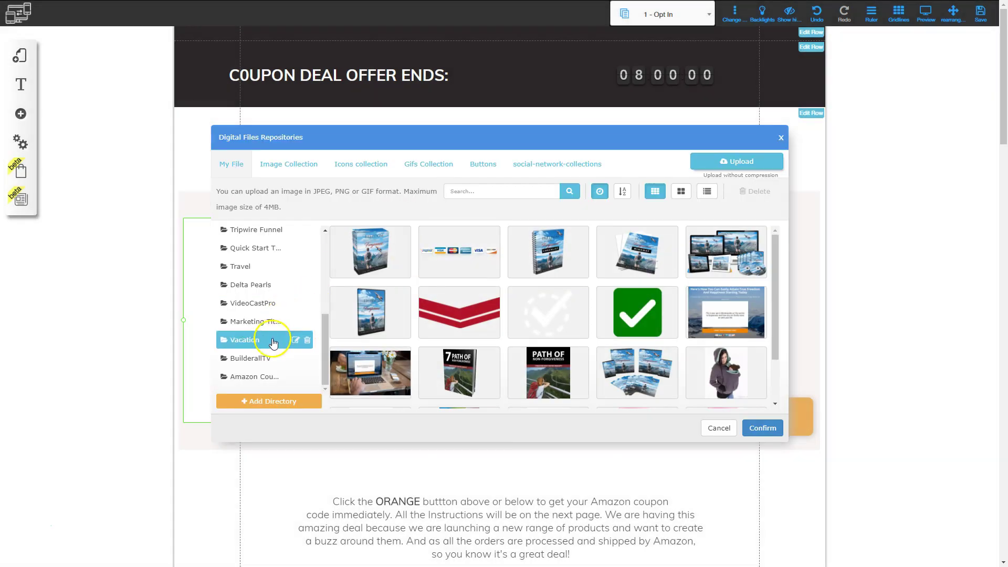
{"action": "left_click", "coordinate": [258, 377]}
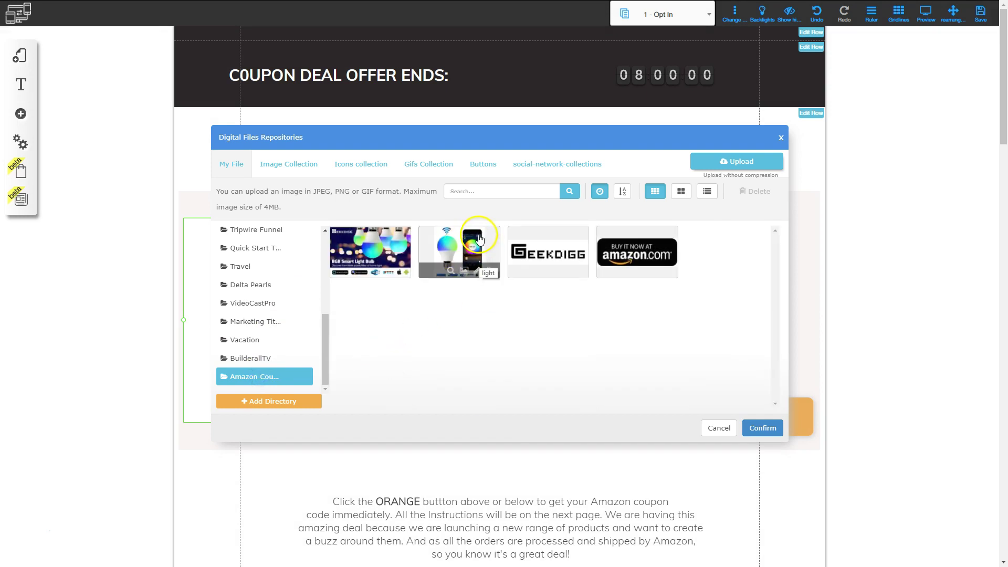
{"action": "left_click", "coordinate": [479, 239]}
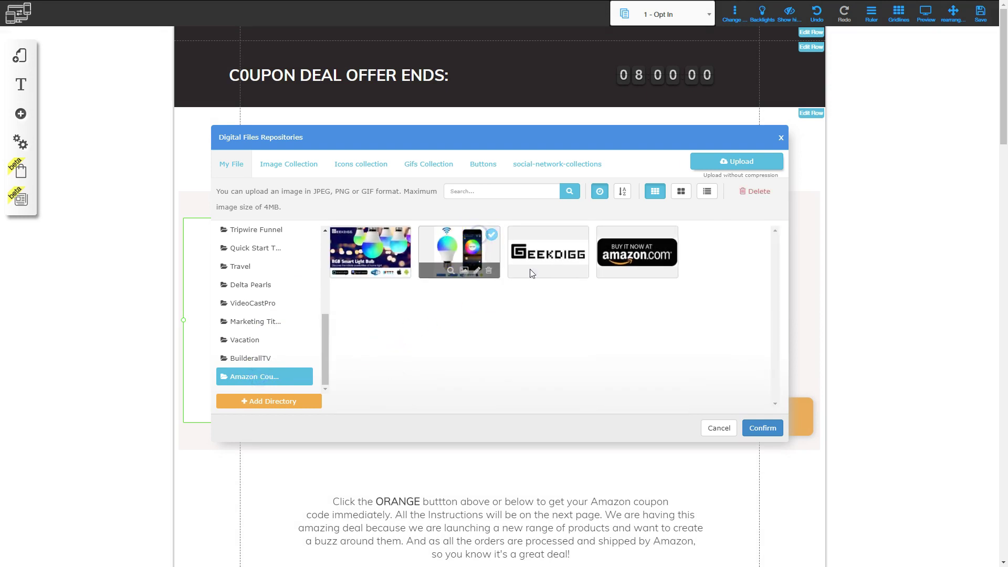
{"action": "left_click", "coordinate": [764, 428]}
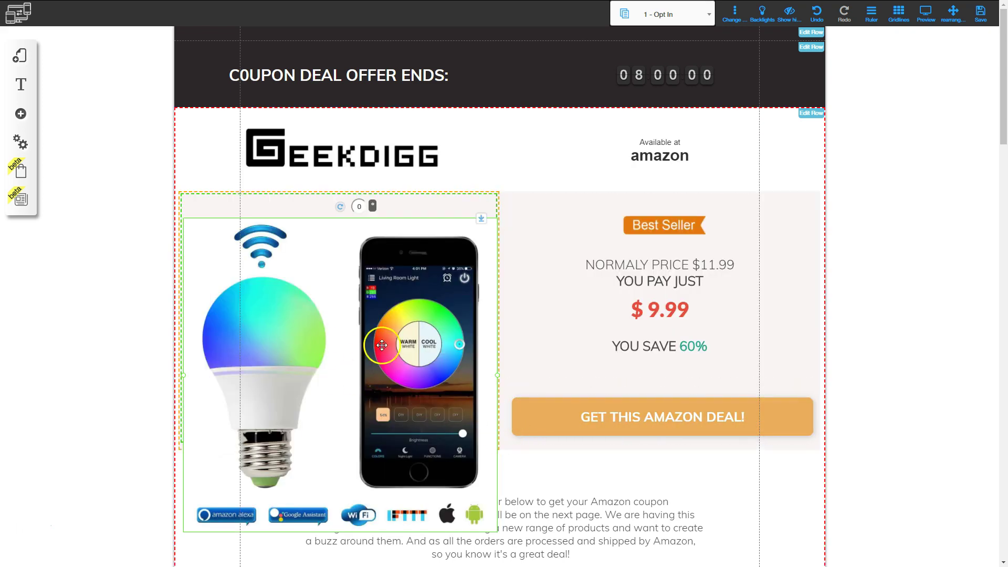
Step: Shrink the light bulb image to a width of about 469 and centre it in the product box
{"action": "left_click_drag", "start_coordinate": [485, 368], "coordinate": [345, 294]}
{"action": "left_click_drag", "start_coordinate": [416, 304], "coordinate": [448, 320]}
{"action": "left_click_drag", "start_coordinate": [363, 300], "coordinate": [361, 298]}
{"action": "left_click", "coordinate": [361, 298]}
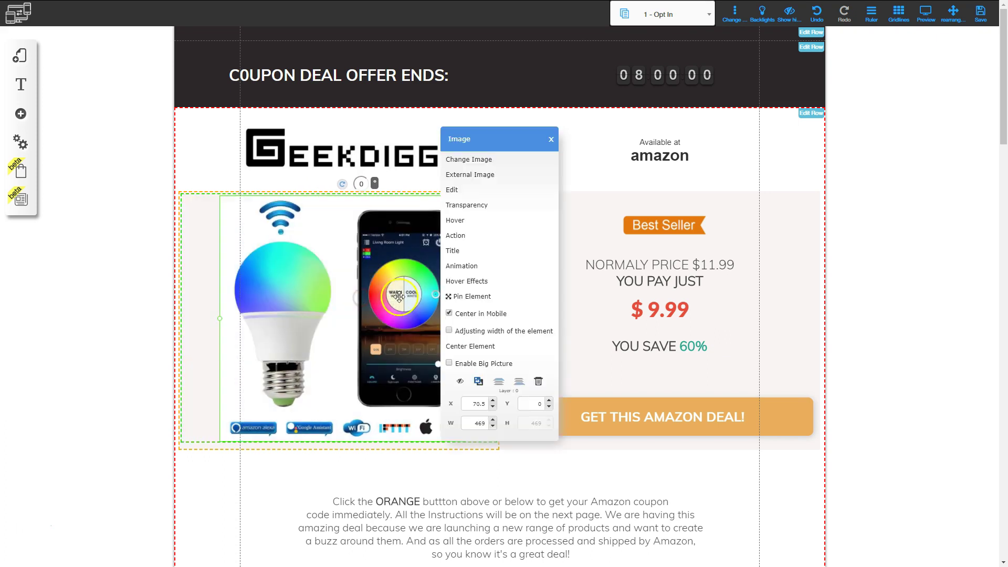
{"action": "left_click", "coordinate": [473, 349]}
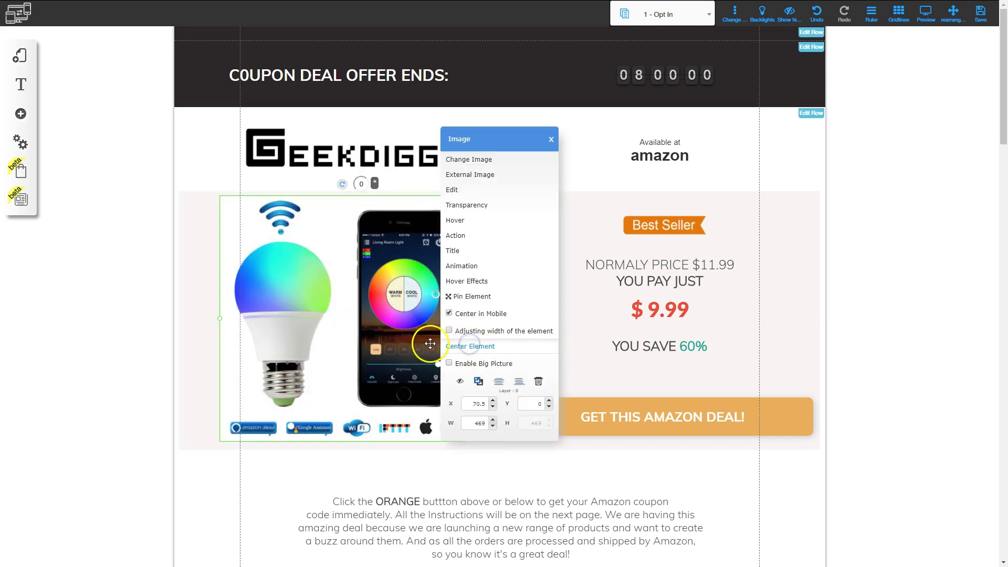
{"action": "left_click", "coordinate": [930, 302]}
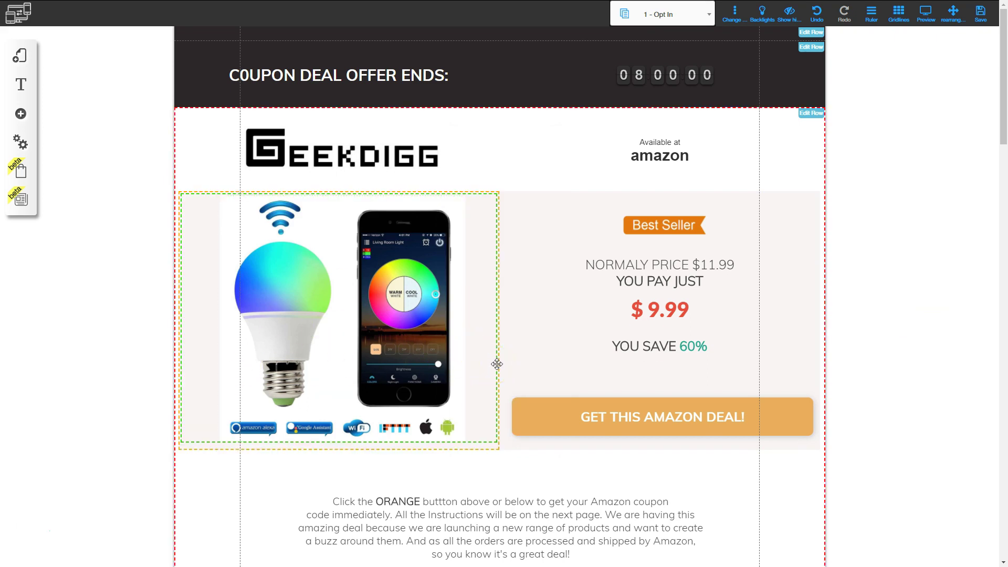
Step: Remove the empty boxes above and below the "Available at amazon" text and stretch the text's box to fill the column
{"action": "left_click", "coordinate": [657, 142]}
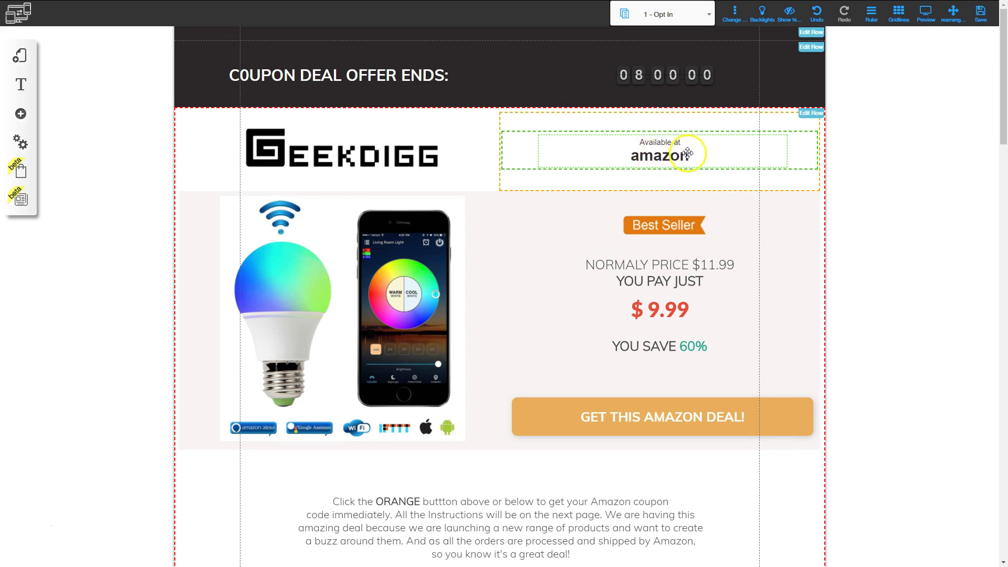
{"action": "left_click", "coordinate": [658, 153]}
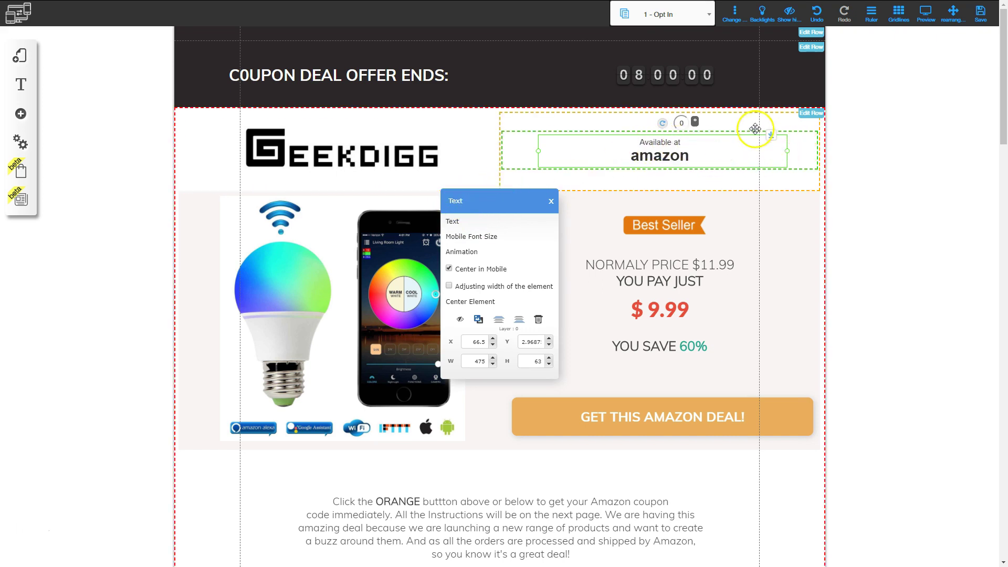
{"action": "left_click", "coordinate": [733, 123]}
{"action": "left_click", "coordinate": [616, 118]}
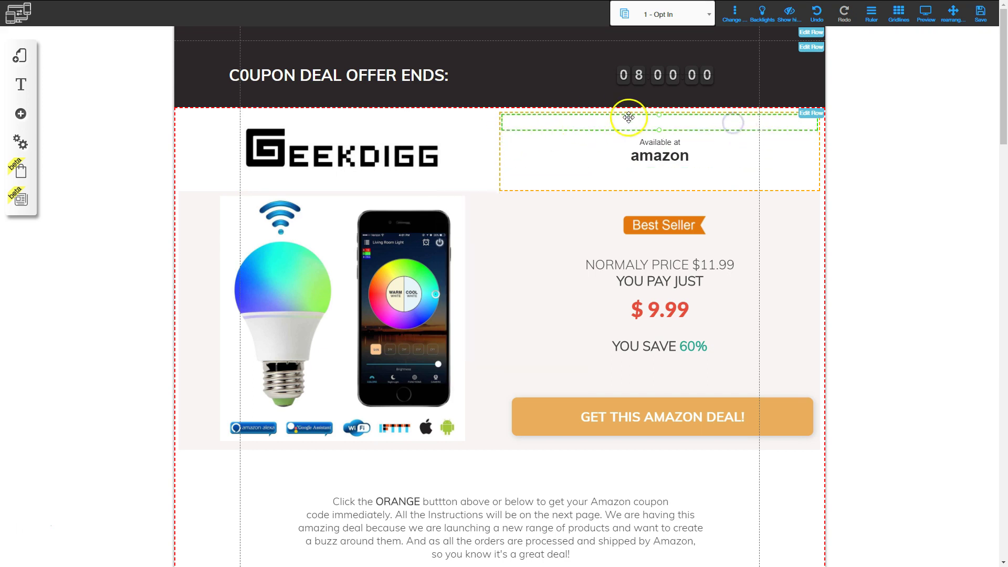
{"action": "left_click_drag", "start_coordinate": [631, 122], "coordinate": [652, 168]}
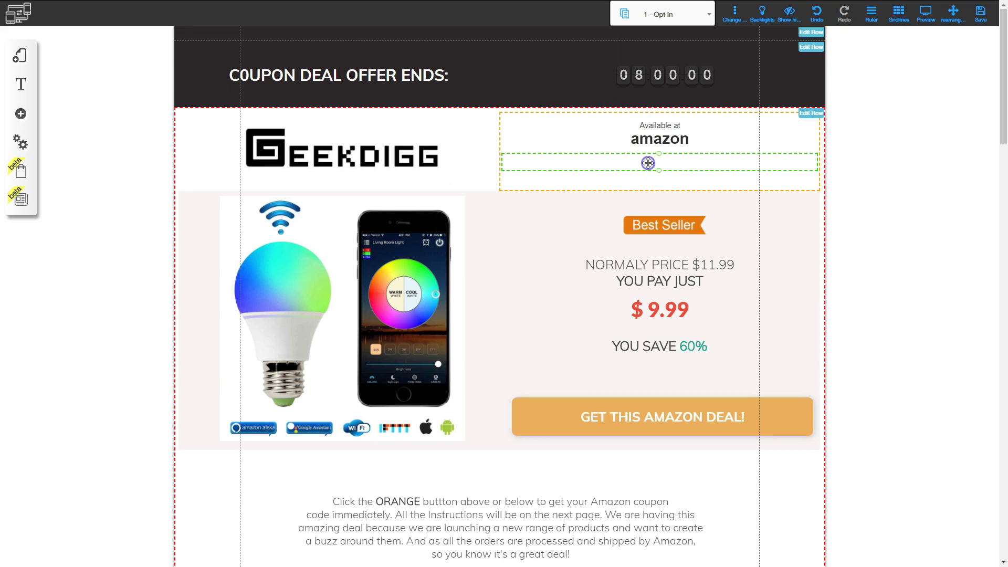
{"action": "left_click_drag", "start_coordinate": [648, 162], "coordinate": [532, 134]}
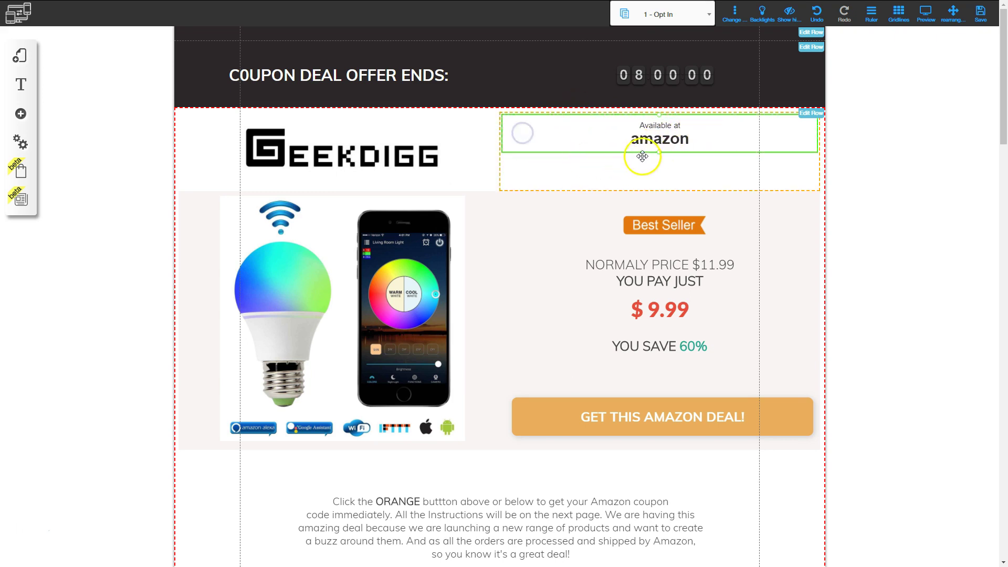
{"action": "left_click_drag", "start_coordinate": [660, 156], "coordinate": [660, 193]}
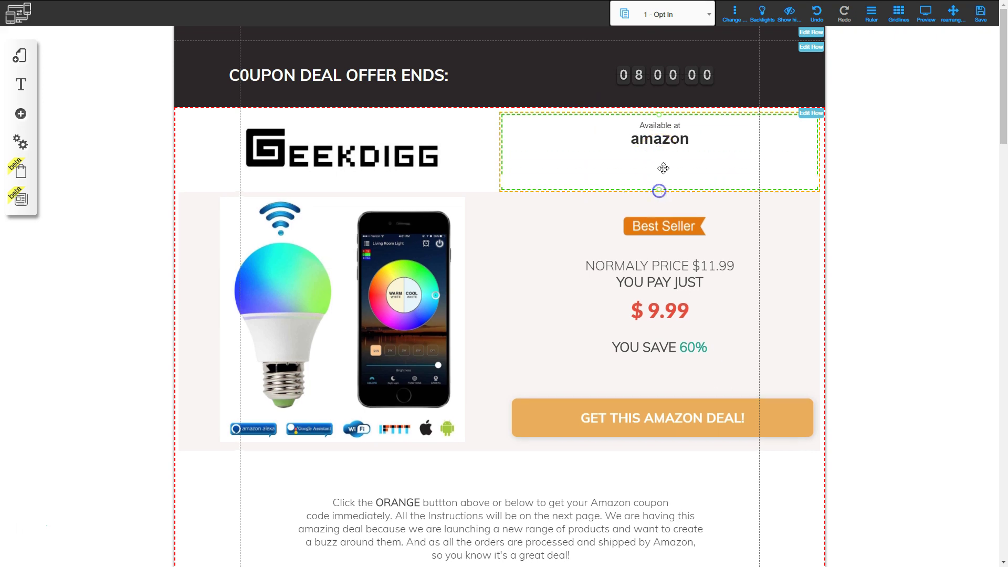
Step: Delete the "Available at amazon" text and place a copy of the Geekdigg logo in its box
{"action": "left_click_drag", "start_coordinate": [655, 134], "coordinate": [337, 135]}
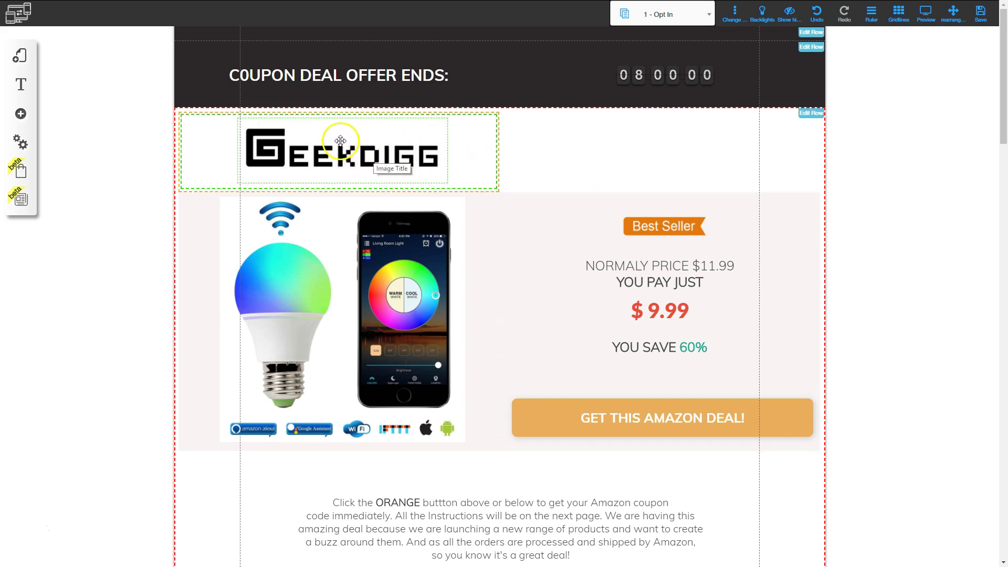
{"action": "left_click", "coordinate": [368, 164]}
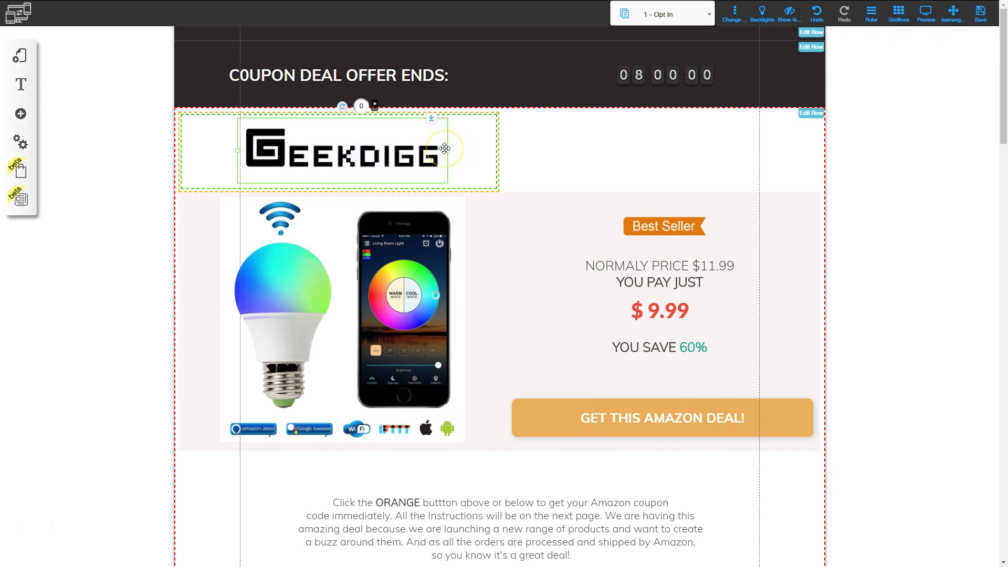
{"action": "left_click_drag", "start_coordinate": [445, 149], "coordinate": [699, 155]}
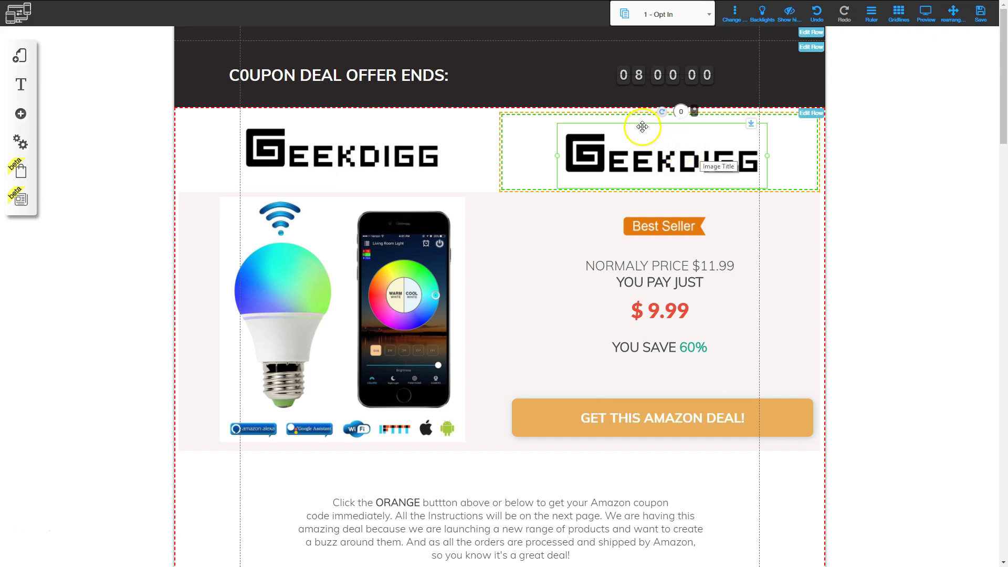
Step: Replace the copied Geekdigg logo with the "Buy it now at amazon.com" badge from the Amazon Cou... folder
{"action": "left_click", "coordinate": [637, 150]}
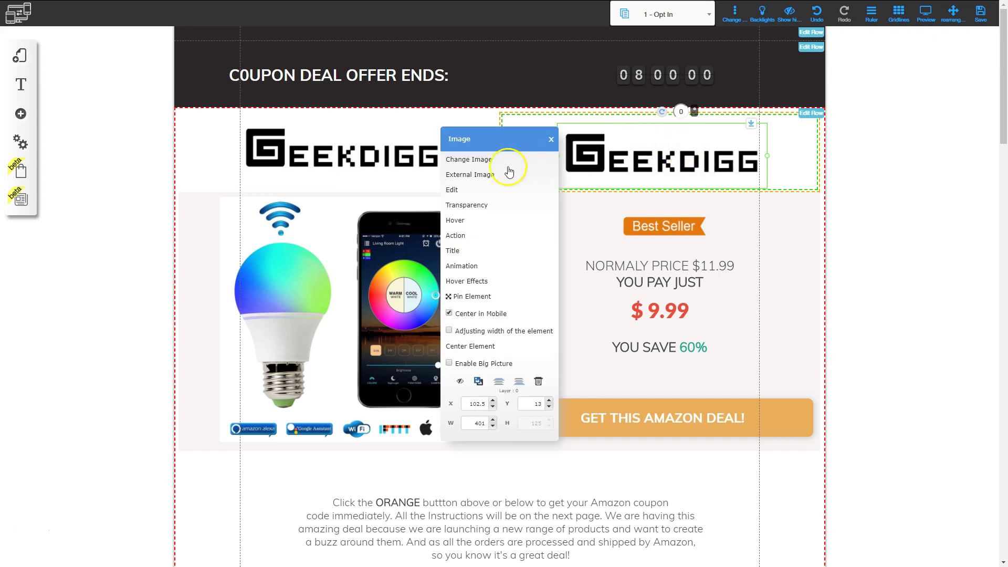
{"action": "left_click", "coordinate": [482, 160]}
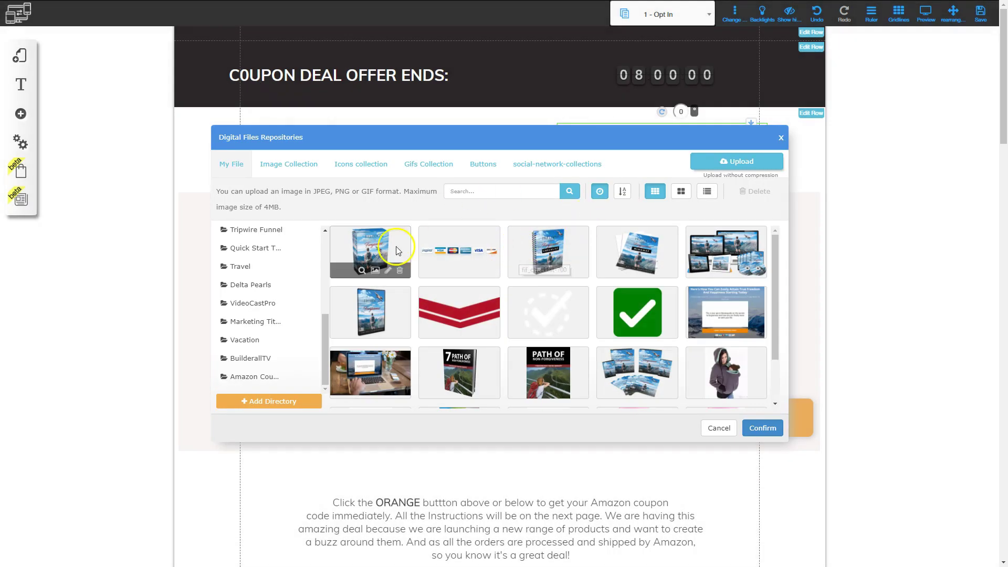
{"action": "left_click", "coordinate": [255, 378]}
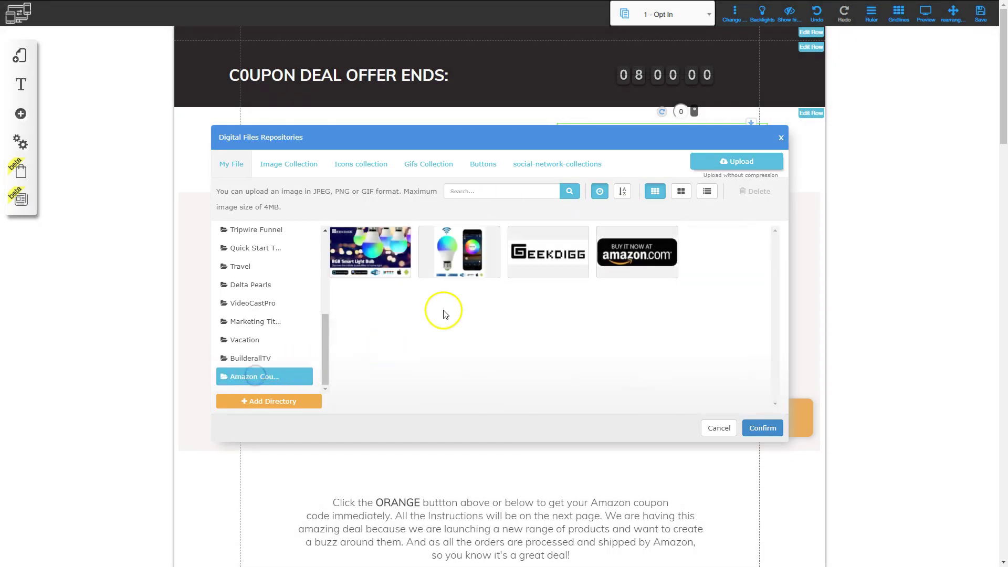
{"action": "mouse_move", "coordinate": [627, 255]}
{"action": "left_click", "coordinate": [665, 260]}
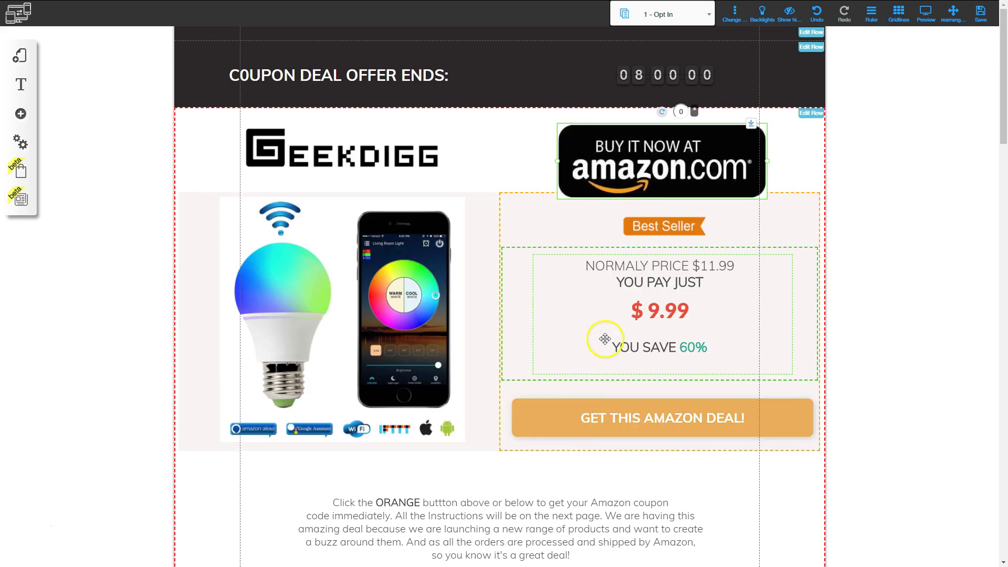
Step: Shrink the Amazon badge to a width of about 313 and centre it in its box
{"action": "left_click_drag", "start_coordinate": [645, 172], "coordinate": [641, 165]}
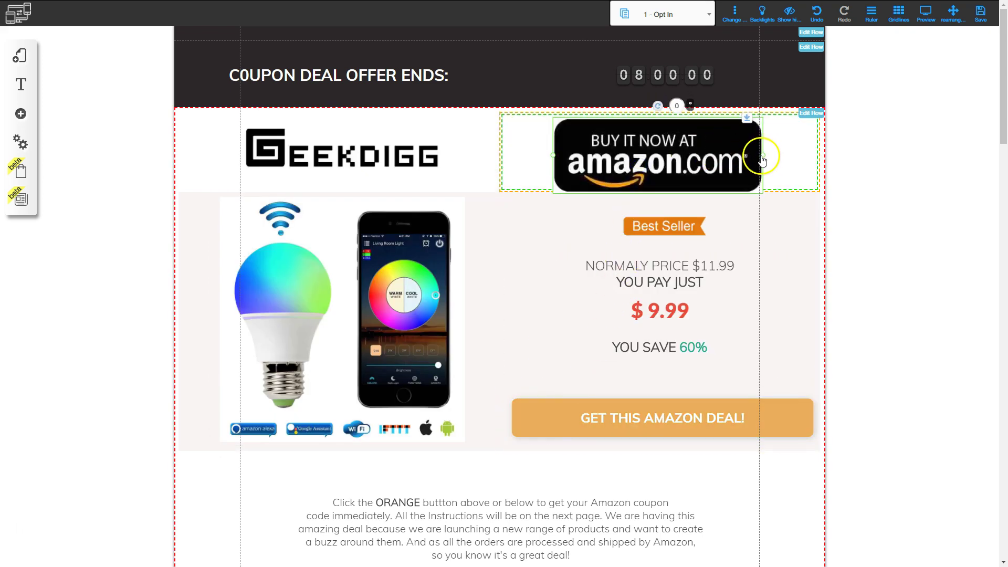
{"action": "left_click_drag", "start_coordinate": [762, 157], "coordinate": [696, 153]}
{"action": "left_click_drag", "start_coordinate": [688, 152], "coordinate": [674, 150]}
{"action": "left_click", "coordinate": [669, 150]}
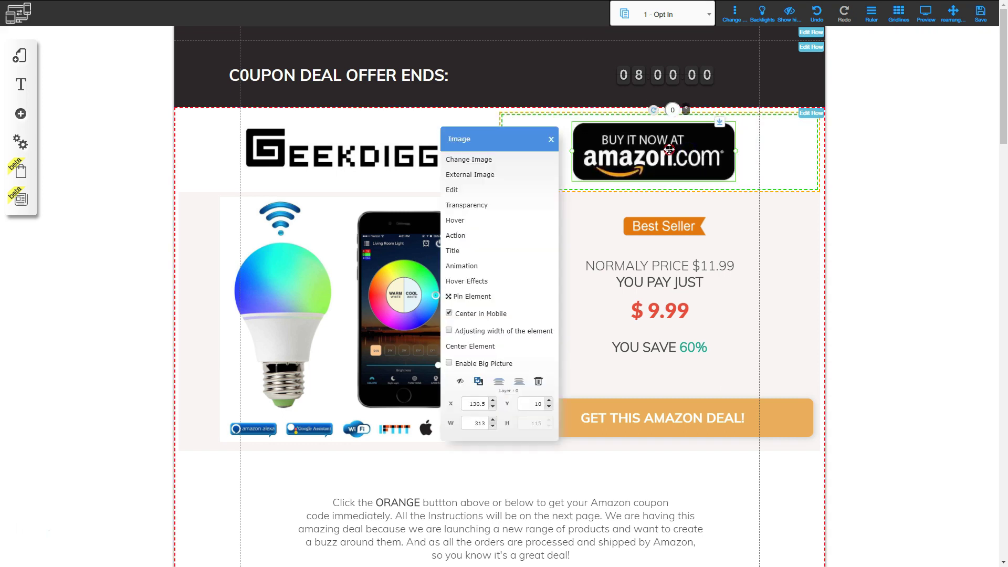
{"action": "left_click", "coordinate": [476, 347]}
{"action": "left_click", "coordinate": [920, 261]}
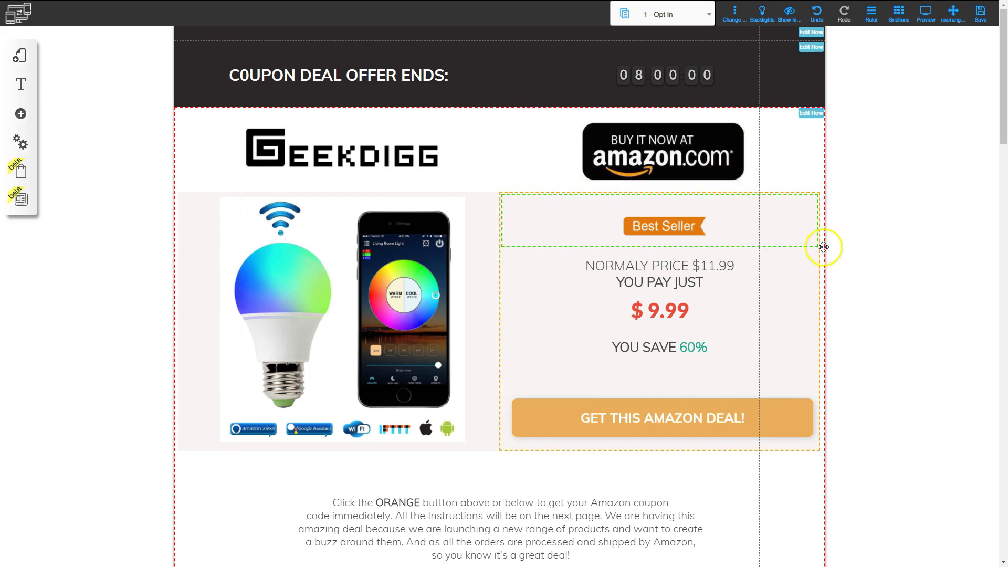
Step: Set the normal price in the offer text beside the product image to $17.99
{"action": "scroll", "coordinate": [872, 263], "scroll_direction": "down", "scroll_amount": 2}
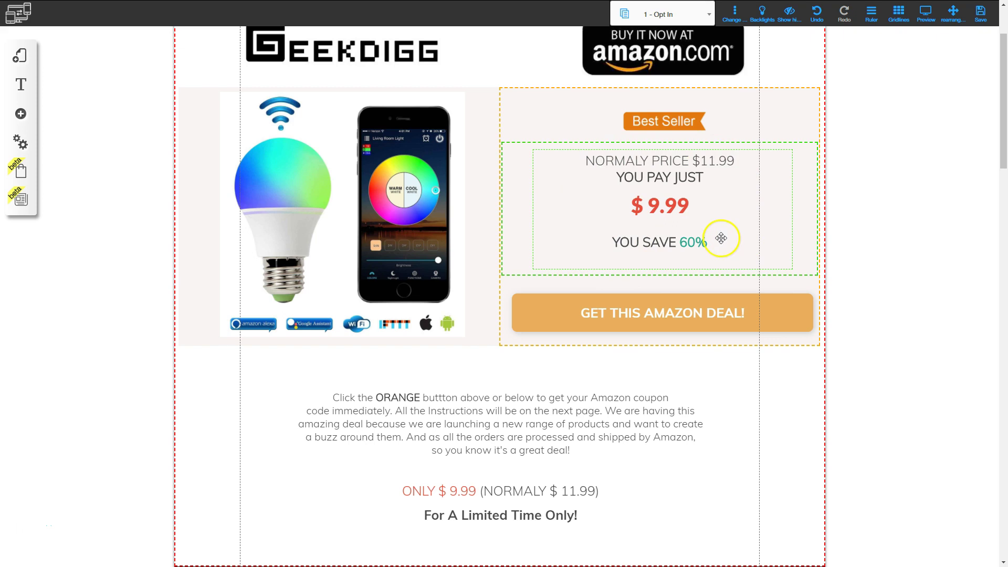
{"action": "left_click", "coordinate": [715, 162]}
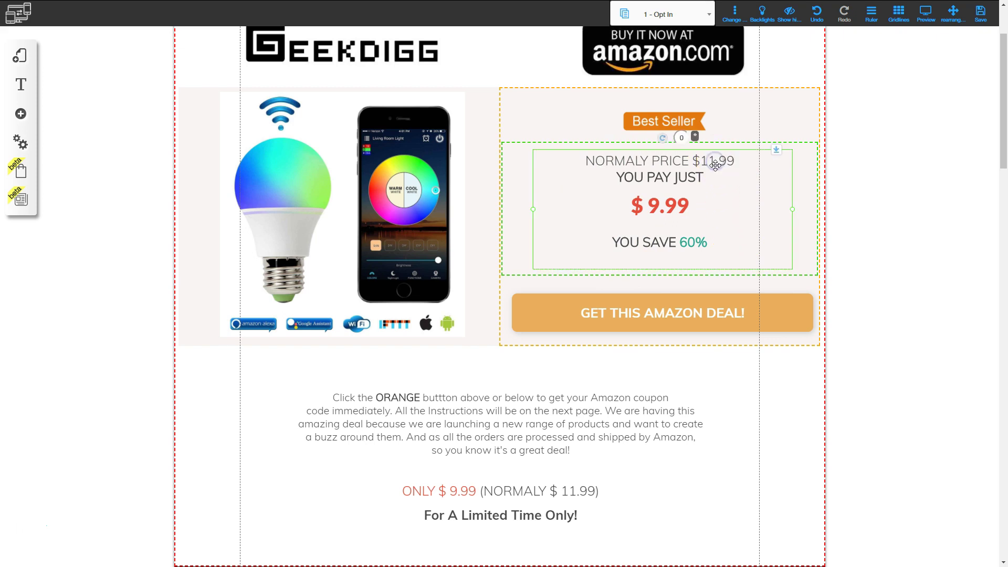
{"action": "left_click", "coordinate": [716, 161]}
{"action": "key", "text": "BackSpace"}
{"action": "type", "text": "7"}
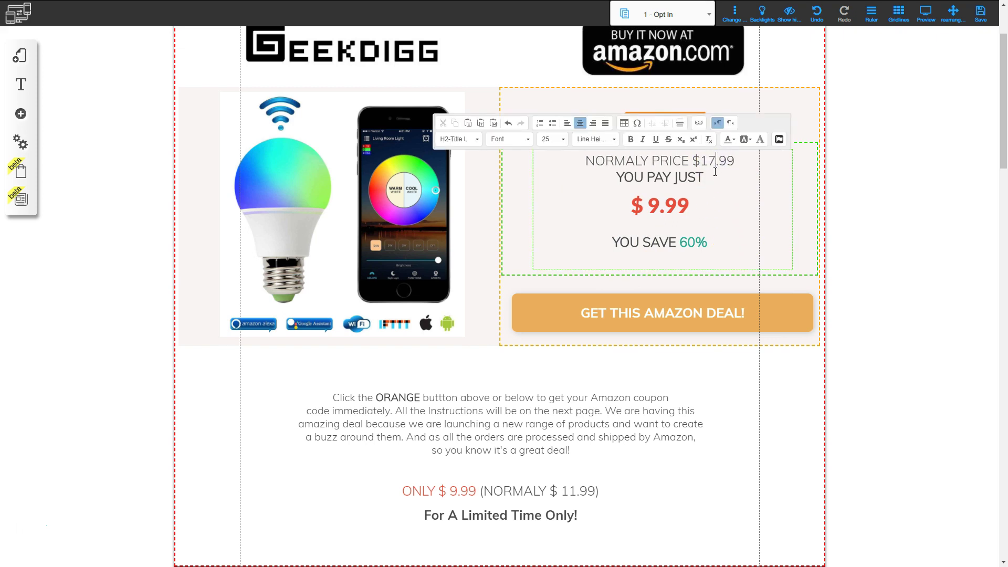
Step: Set the red offer price beside the product image to $ 14.39 and the saving to 20%
{"action": "left_click", "coordinate": [677, 207]}
{"action": "key", "text": "BackSpace"}
{"action": "key", "text": "BackSpace"}
{"action": "type", "text": "14.3"}
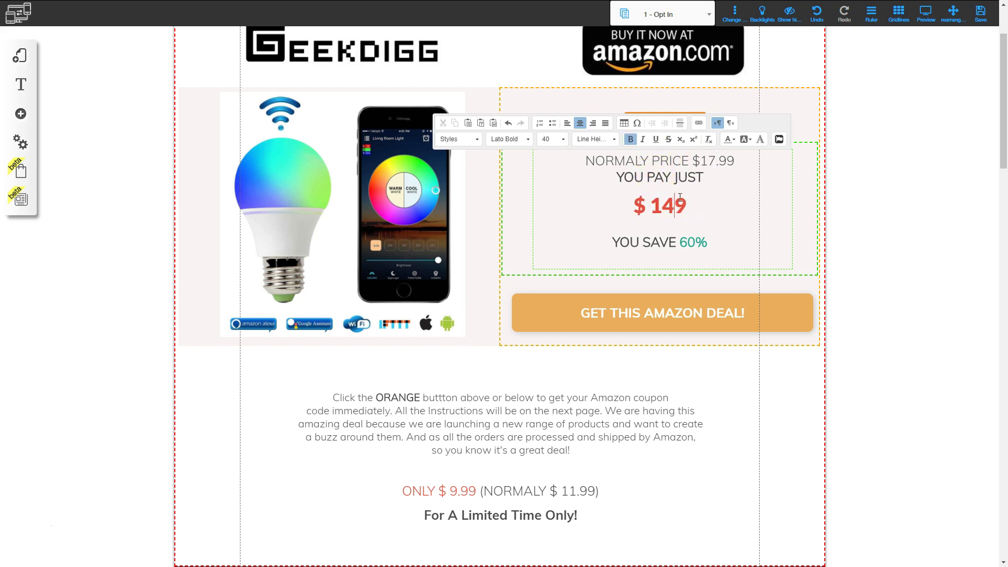
{"action": "left_click", "coordinate": [682, 236]}
{"action": "type", "text": "2"}
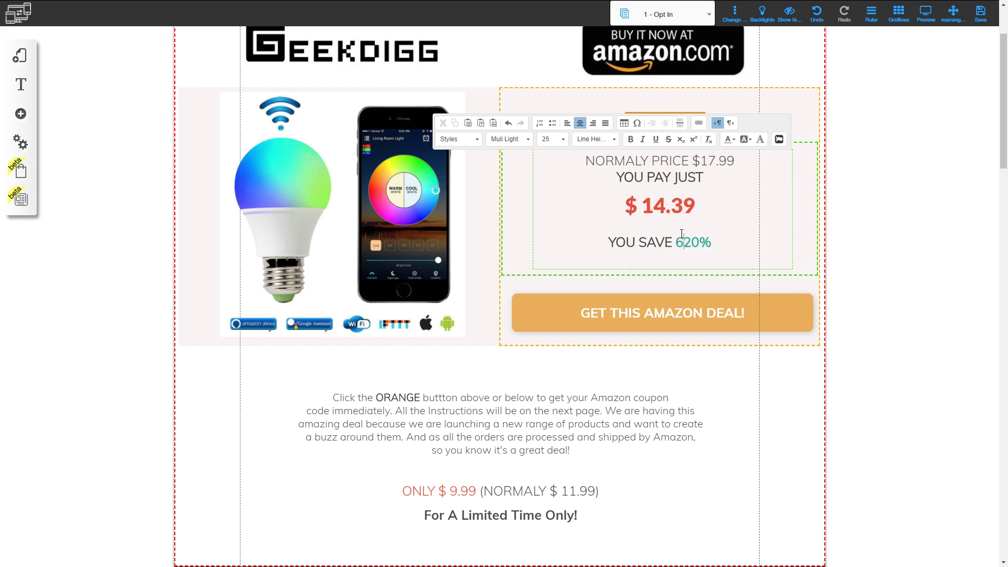
{"action": "key", "text": "BackSpace"}
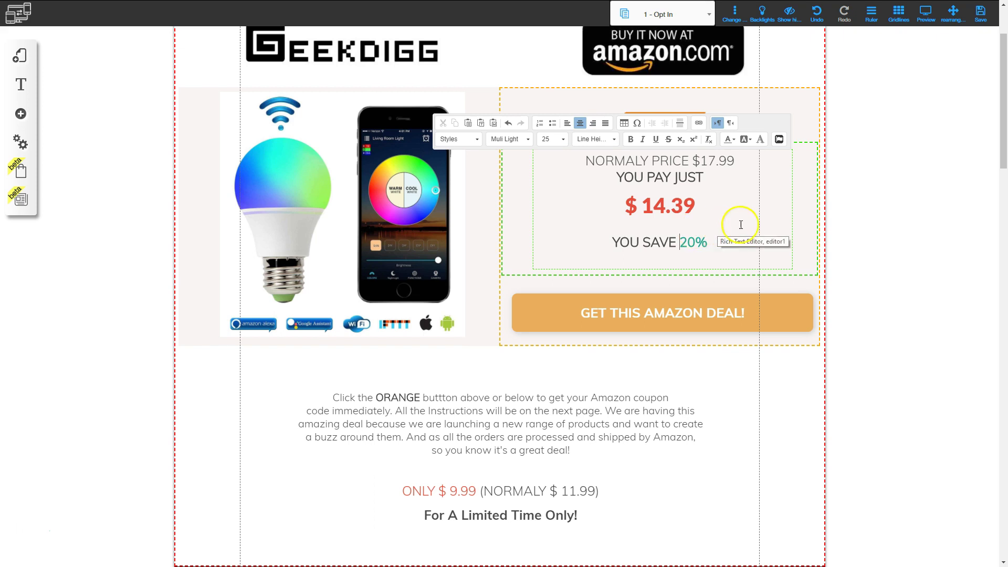
{"action": "left_click", "coordinate": [867, 223]}
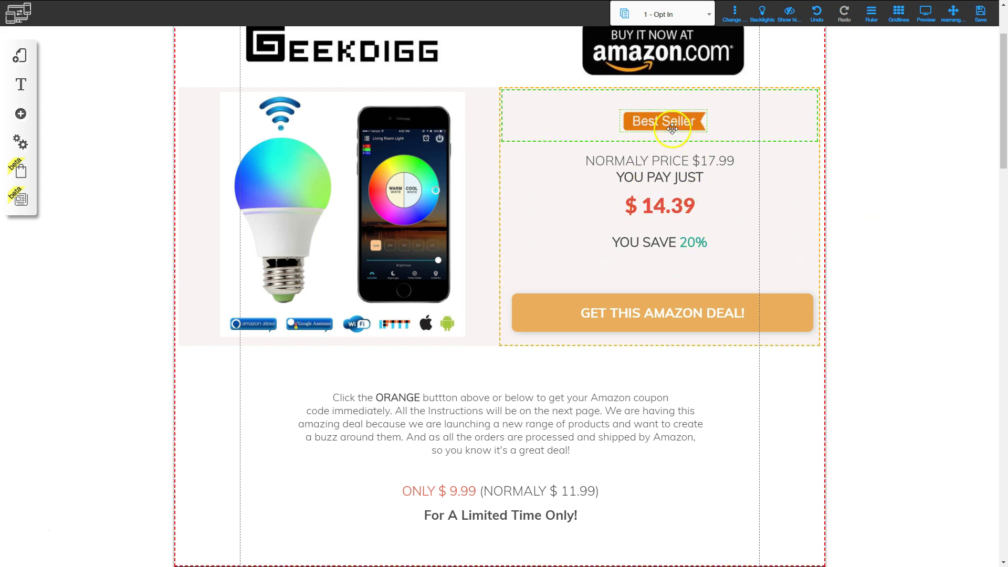
Step: Set the red "ONLY" price in the text above the customer testimonial section to 14.39
{"action": "scroll", "coordinate": [558, 401], "scroll_direction": "down", "scroll_amount": 4}
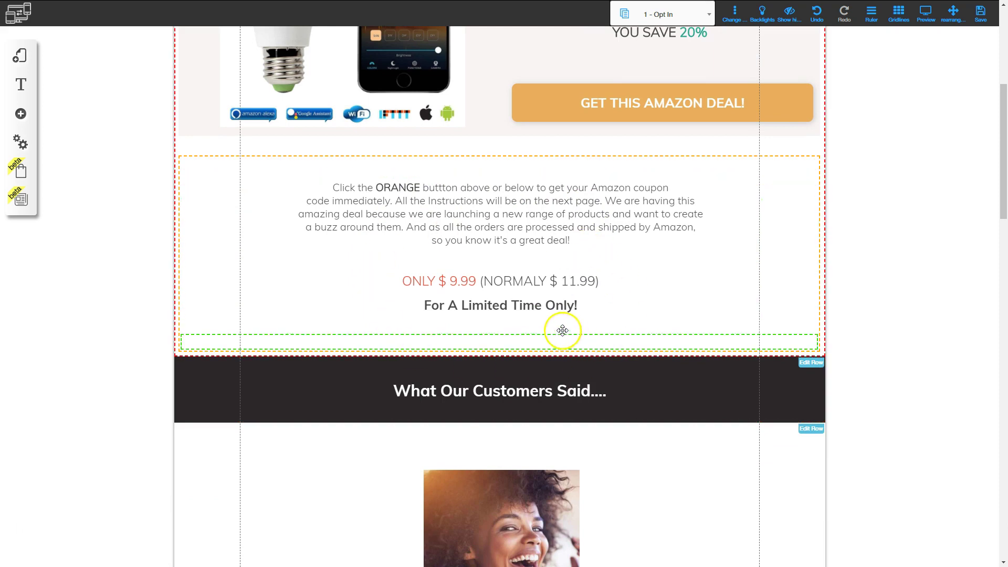
{"action": "left_click", "coordinate": [461, 280]}
{"action": "left_click", "coordinate": [469, 280]}
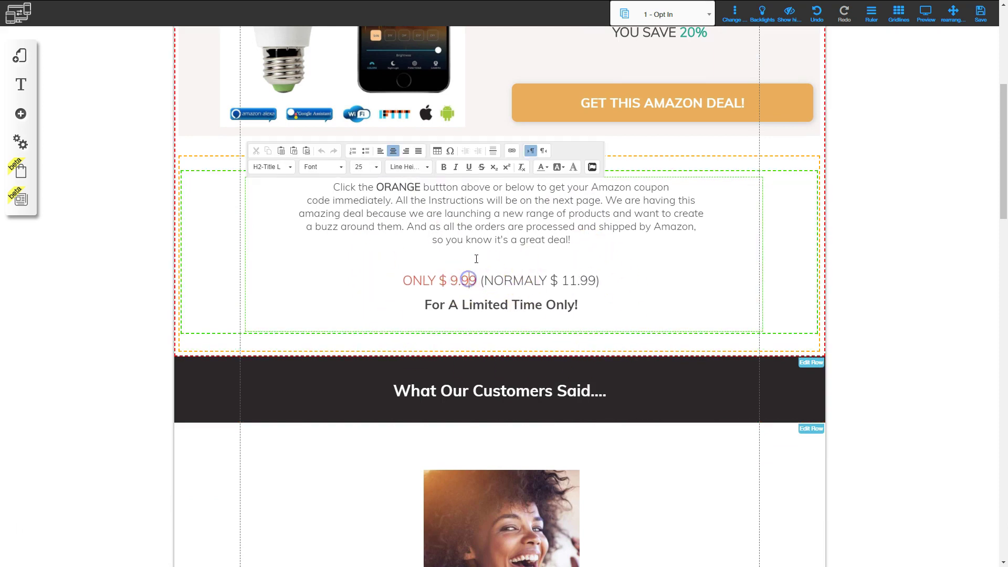
{"action": "key", "text": "BackSpace"}
{"action": "key", "text": "BackSpace"}
{"action": "key", "text": "BackSpace"}
{"action": "type", "text": "14.3"}
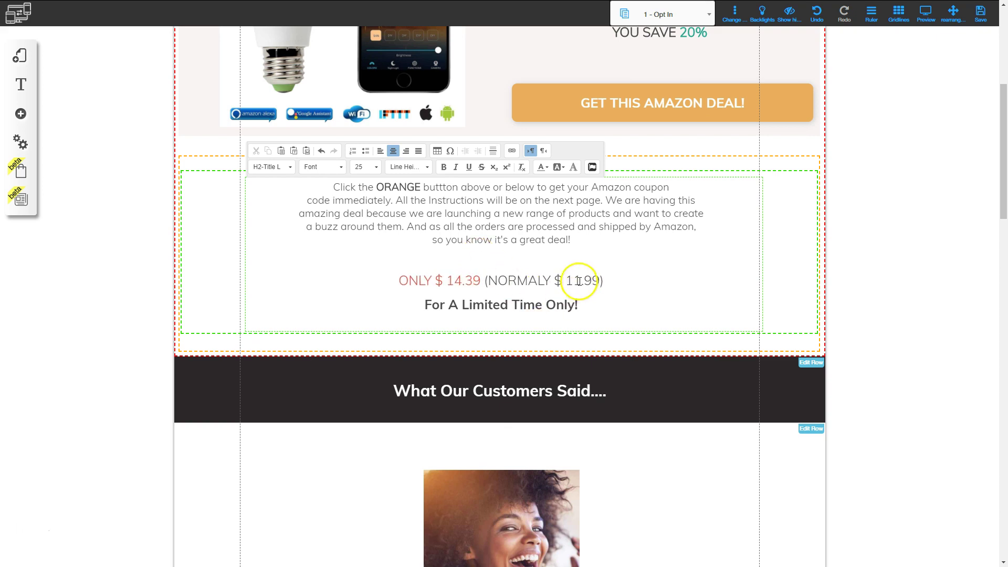
Step: Set the bracketed normal price to 17.99 and remove the space between the dollar sign and 14.39
{"action": "key", "text": "BackSpace"}
{"action": "type", "text": "7"}
{"action": "left_click", "coordinate": [507, 306]}
{"action": "left_click", "coordinate": [447, 280]}
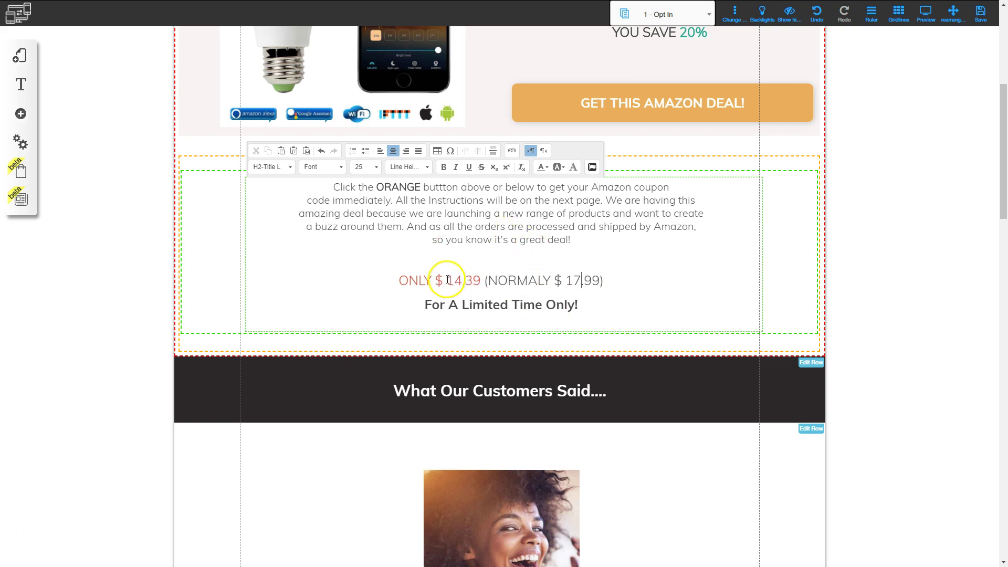
{"action": "key", "text": "BackSpace"}
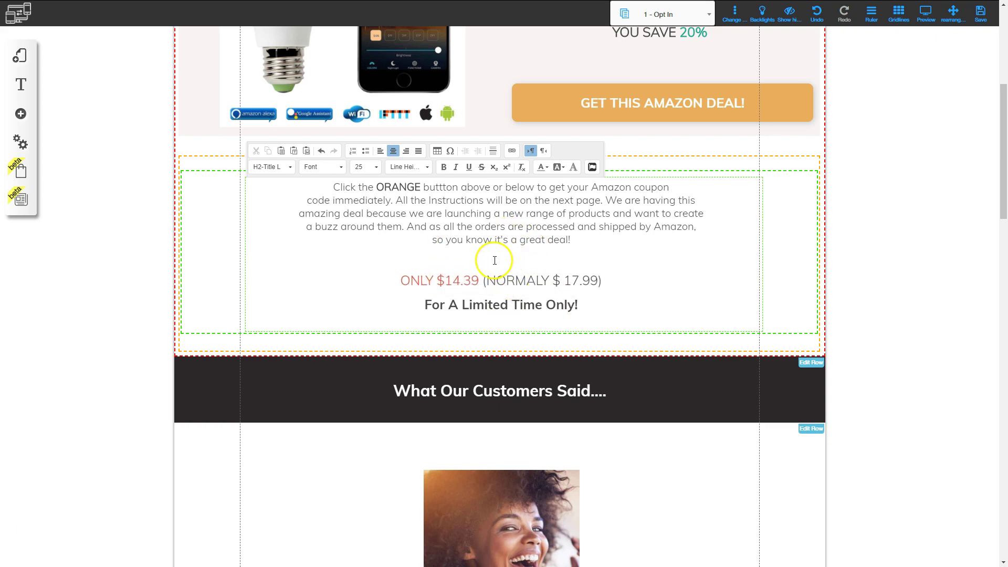
{"action": "scroll", "coordinate": [494, 260], "scroll_direction": "down", "scroll_amount": 6}
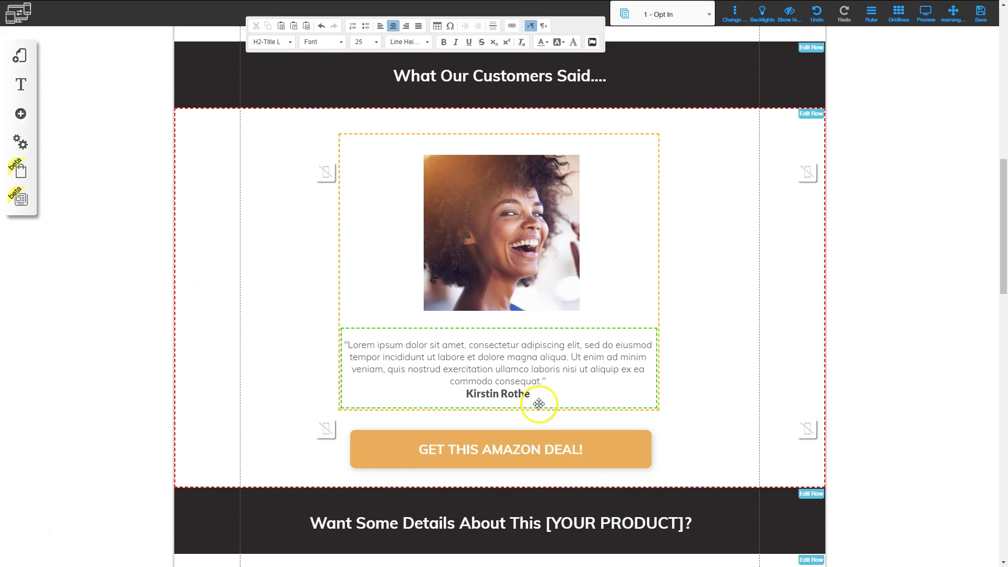
{"action": "scroll", "coordinate": [539, 404], "scroll_direction": "down", "scroll_amount": 16}
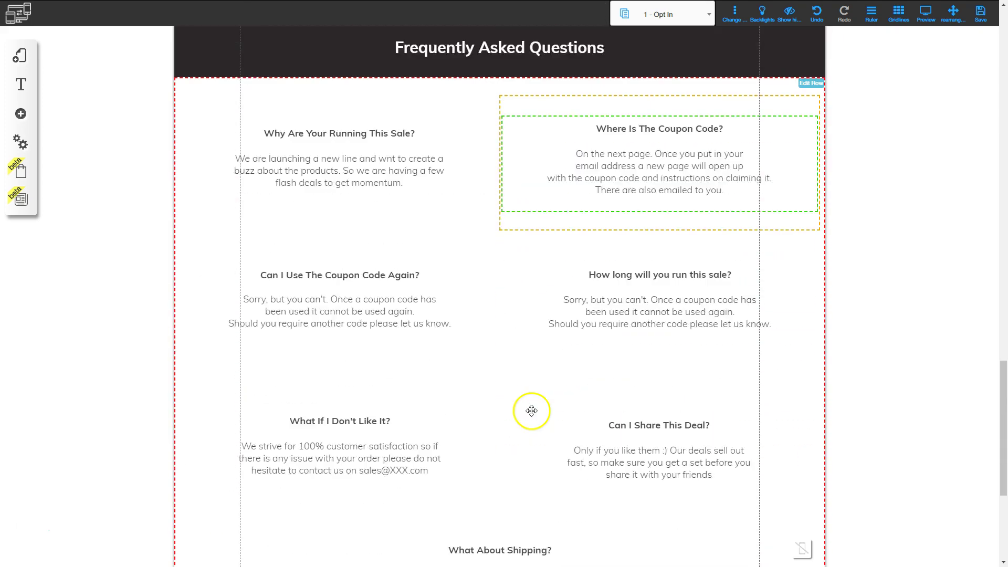
{"action": "scroll", "coordinate": [531, 410], "scroll_direction": "down", "scroll_amount": 5}
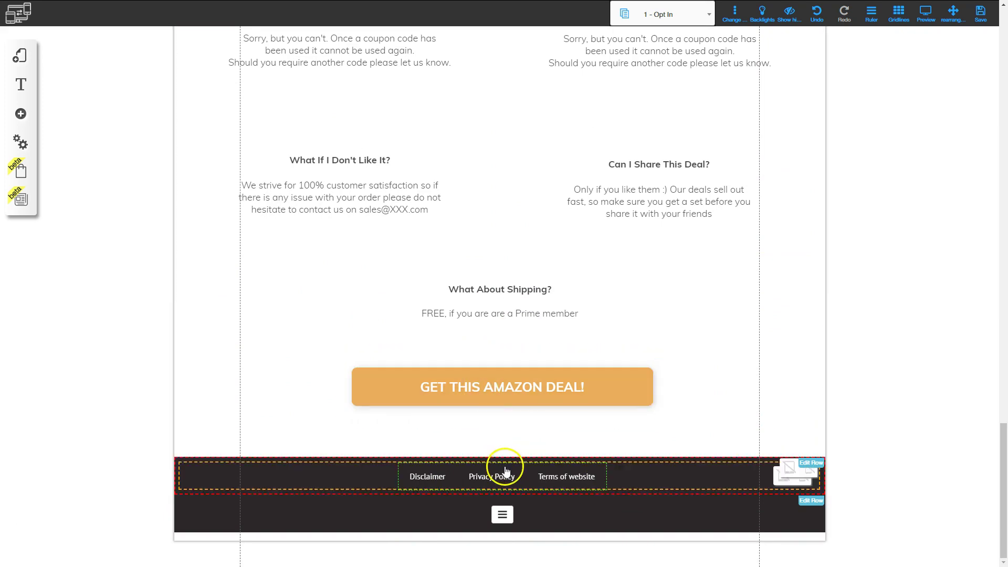
{"action": "scroll", "coordinate": [506, 467], "scroll_direction": "up", "scroll_amount": 20}
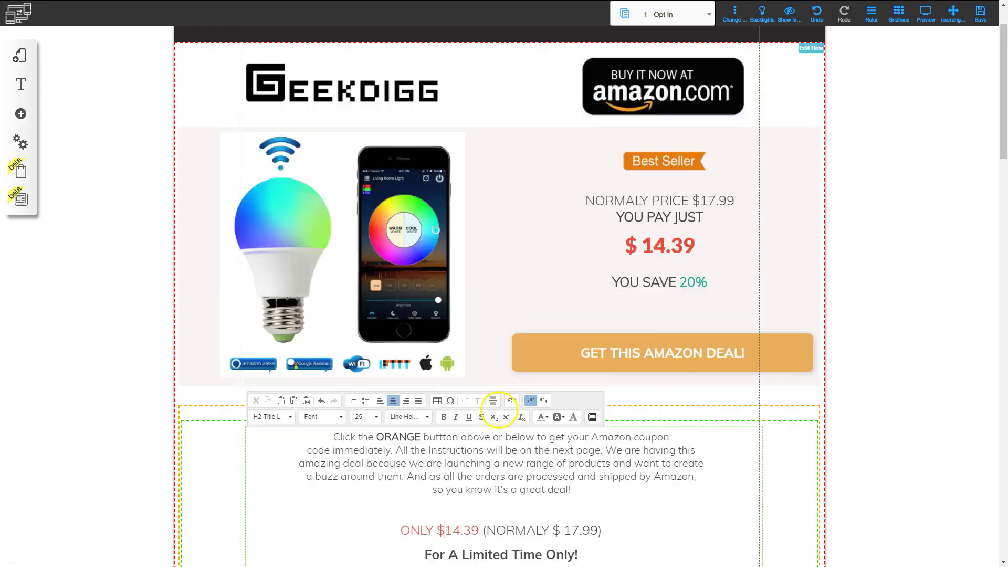
{"action": "scroll", "coordinate": [499, 410], "scroll_direction": "up", "scroll_amount": 2}
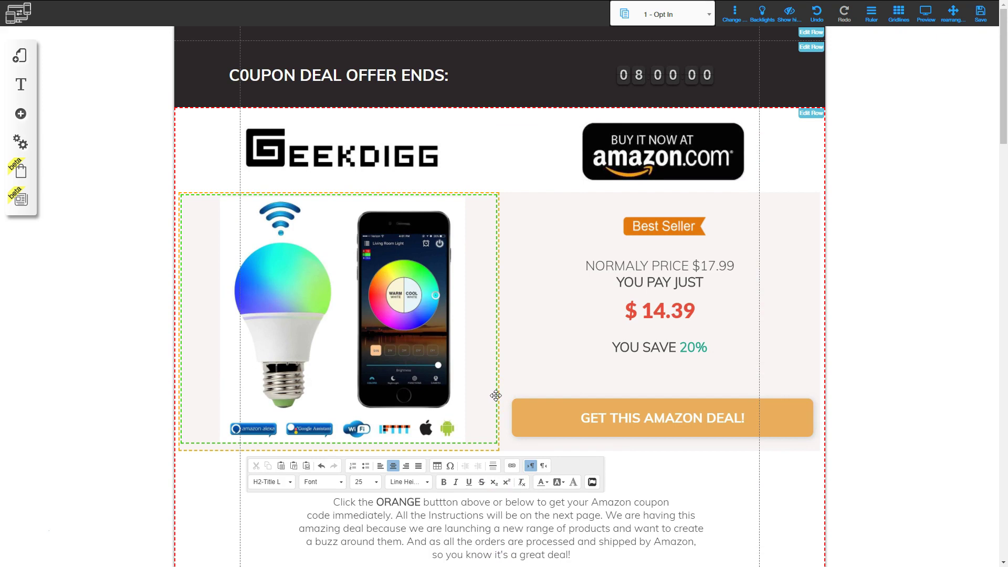
Step: Replace the "What Our Customers Said...." heading with "Customer Reviews..."
{"action": "scroll", "coordinate": [496, 395], "scroll_direction": "down", "scroll_amount": 10}
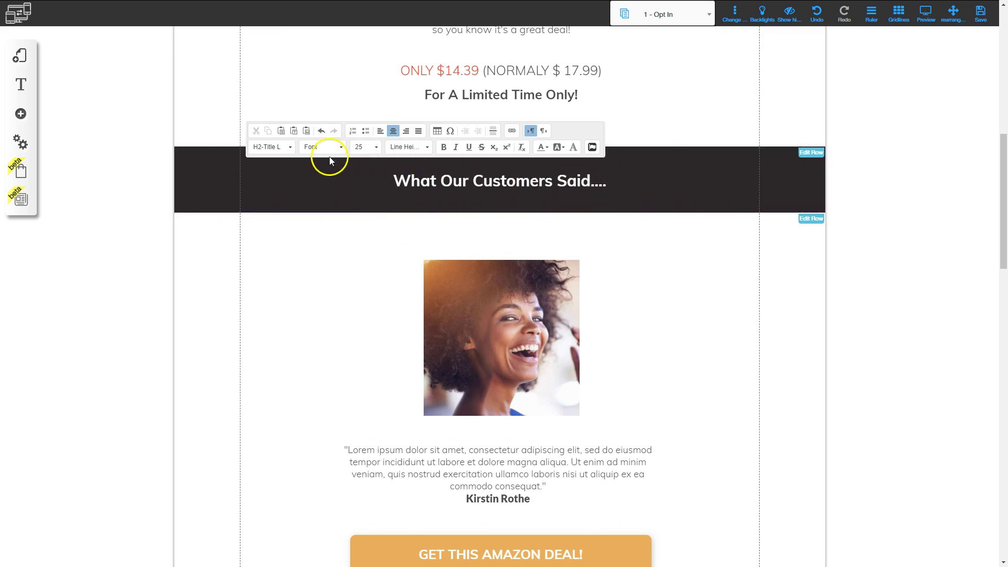
{"action": "double_click", "coordinate": [500, 183]}
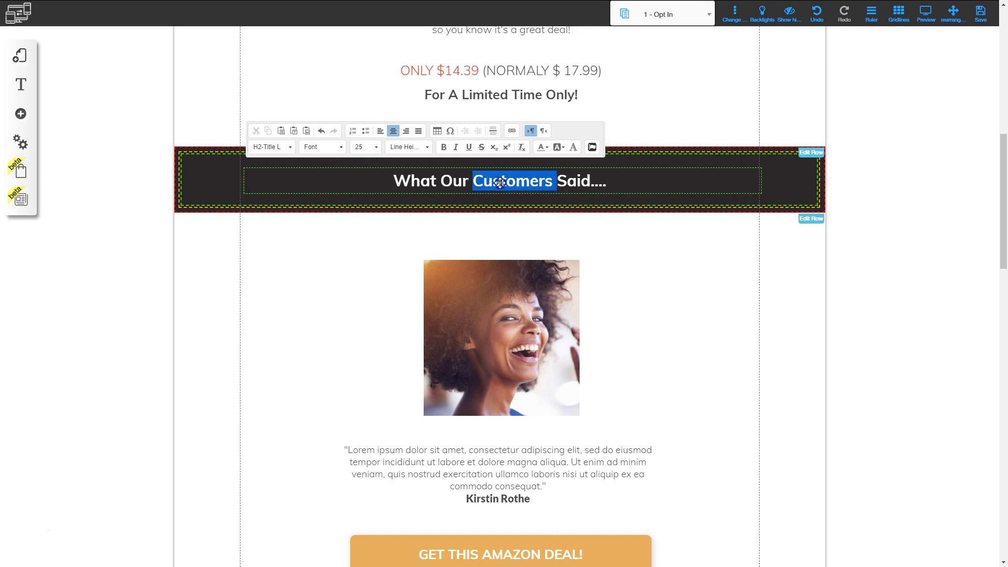
{"action": "type", "text": "Customer Revie"}
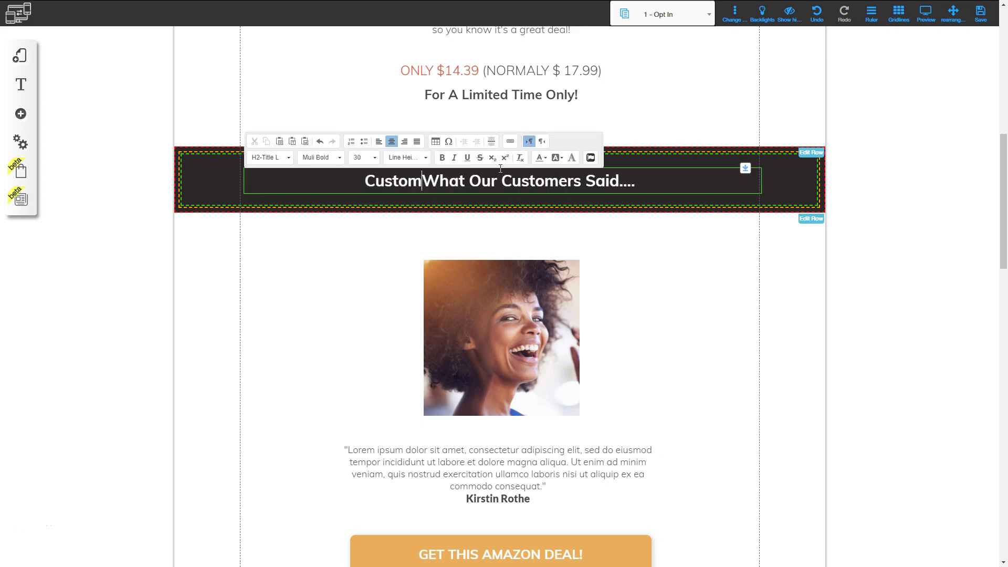
{"action": "type", "text": "wsd.."}
{"action": "key", "text": "BackSpace"}
{"action": "key", "text": "BackSpace"}
{"action": "key", "text": "BackSpace"}
{"action": "type", "text": "..."}
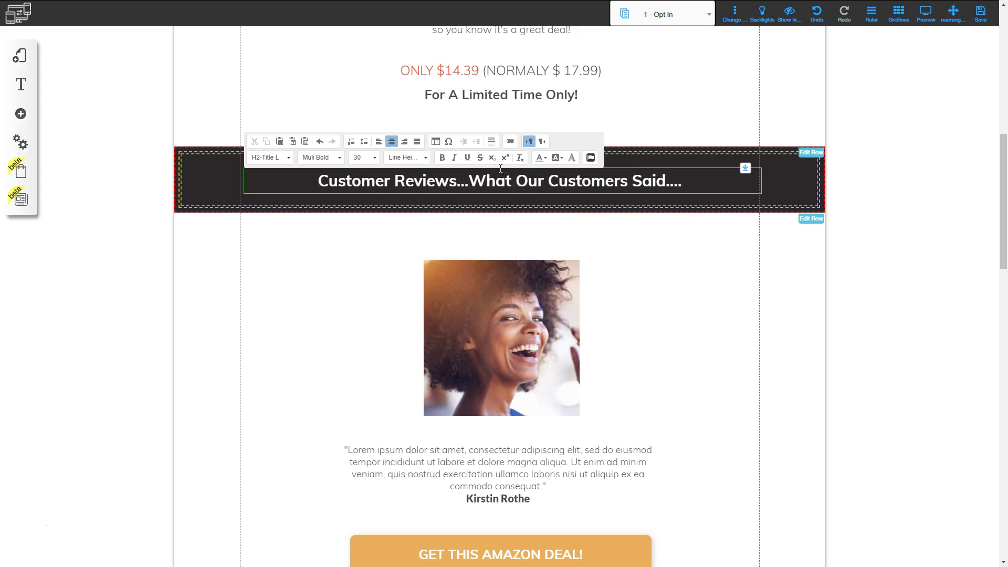
{"action": "key", "text": "shift+End"}
{"action": "key", "text": "Delete"}
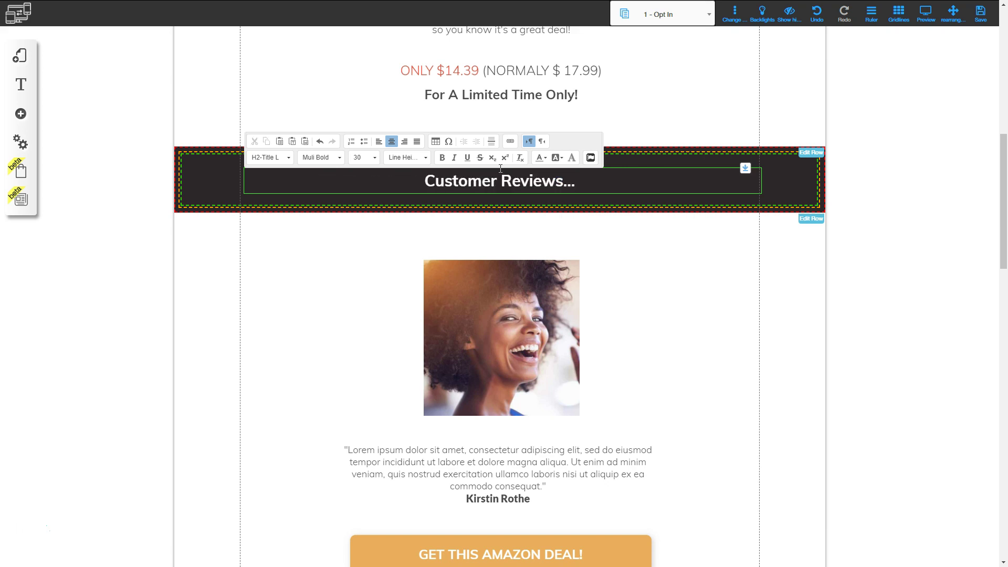
{"action": "left_click", "coordinate": [651, 249]}
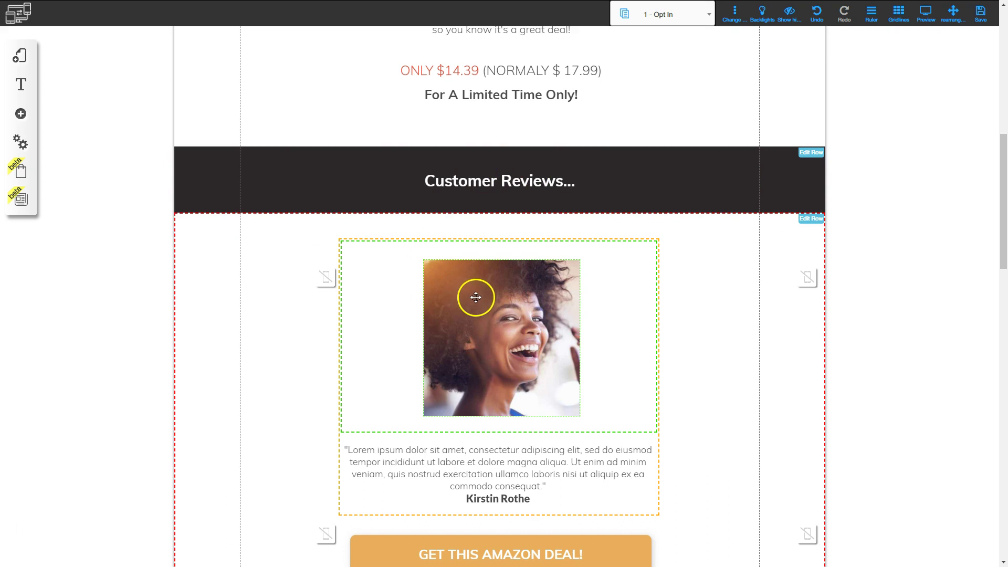
Step: Replace the woman's photo in the customer reviews section with the RGB Smart Light Bulb banner from the Amazon Cou... folder
{"action": "scroll", "coordinate": [475, 298], "scroll_direction": "down", "scroll_amount": 2}
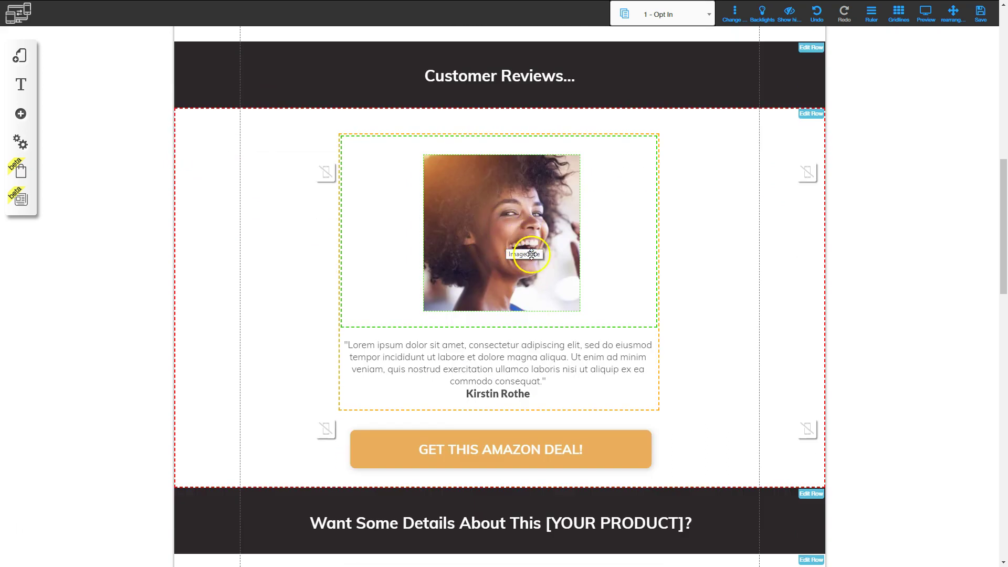
{"action": "left_click", "coordinate": [504, 226]}
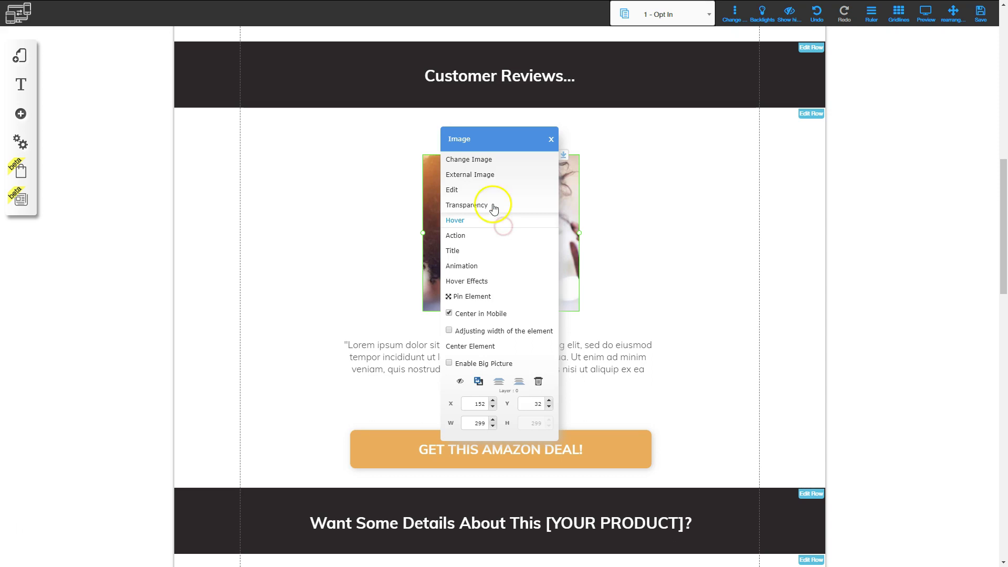
{"action": "left_click", "coordinate": [494, 190]}
{"action": "left_click", "coordinate": [493, 192]}
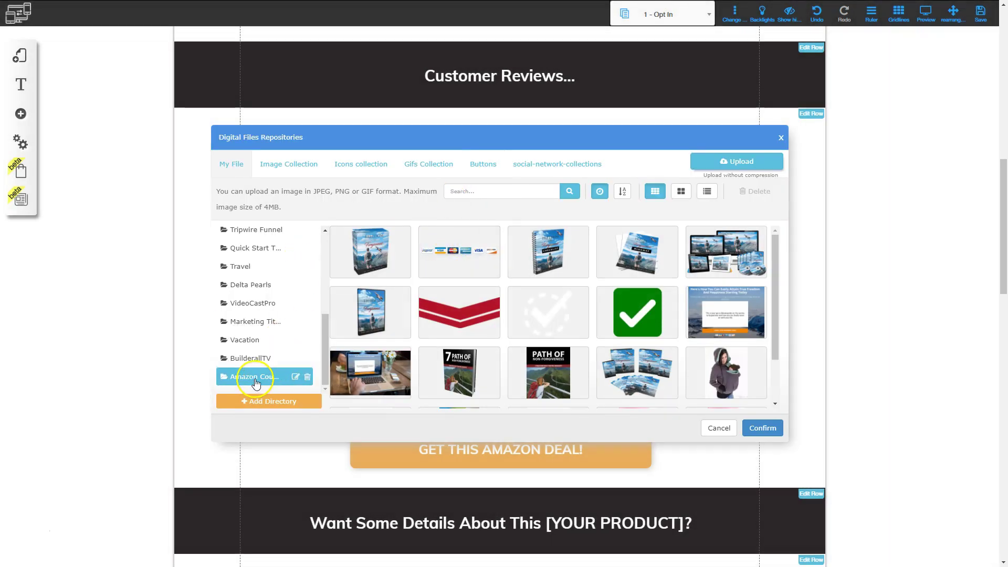
{"action": "left_click", "coordinate": [256, 378]}
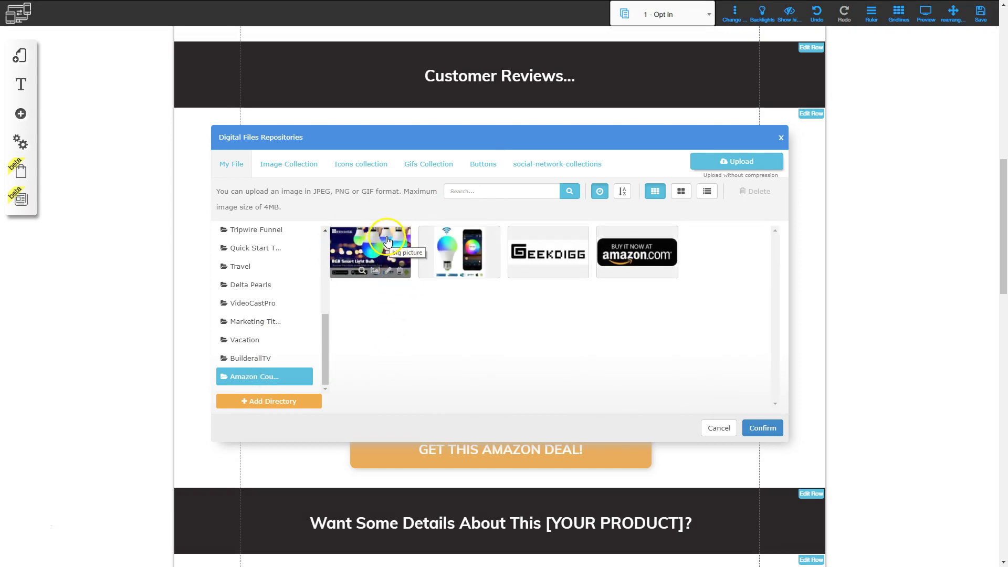
{"action": "left_click", "coordinate": [762, 427]}
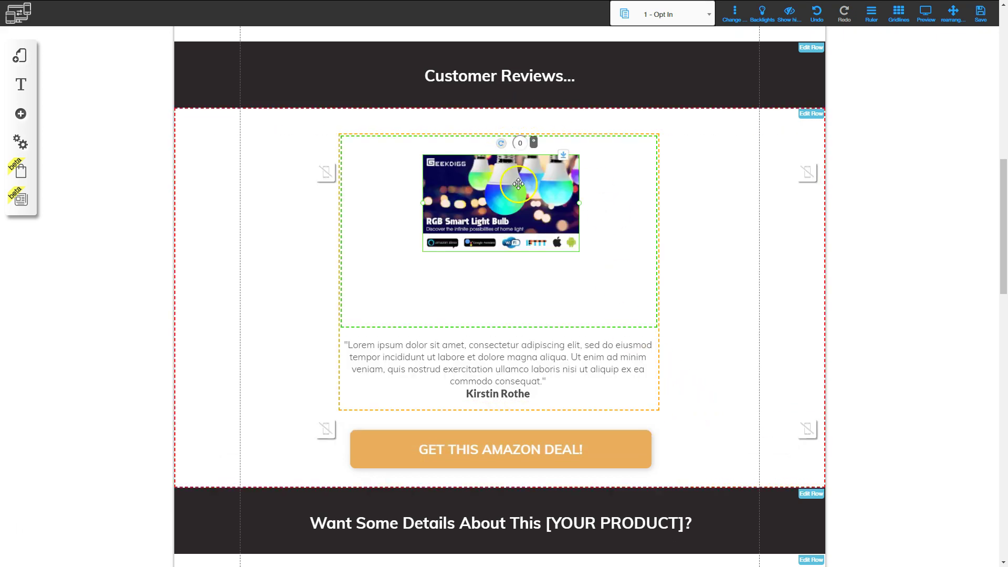
Step: Move the RGB Smart Light Bulb banner to the upper-left corner of its container and enlarge it to the container's full width
{"action": "left_click_drag", "start_coordinate": [476, 190], "coordinate": [439, 167]}
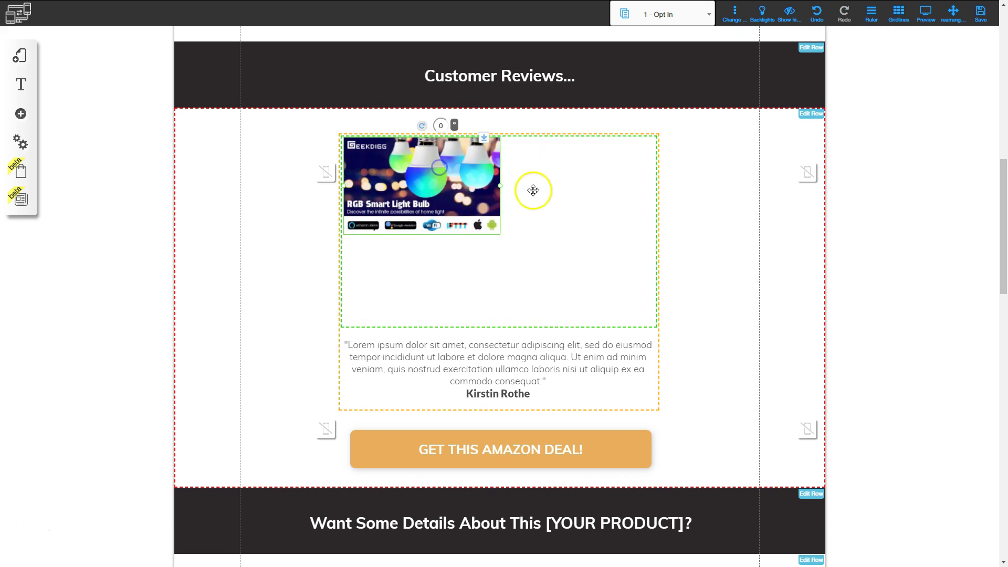
{"action": "left_click_drag", "start_coordinate": [500, 189], "coordinate": [655, 245]}
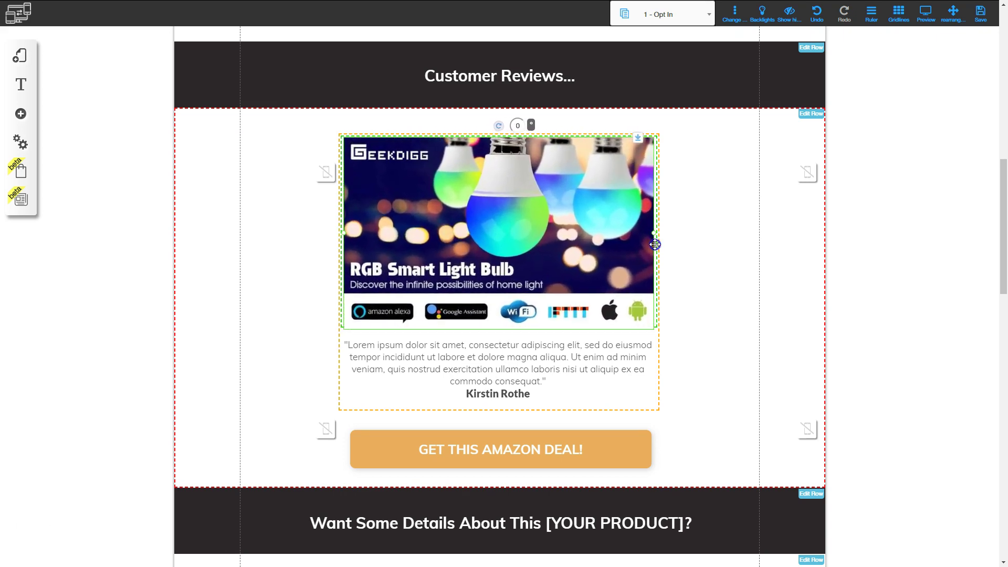
{"action": "left_click_drag", "start_coordinate": [655, 245], "coordinate": [718, 216]}
Step: Apply Center Element to the light bulb banner and realign it inside its container above the review text
{"action": "left_click", "coordinate": [500, 219]}
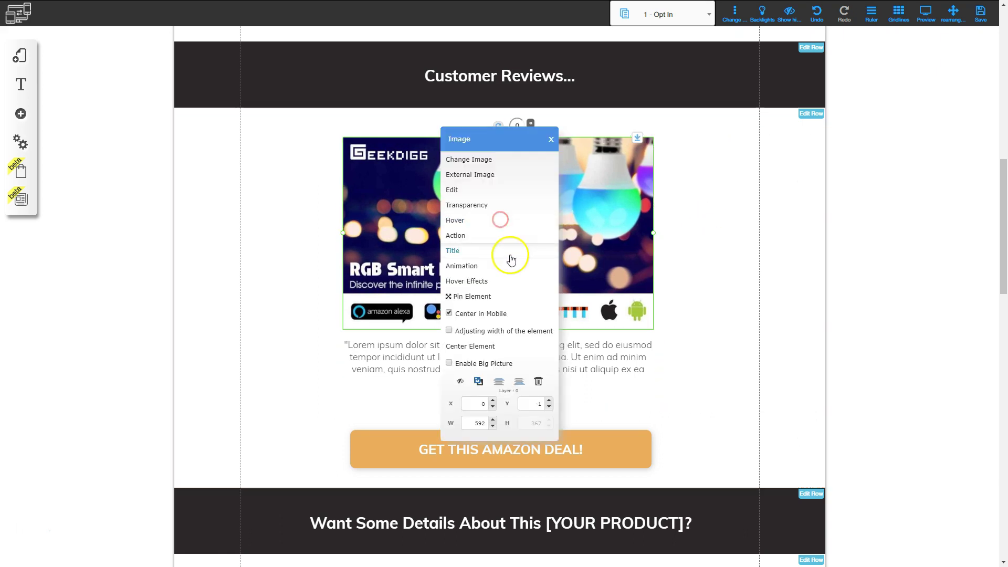
{"action": "left_click", "coordinate": [479, 348]}
{"action": "left_click", "coordinate": [905, 279]}
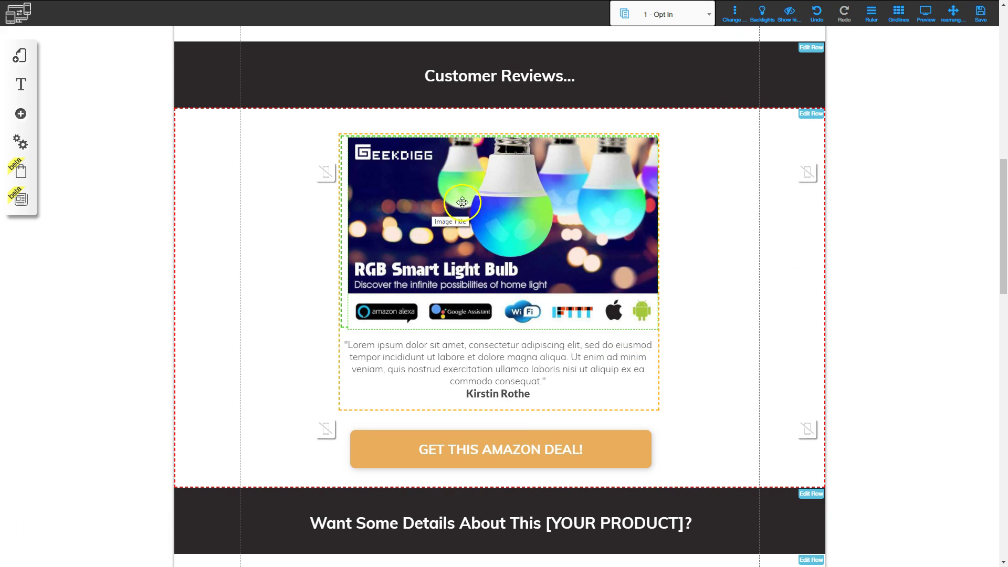
{"action": "left_click", "coordinate": [493, 220]}
{"action": "left_click_drag", "start_coordinate": [493, 220], "coordinate": [450, 360]}
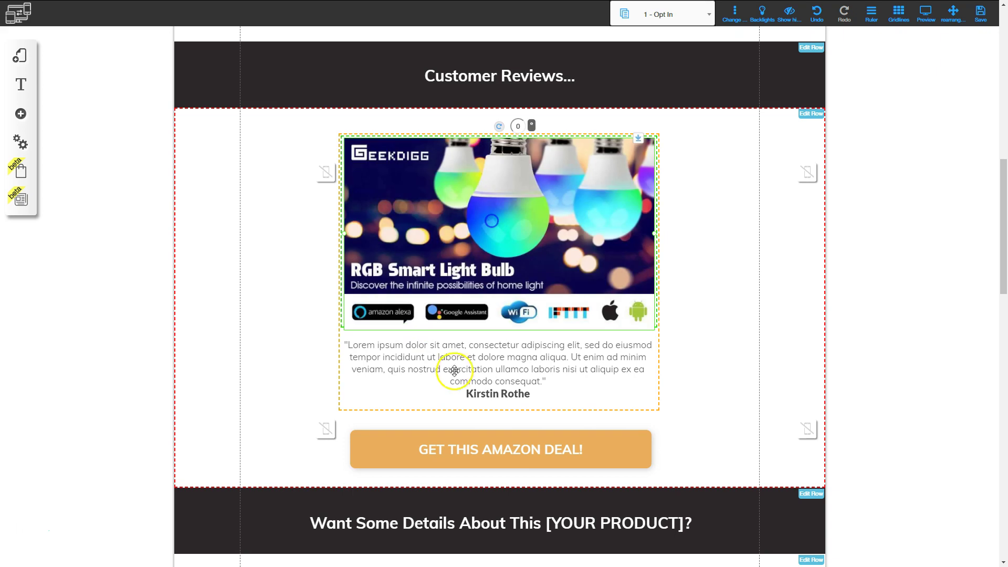
{"action": "left_click", "coordinate": [399, 336]}
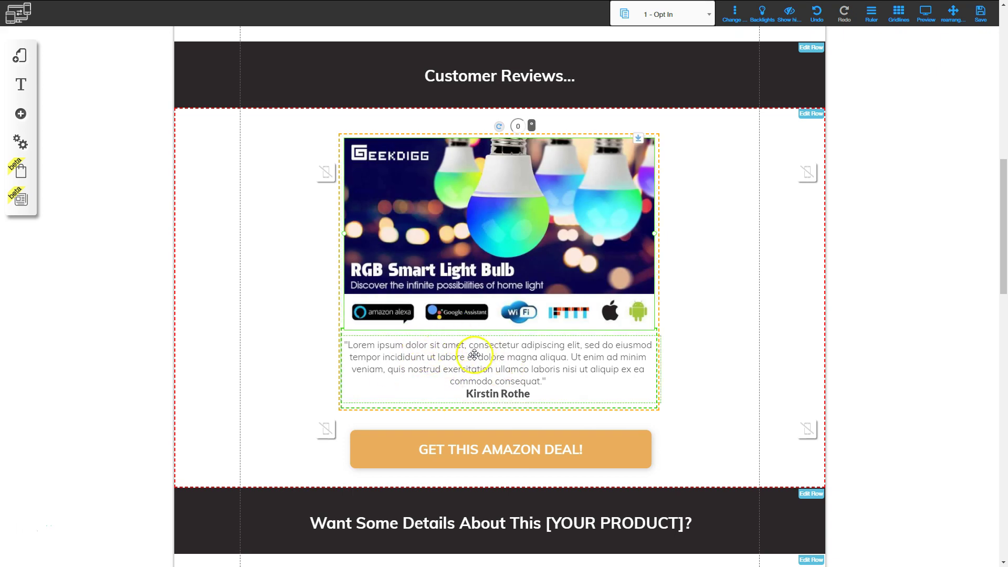
Step: Switch to the Notepad notes, copy the review paragraph beginning "This light is really neat", and minimize the notes
{"action": "scroll", "coordinate": [474, 355], "scroll_direction": "down", "scroll_amount": 3}
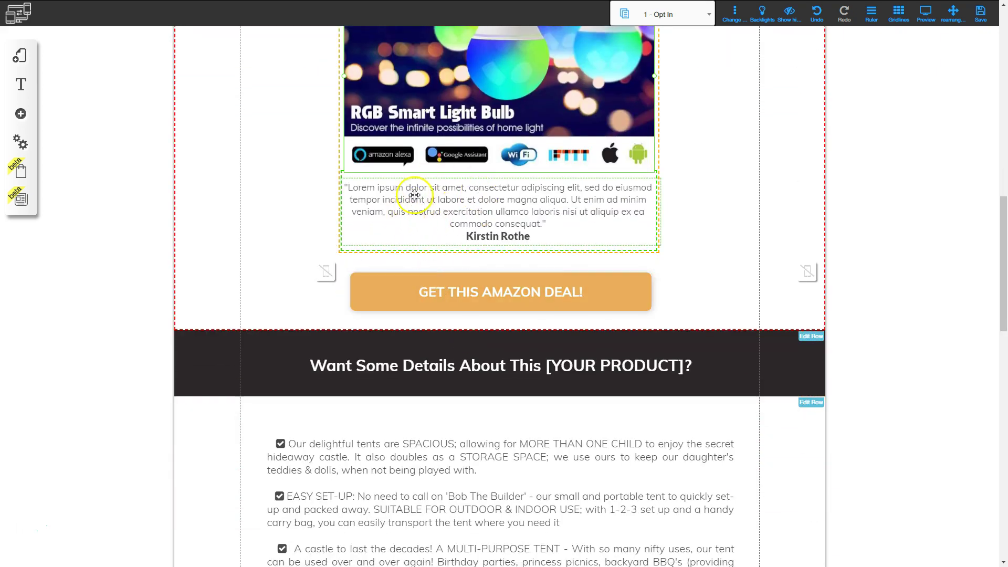
{"action": "left_click", "coordinate": [451, 188]}
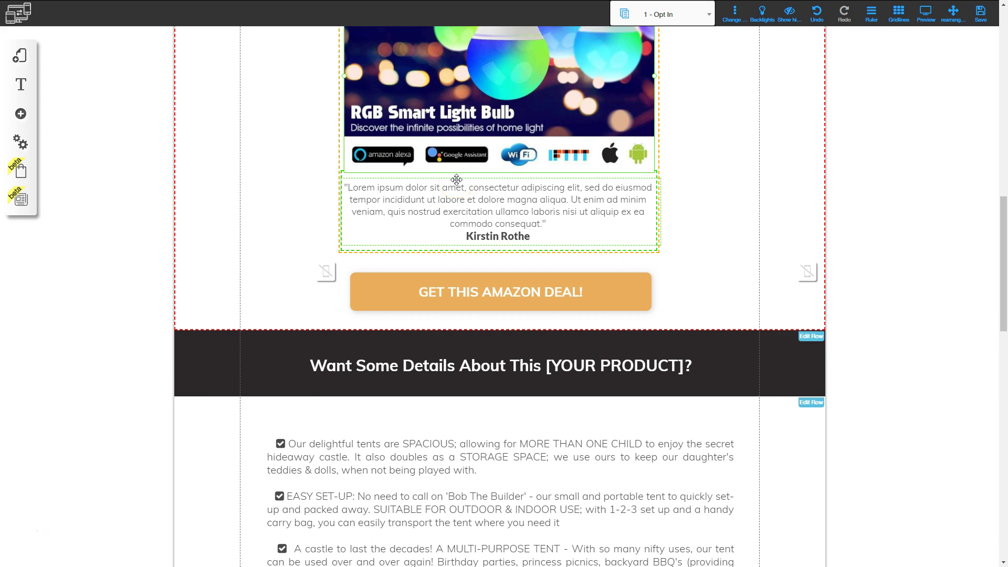
{"action": "key", "text": "alt+Tab"}
{"action": "key", "text": "Tab"}
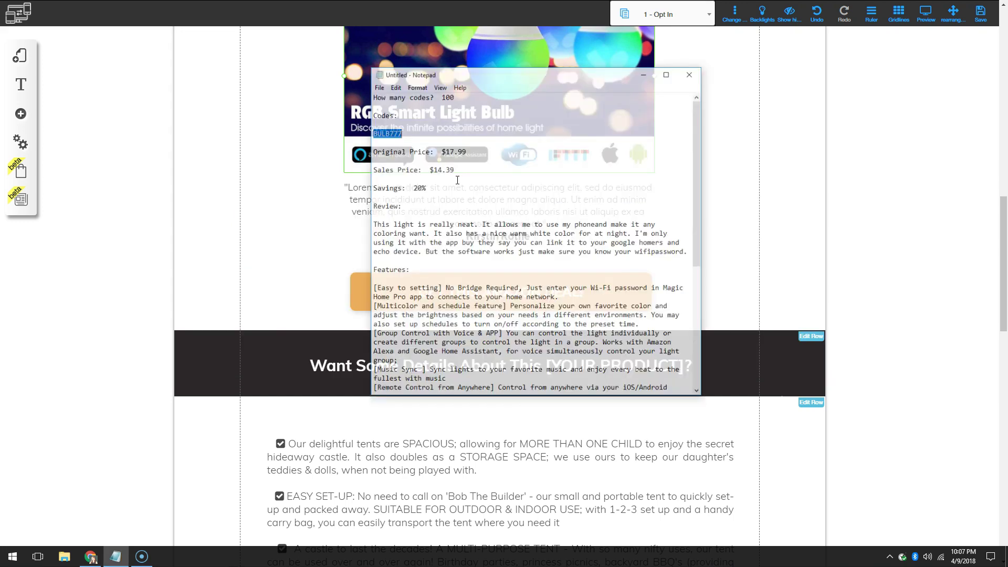
{"action": "left_click", "coordinate": [613, 29]}
{"action": "left_click_drag", "start_coordinate": [612, 28], "coordinate": [854, 44]}
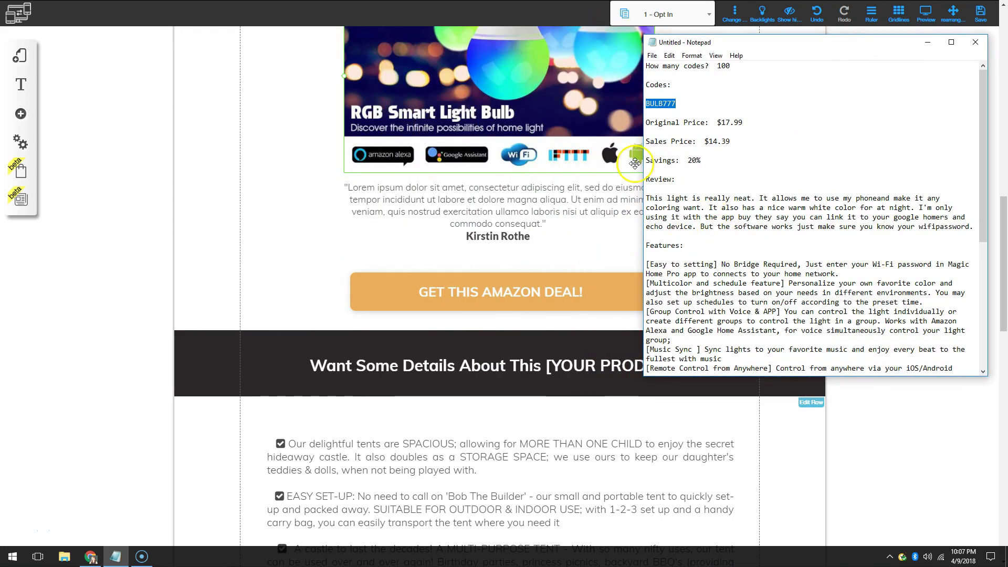
{"action": "left_click_drag", "start_coordinate": [647, 197], "coordinate": [900, 229]}
{"action": "key", "text": "ctrl+c"}
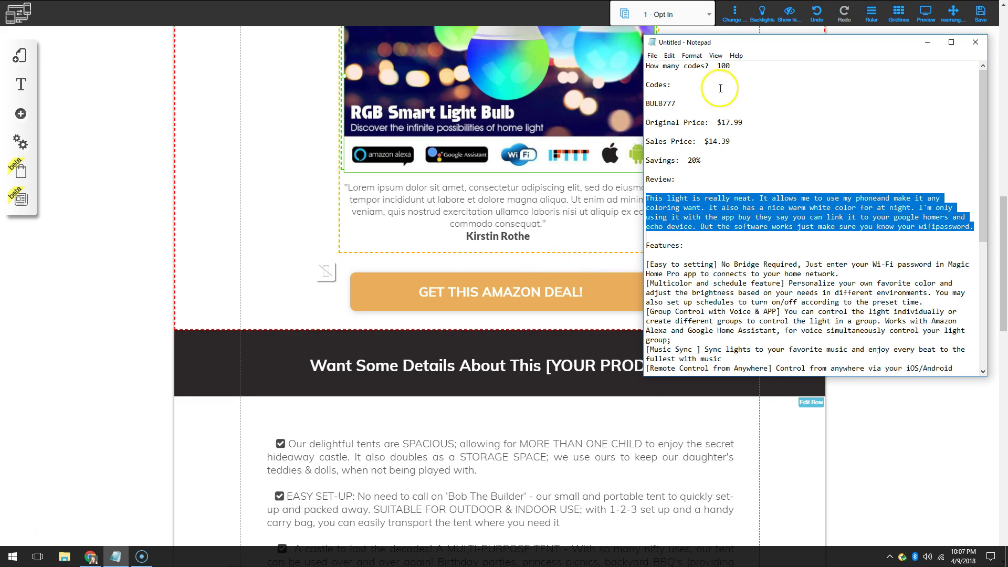
{"action": "left_click", "coordinate": [928, 42]}
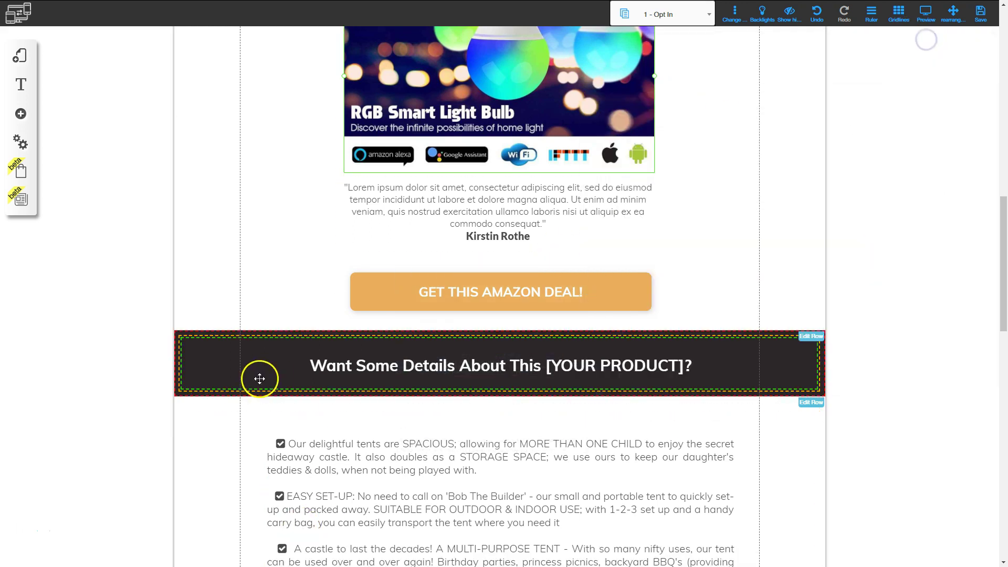
Step: Replace the Lorem ipsum testimonial inside the quotation marks with the copied light bulb review
{"action": "left_click", "coordinate": [397, 198]}
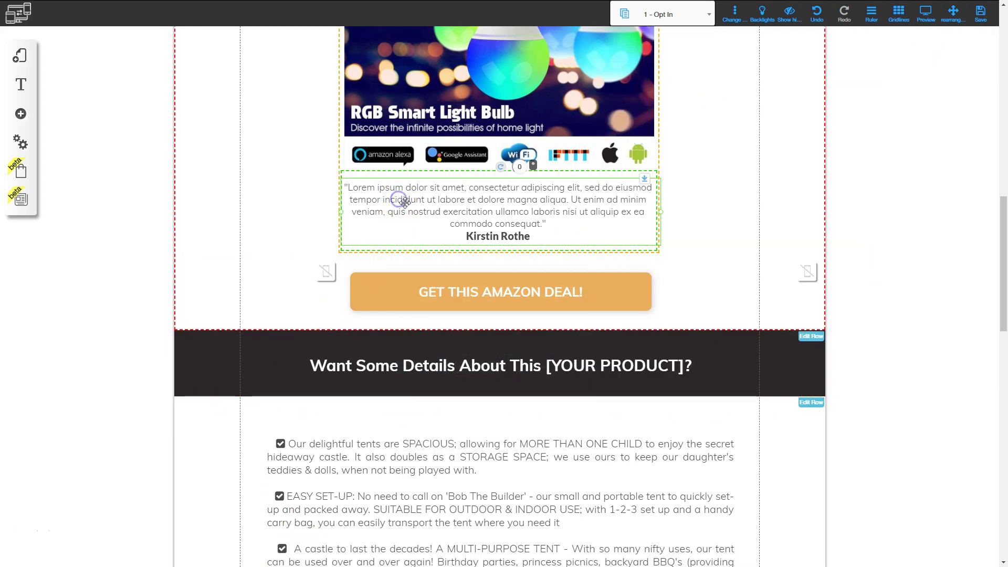
{"action": "left_click", "coordinate": [404, 203]}
{"action": "left_click_drag", "start_coordinate": [348, 188], "coordinate": [542, 225]}
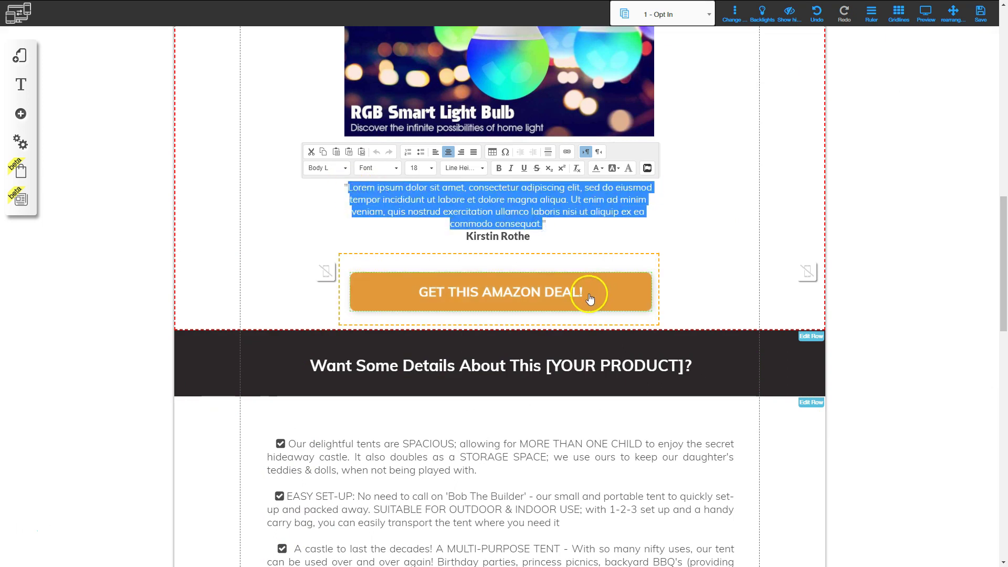
{"action": "key", "text": "ctrl+v"}
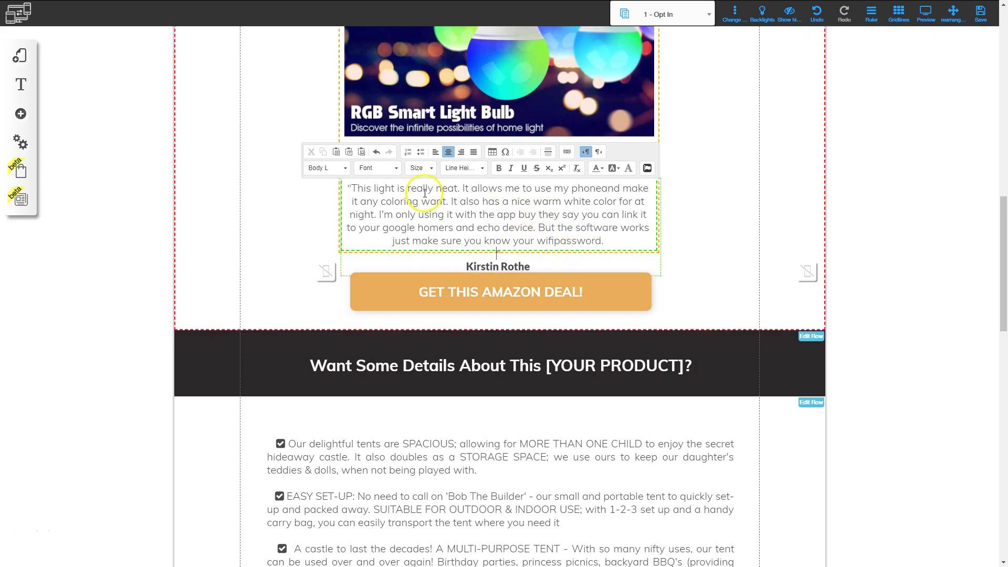
Step: Extend the review's container downward to fit the longer text and position the review text within it
{"action": "left_click_drag", "start_coordinate": [488, 208], "coordinate": [526, 207]}
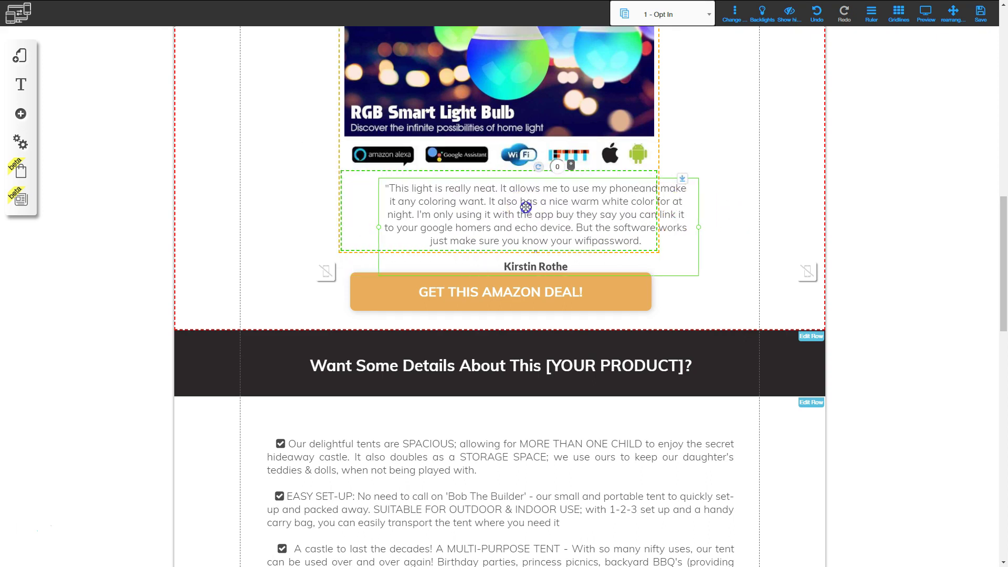
{"action": "left_click_drag", "start_coordinate": [498, 254], "coordinate": [499, 285]}
{"action": "left_click", "coordinate": [528, 216]}
{"action": "left_click_drag", "start_coordinate": [528, 216], "coordinate": [492, 206]}
{"action": "left_click", "coordinate": [522, 235]}
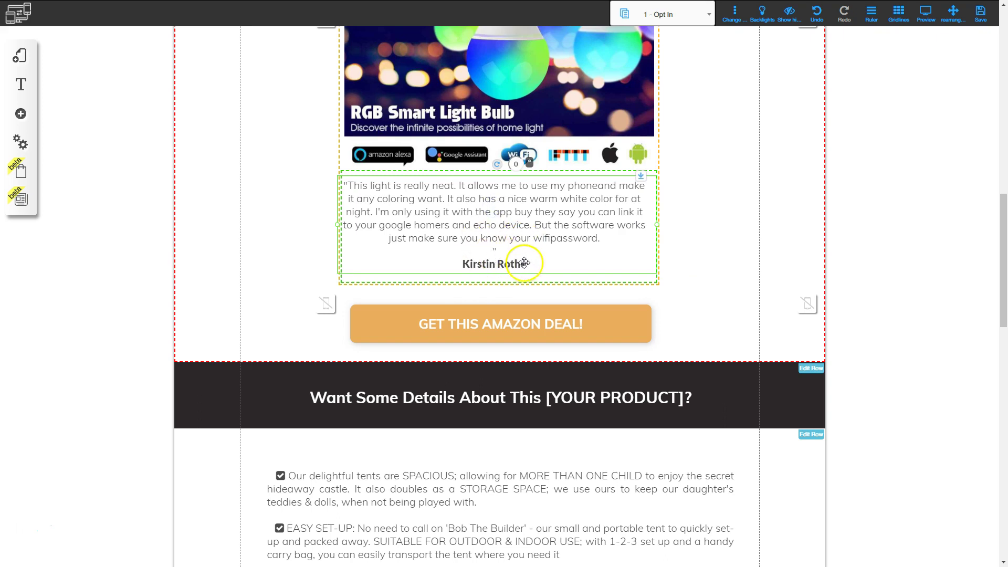
Step: Bring the closing quotation mark up to the review's last line and replace the reviewer's name with "Verified Purchase"
{"action": "left_click", "coordinate": [492, 250]}
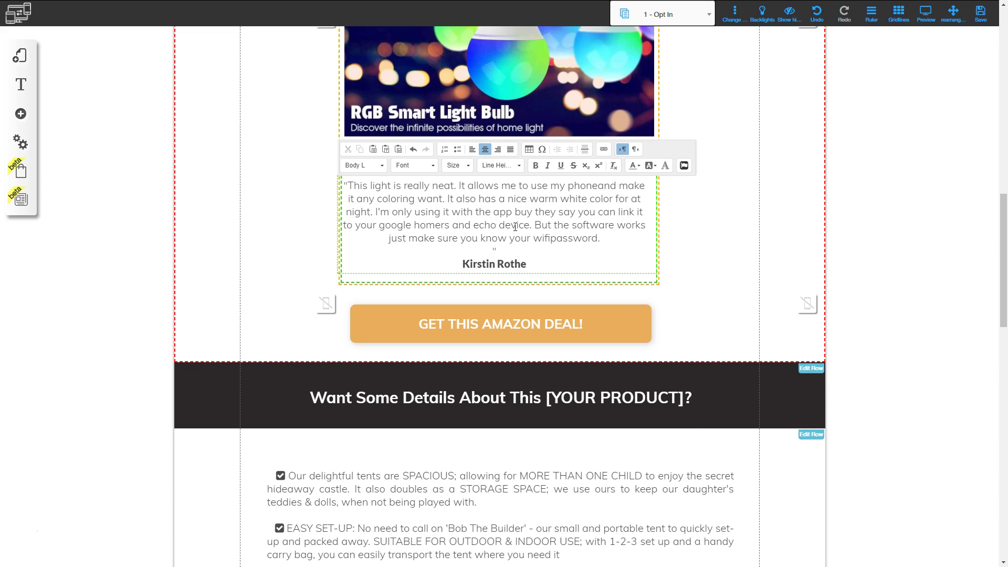
{"action": "left_click", "coordinate": [605, 241]}
{"action": "key", "text": "Delete"}
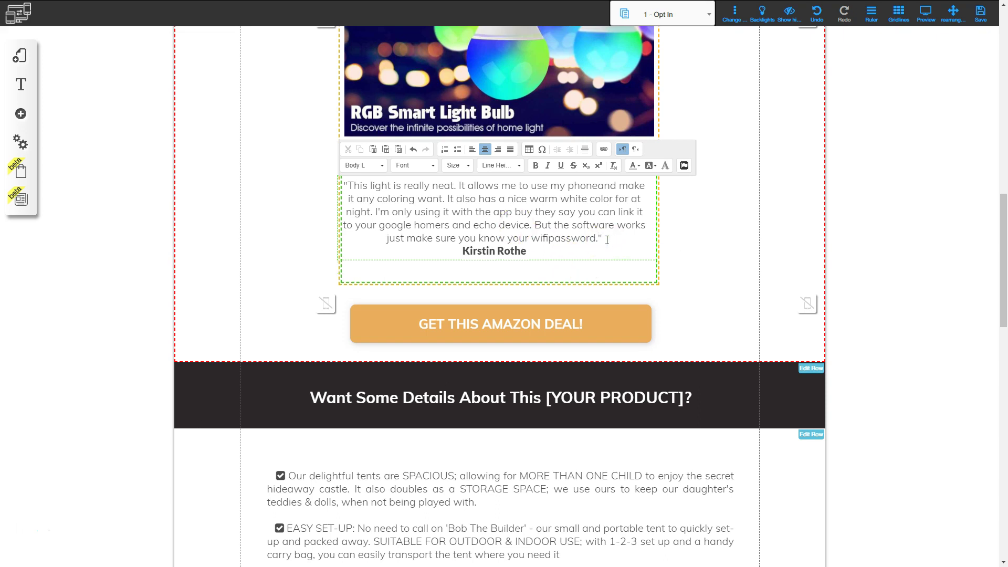
{"action": "left_click", "coordinate": [462, 250]}
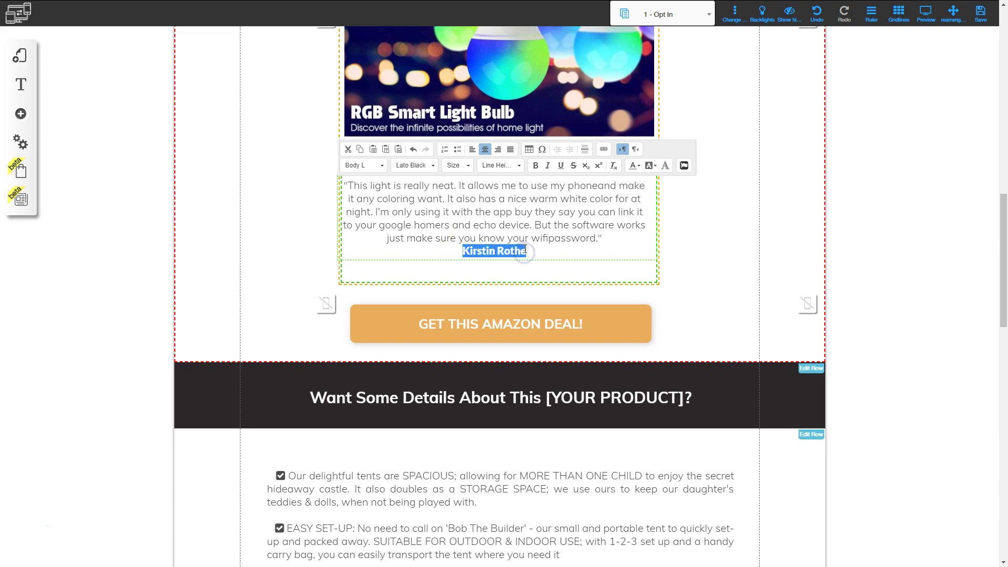
{"action": "type", "text": "Ver"}
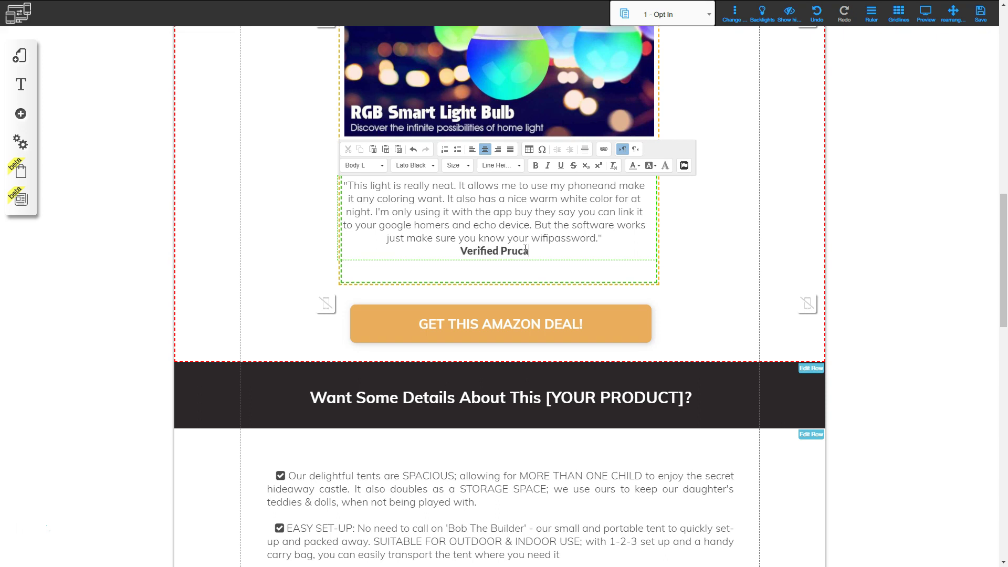
{"action": "type", "text": "ified Purchase"}
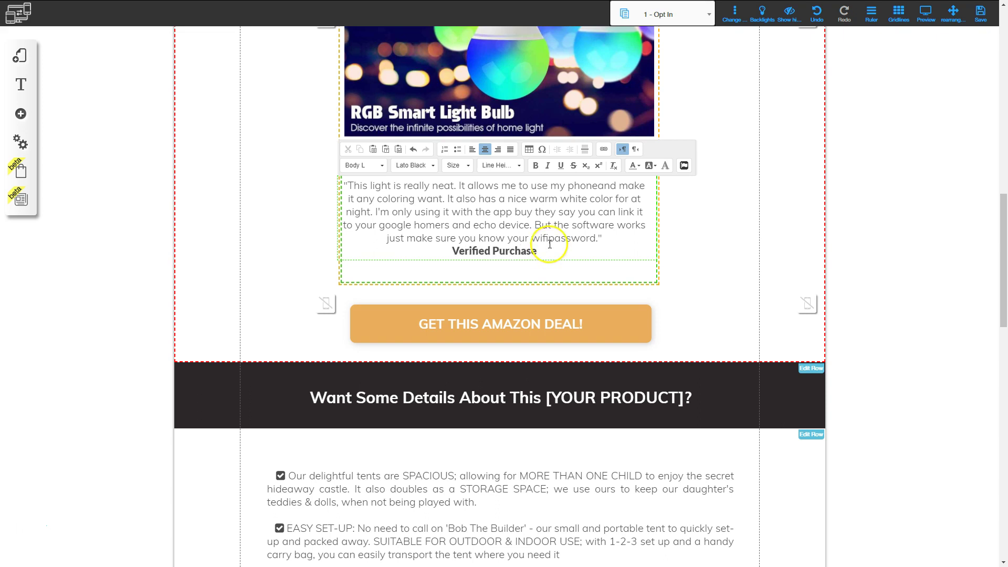
Step: Shorten the review's container so it ends just below the "Verified Purchase" line
{"action": "left_click", "coordinate": [501, 271]}
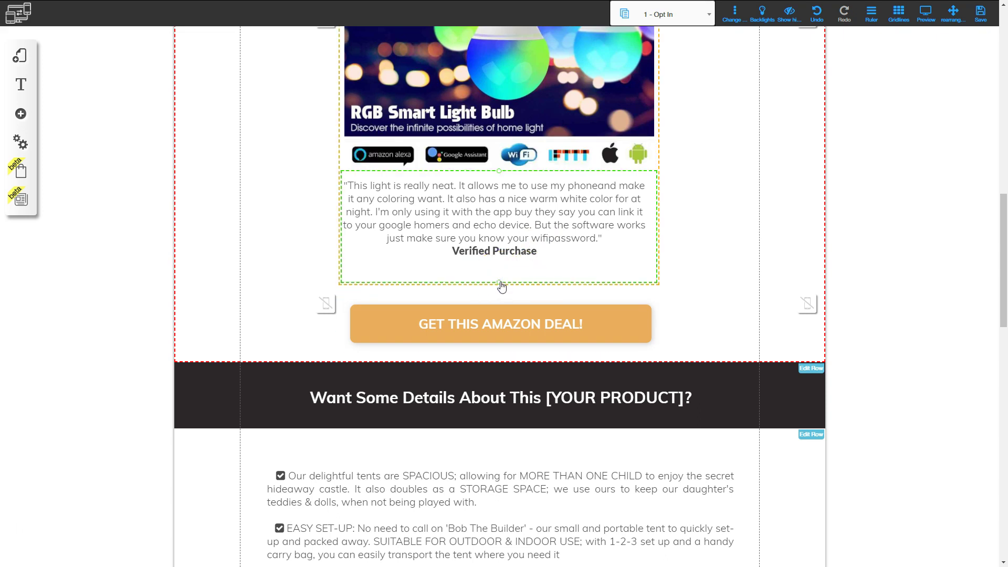
{"action": "left_click_drag", "start_coordinate": [502, 284], "coordinate": [502, 267]}
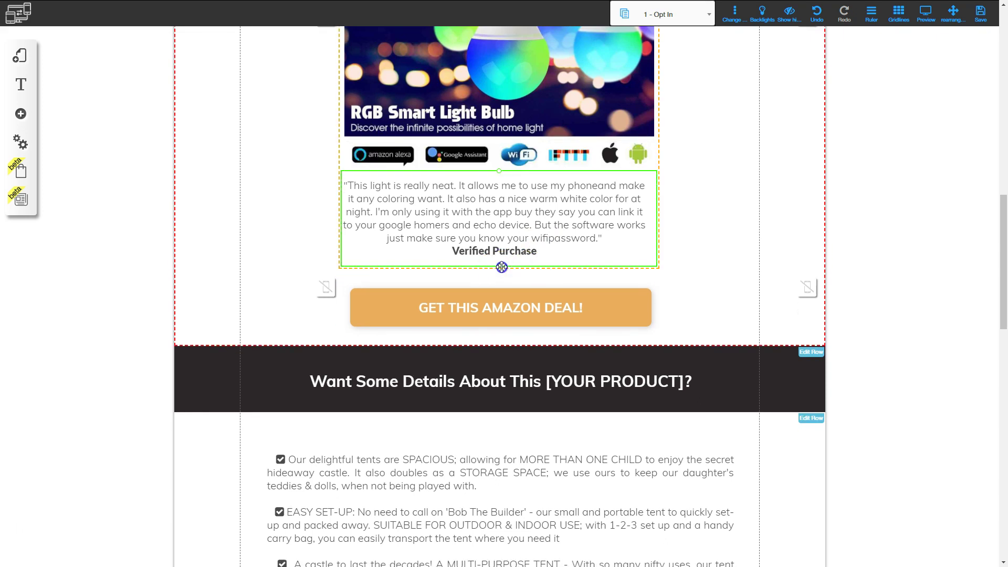
{"action": "left_click", "coordinate": [595, 305]}
{"action": "left_click", "coordinate": [604, 244]}
{"action": "scroll", "coordinate": [583, 216], "scroll_direction": "up", "scroll_amount": 2}
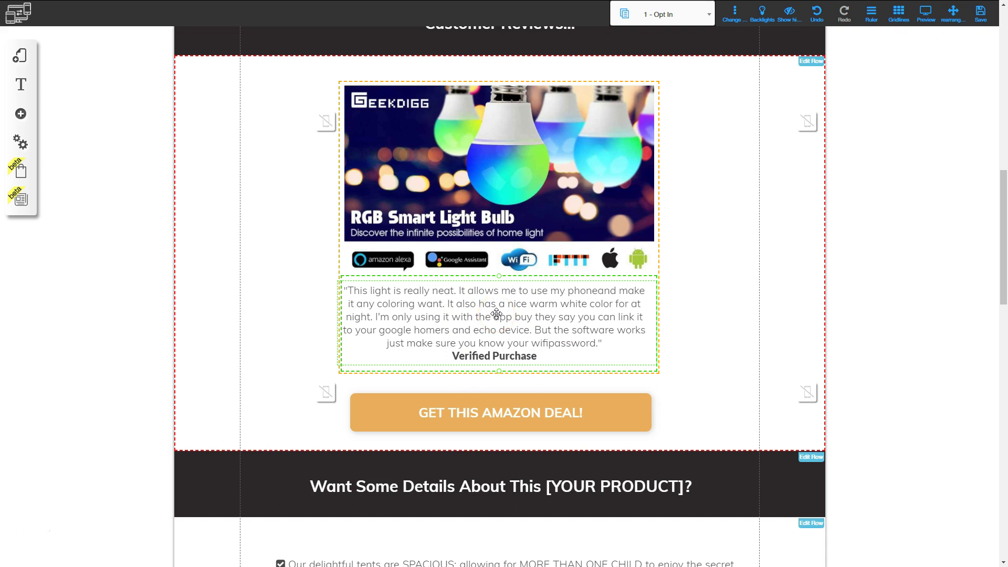
{"action": "scroll", "coordinate": [499, 309], "scroll_direction": "down", "scroll_amount": 7}
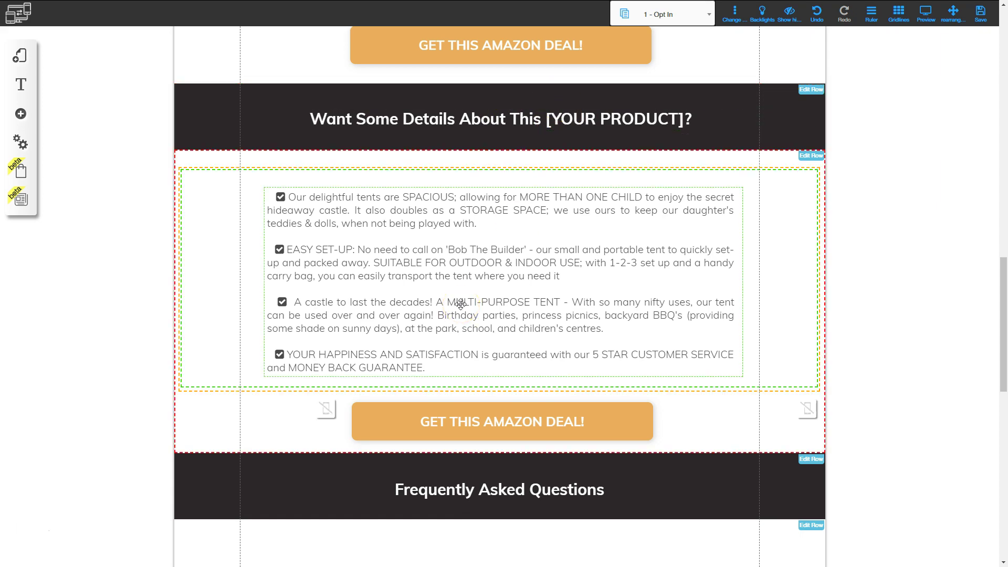
{"action": "key", "text": "alt+Tab"}
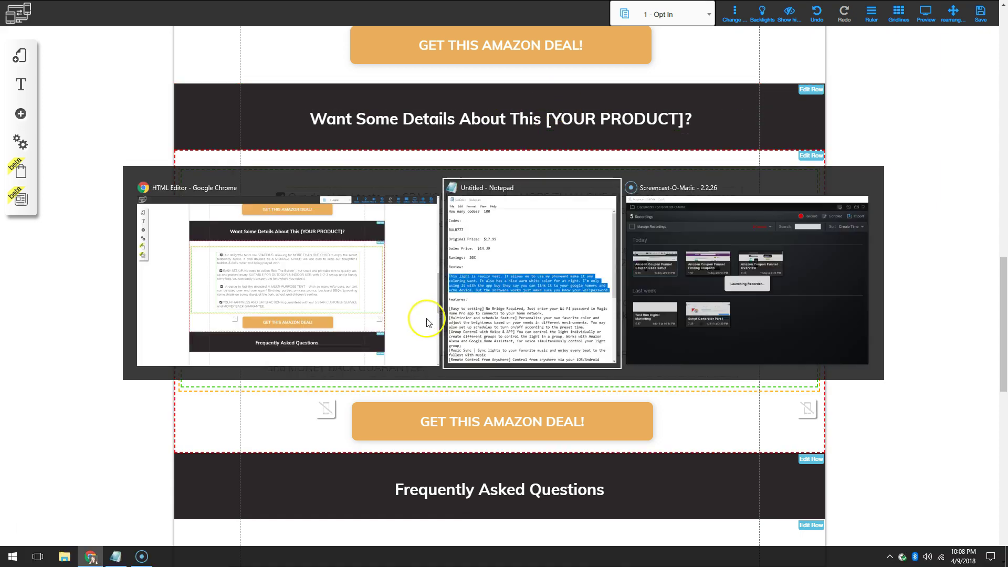
{"action": "key", "text": "alt+Tab"}
{"action": "key", "text": "alt+Tab"}
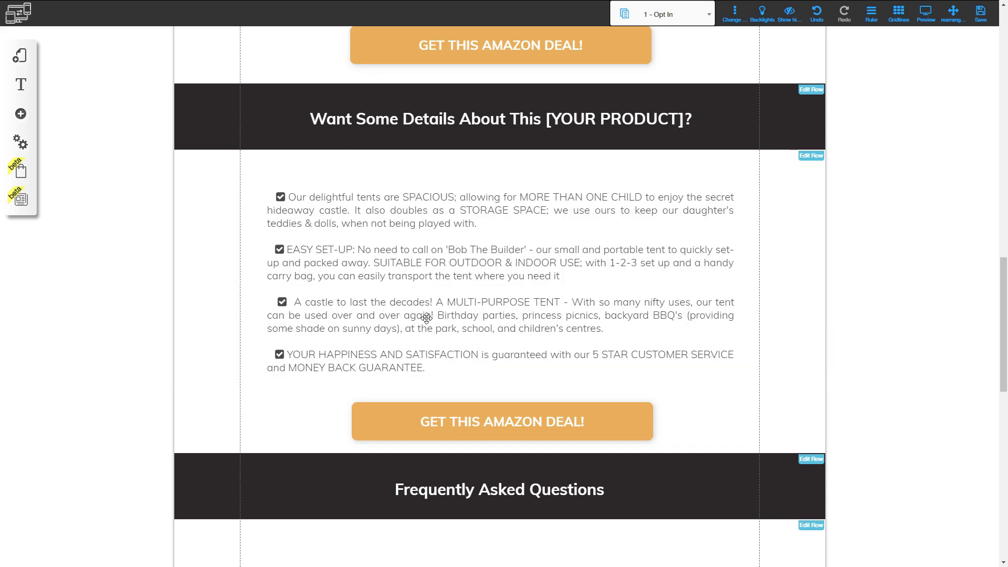
{"action": "left_click", "coordinate": [429, 311]}
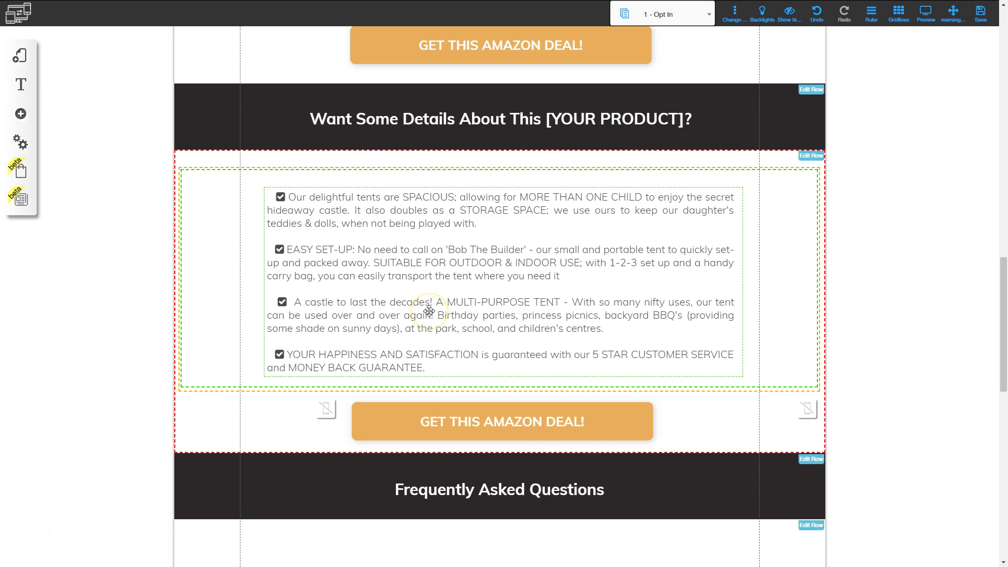
Step: Switch to the Amazon product page of the GeekDigg smart light bulb and show it in full screen
{"action": "key", "text": "F11"}
{"action": "left_click", "coordinate": [435, 9]}
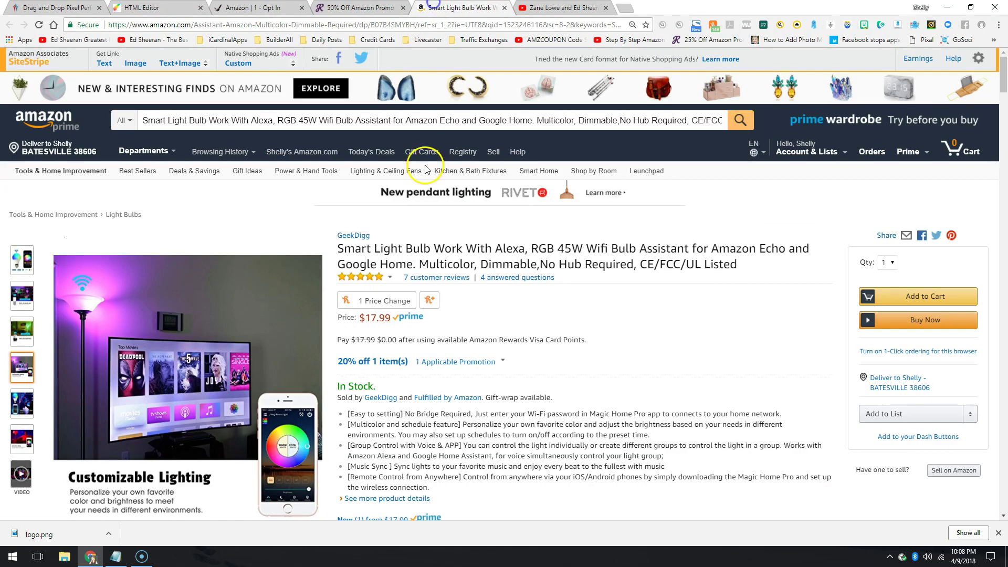
{"action": "key", "text": "F11"}
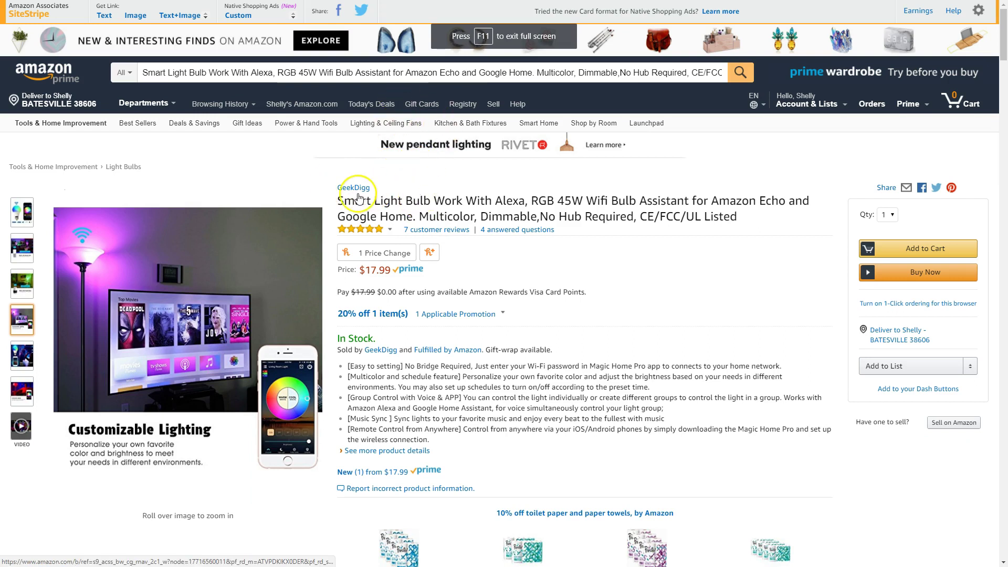
{"action": "left_click_drag", "start_coordinate": [337, 199], "coordinate": [418, 202]}
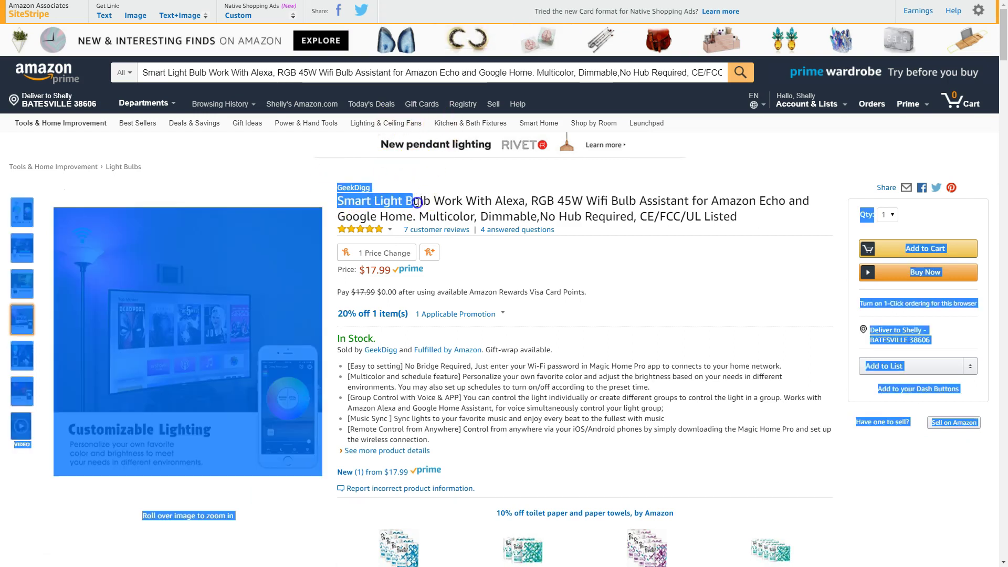
{"action": "left_click_drag", "start_coordinate": [508, 205], "coordinate": [522, 205]}
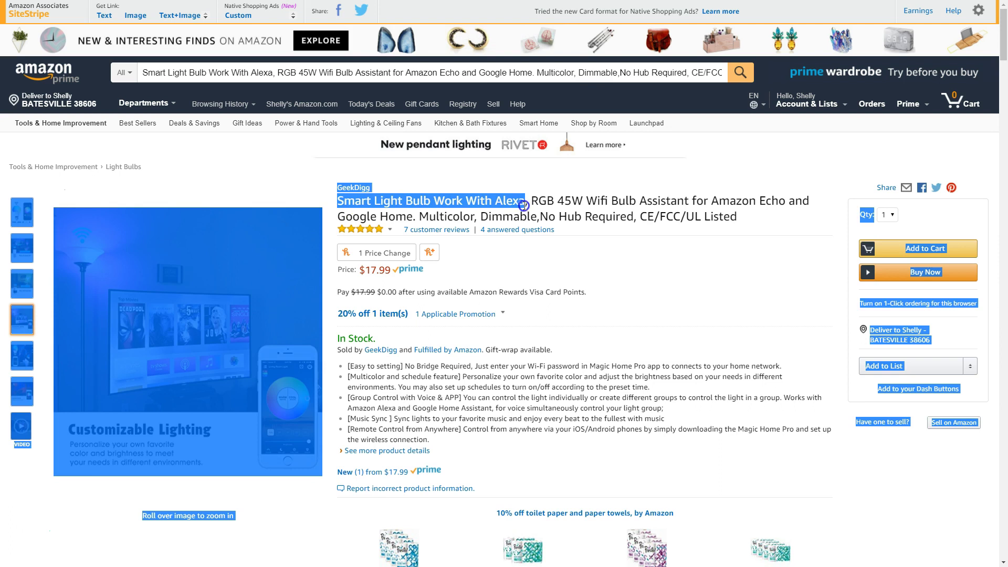
{"action": "left_click", "coordinate": [433, 192]}
Step: Copy "Smart Light Bulb Work With Alexa" from the product title and return to the HTML Editor page
{"action": "left_click_drag", "start_coordinate": [337, 201], "coordinate": [500, 206]}
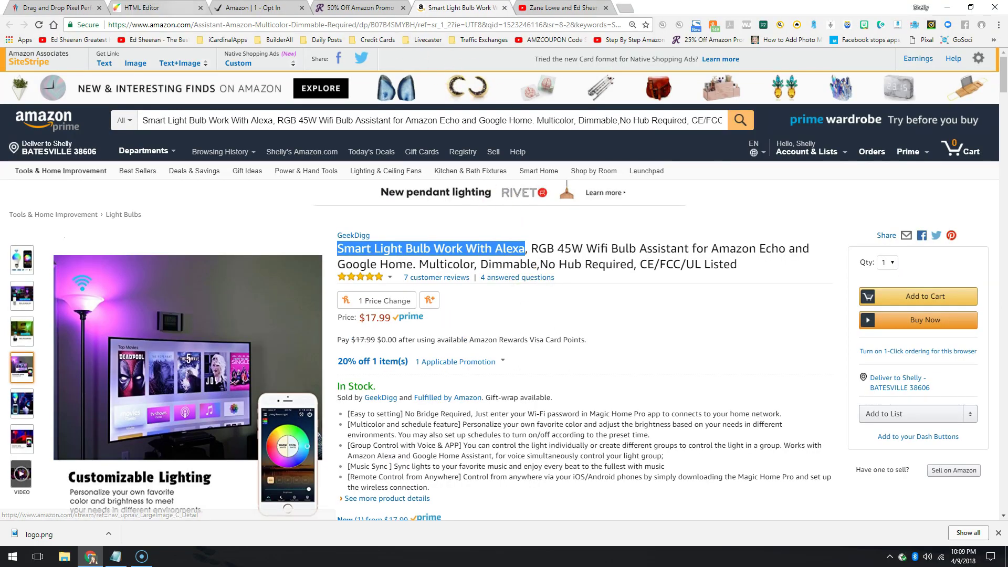
{"action": "left_click", "coordinate": [143, 7]}
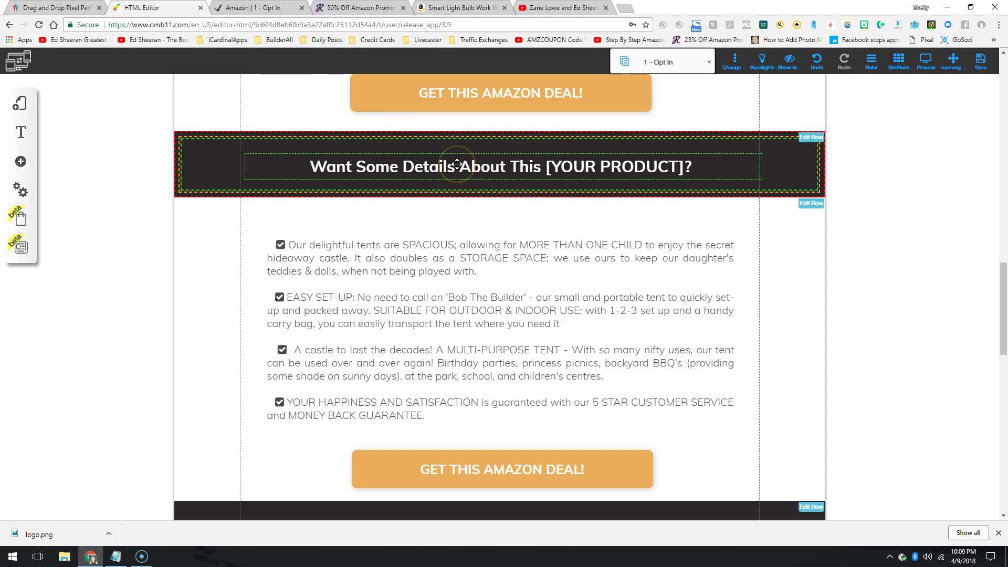
Step: Replace the "Want Some Details About This [YOUR PRODUCT]?" heading with "Smart Light Bulb Work With Alexa"
{"action": "key", "text": "F11"}
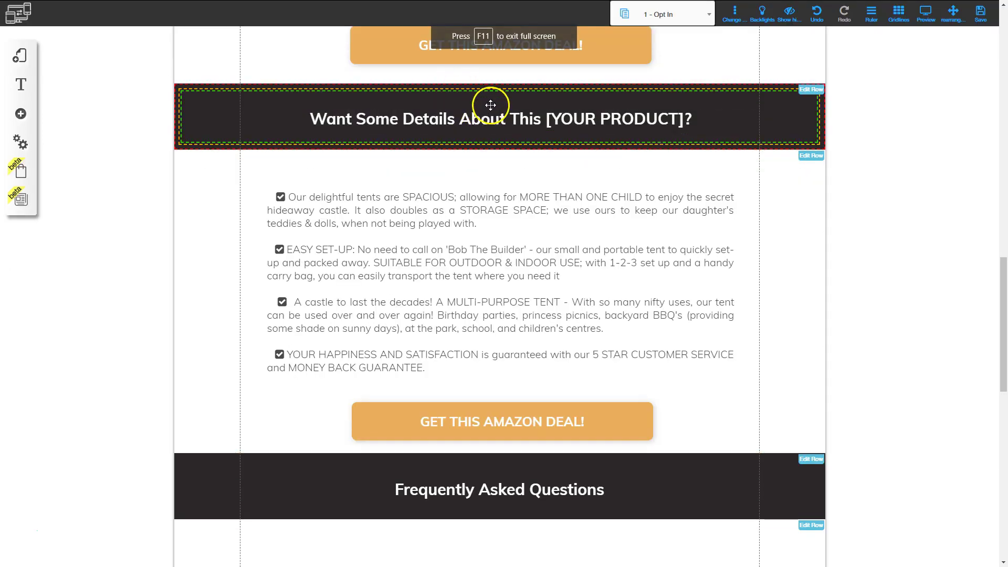
{"action": "left_click", "coordinate": [325, 118]}
{"action": "double_click", "coordinate": [325, 118]}
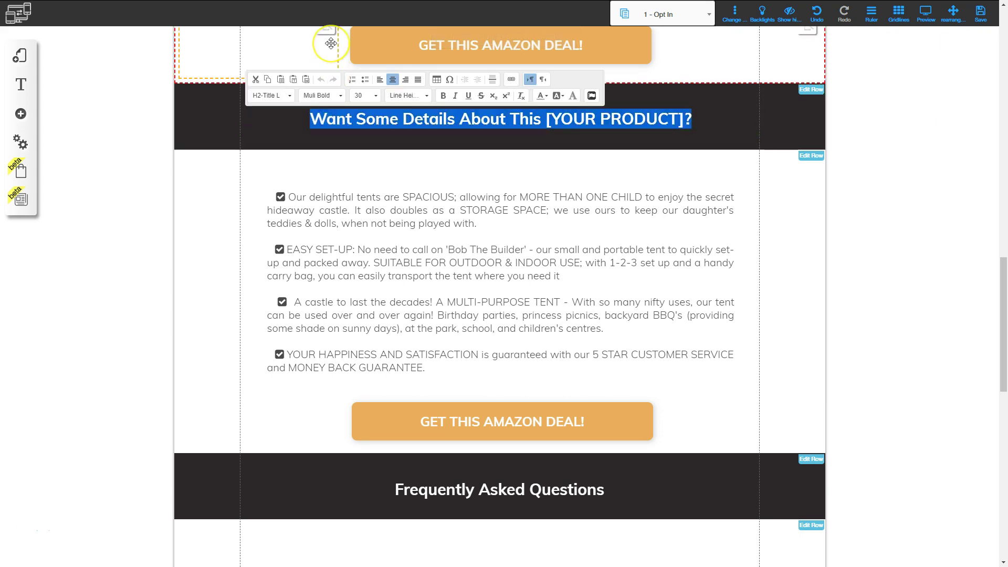
{"action": "type", "text": "Smart Light Bulb Work With Alexa"}
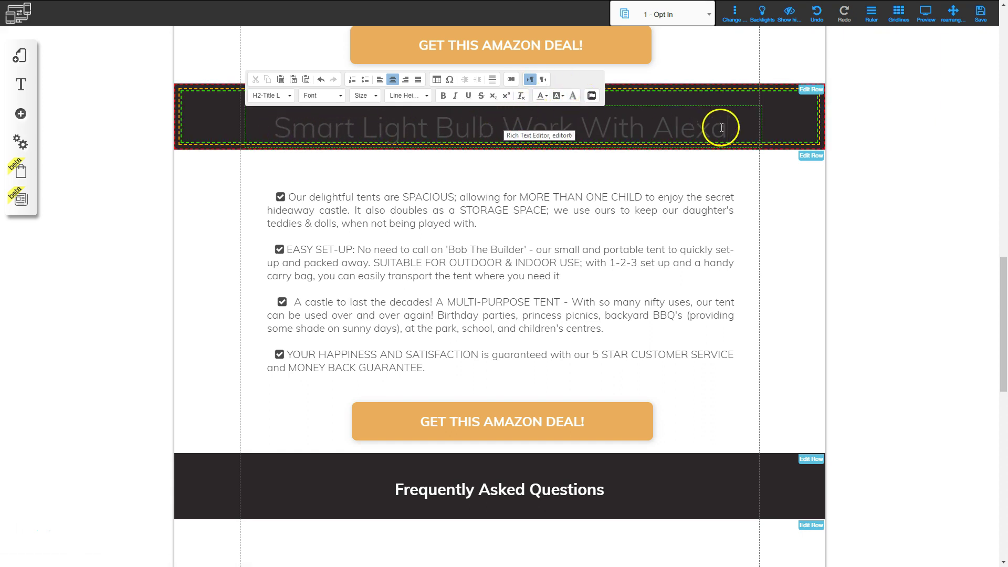
Step: Make the "Smart Light Bulb Work With Alexa" heading white and bold
{"action": "triple_click", "coordinate": [450, 129]}
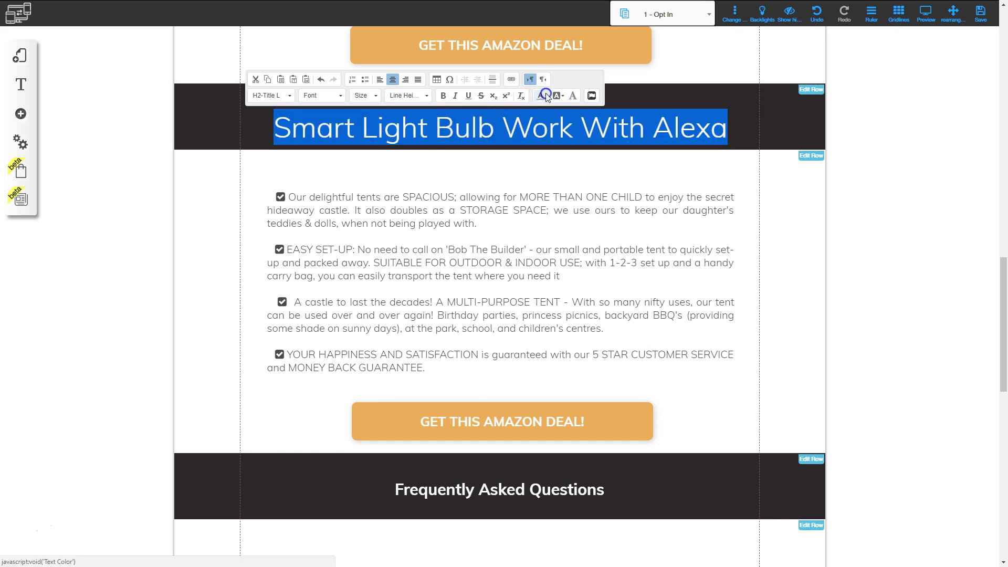
{"action": "left_click", "coordinate": [546, 94]}
{"action": "left_click", "coordinate": [585, 137]}
{"action": "left_click", "coordinate": [443, 95]}
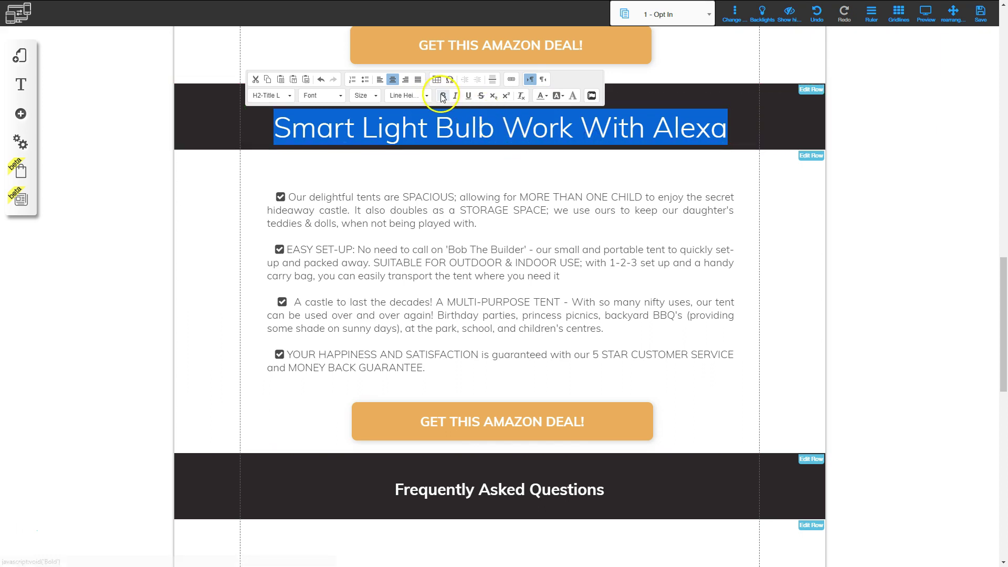
Step: Move the product heading up within its dark band, apply Center Element, and nudge it slightly to the left
{"action": "left_click", "coordinate": [841, 185]}
{"action": "left_click", "coordinate": [503, 124]}
{"action": "left_click_drag", "start_coordinate": [503, 125], "coordinate": [498, 116]}
{"action": "double_click", "coordinate": [500, 120]}
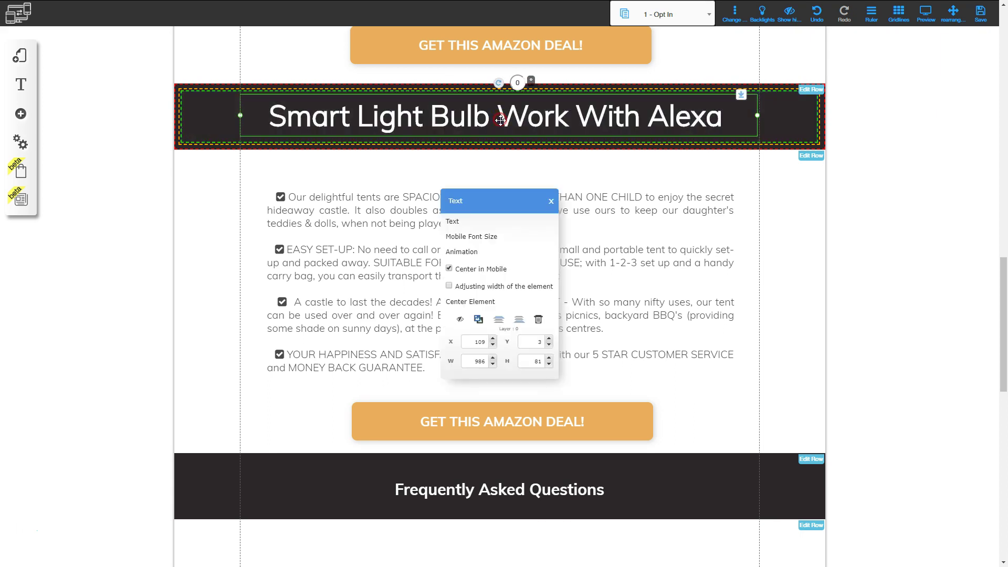
{"action": "left_click", "coordinate": [488, 301]}
{"action": "left_click", "coordinate": [886, 237]}
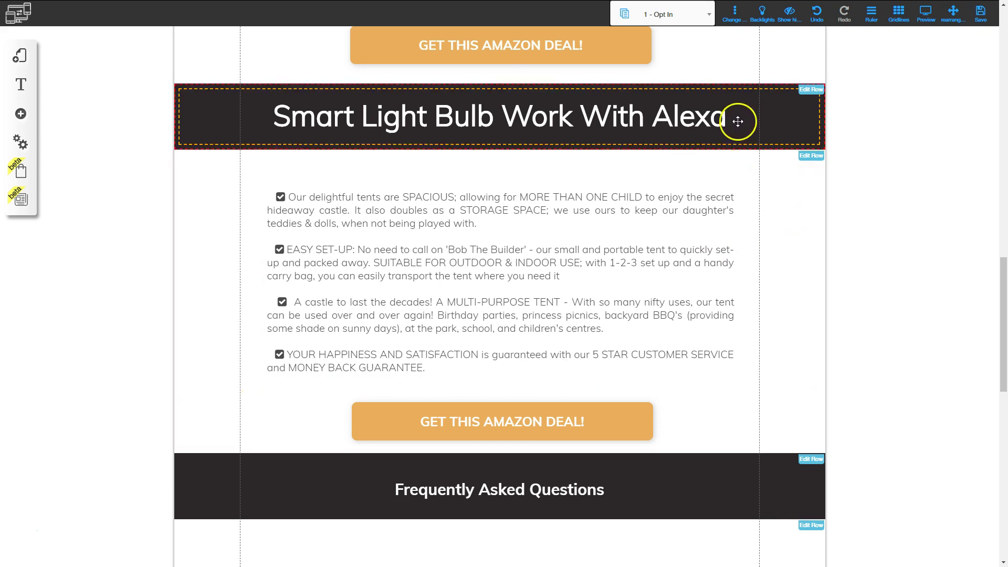
{"action": "left_click", "coordinate": [598, 119]}
{"action": "left_click_drag", "start_coordinate": [599, 119], "coordinate": [595, 118]}
{"action": "left_click", "coordinate": [923, 199]}
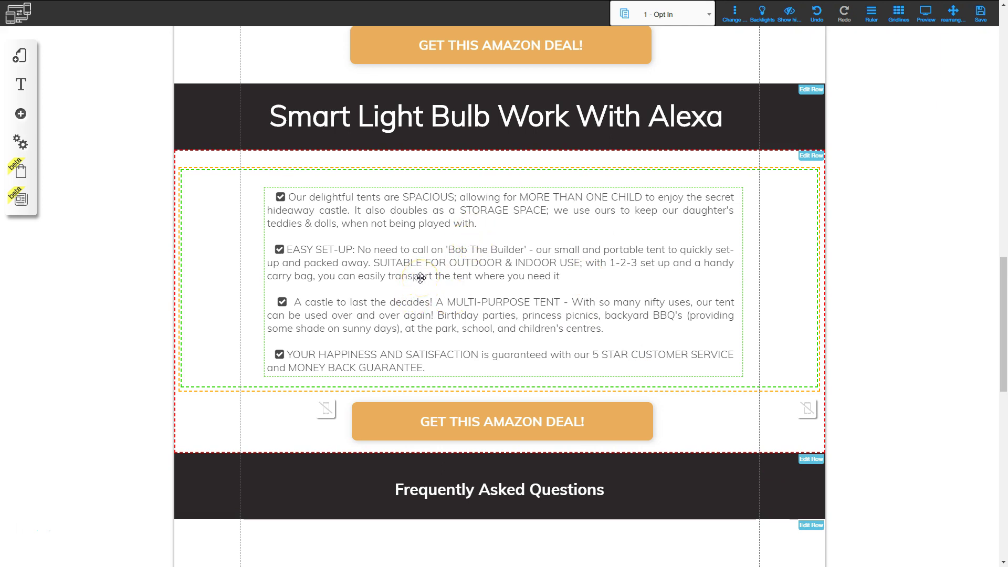
Step: Check the light bulb's Amazon product page and return to the HTML Editor page in full screen
{"action": "key", "text": "F11"}
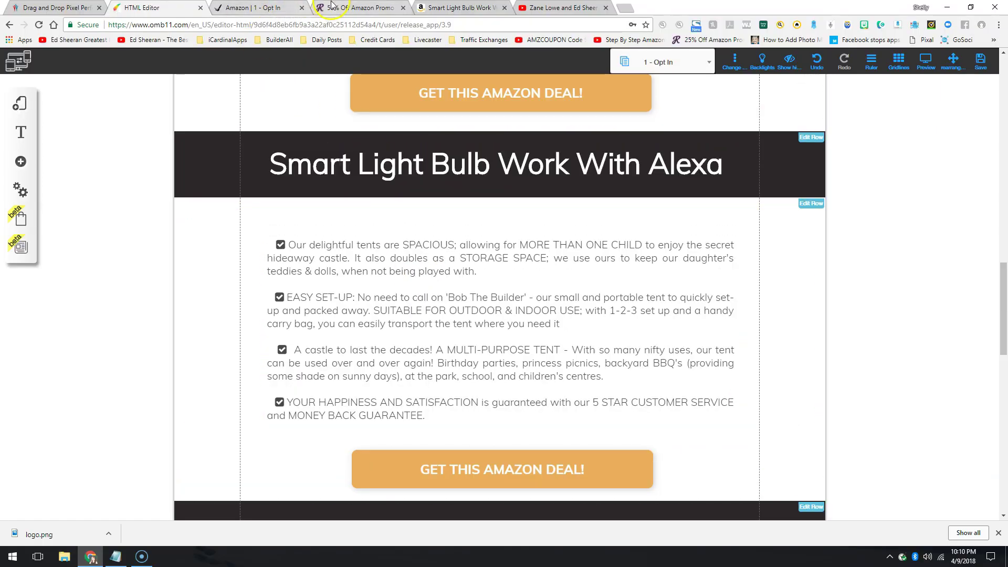
{"action": "left_click", "coordinate": [457, 8]}
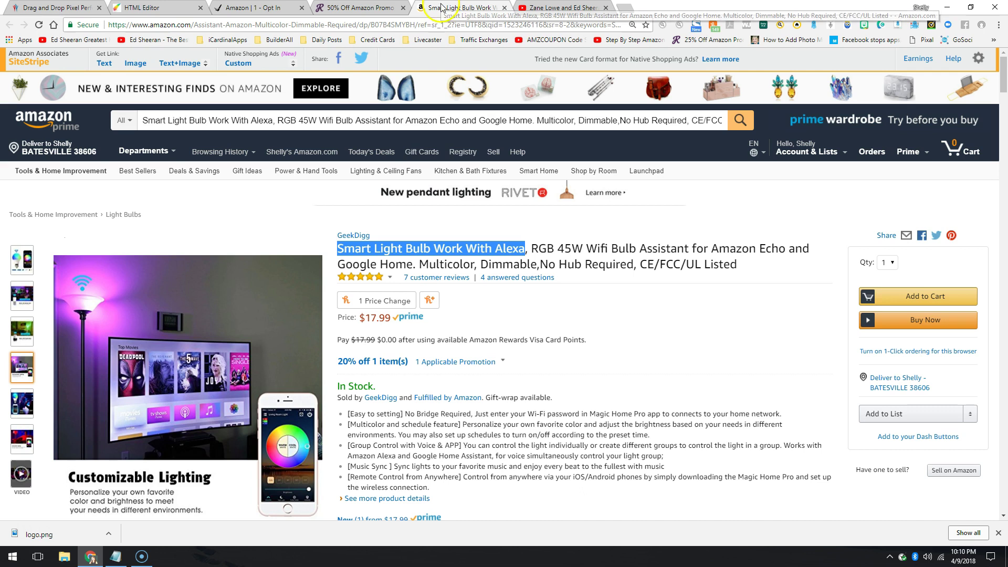
{"action": "left_click", "coordinate": [173, 8]}
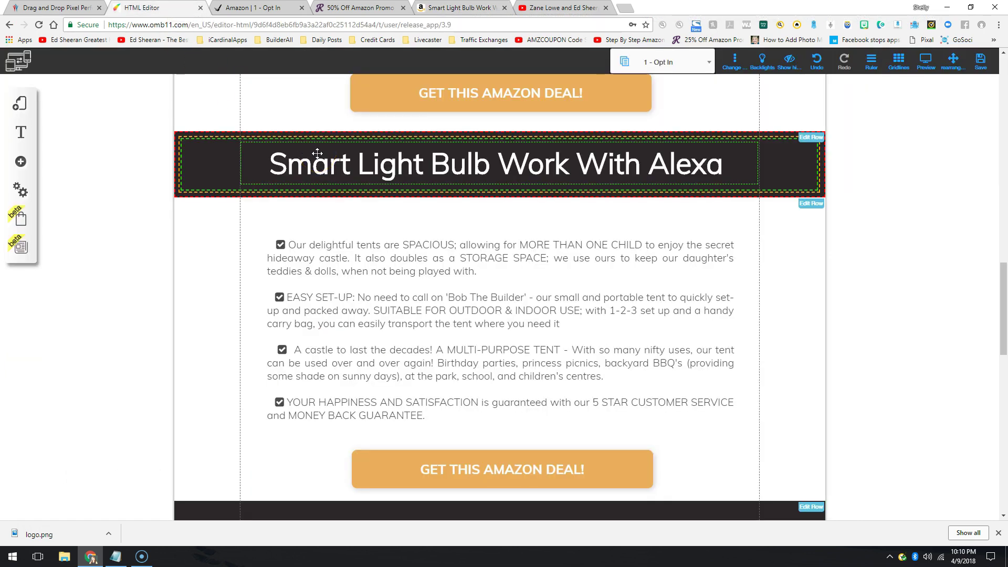
{"action": "key", "text": "F11"}
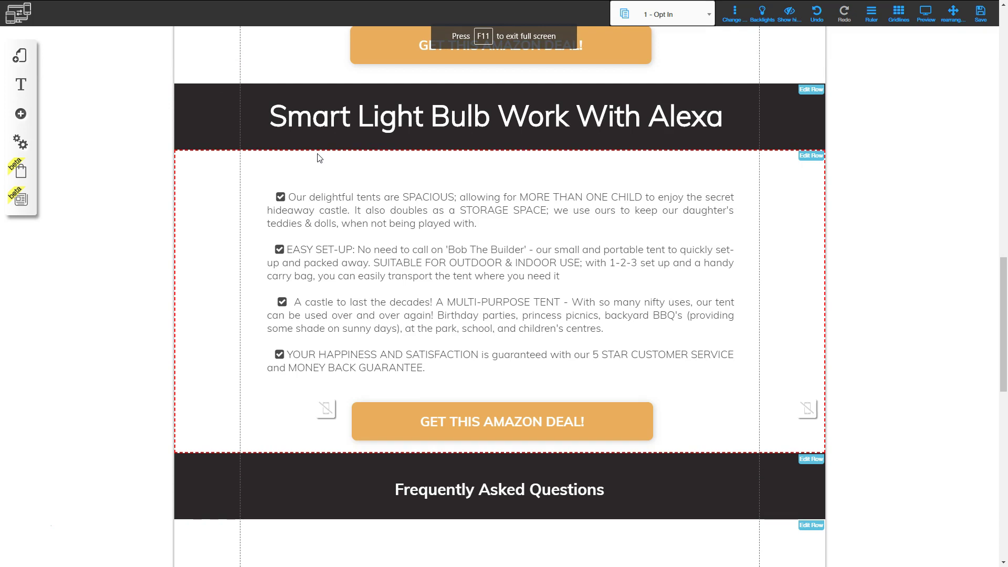
Step: Switch to the Notepad notes and copy all the text under Features, from "[Easy to setting]" through "[Remote Control from Anywhere]"
{"action": "left_click", "coordinate": [286, 201]}
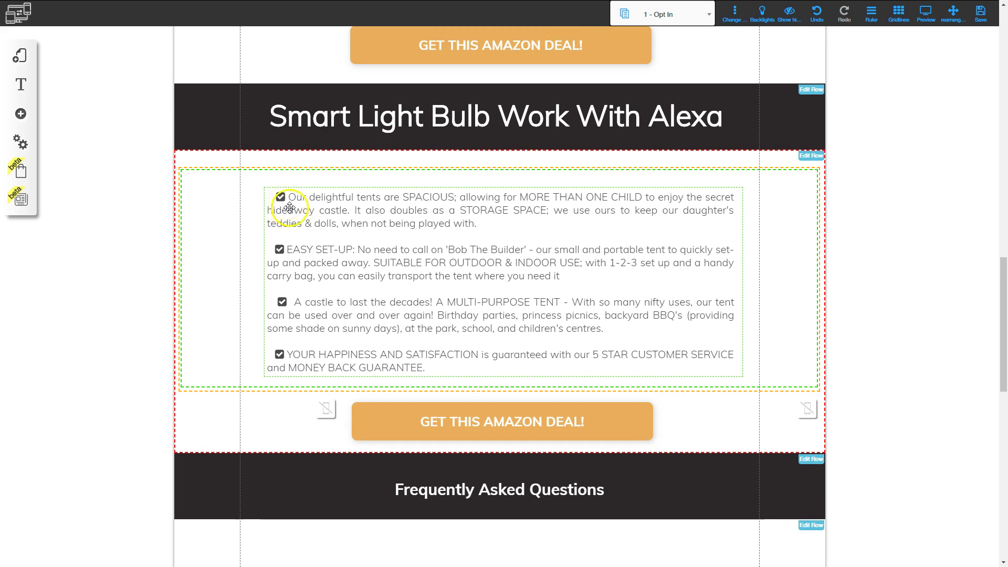
{"action": "key", "text": "alt+Tab"}
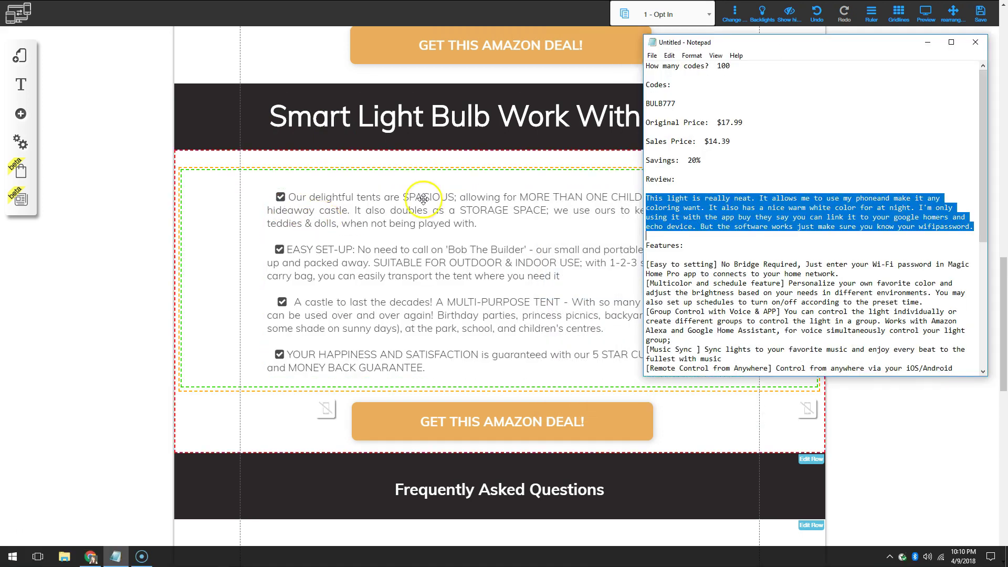
{"action": "left_click", "coordinate": [756, 208]}
{"action": "left_click_drag", "start_coordinate": [749, 43], "coordinate": [764, 15]}
{"action": "scroll", "coordinate": [727, 198], "scroll_direction": "down", "scroll_amount": 4}
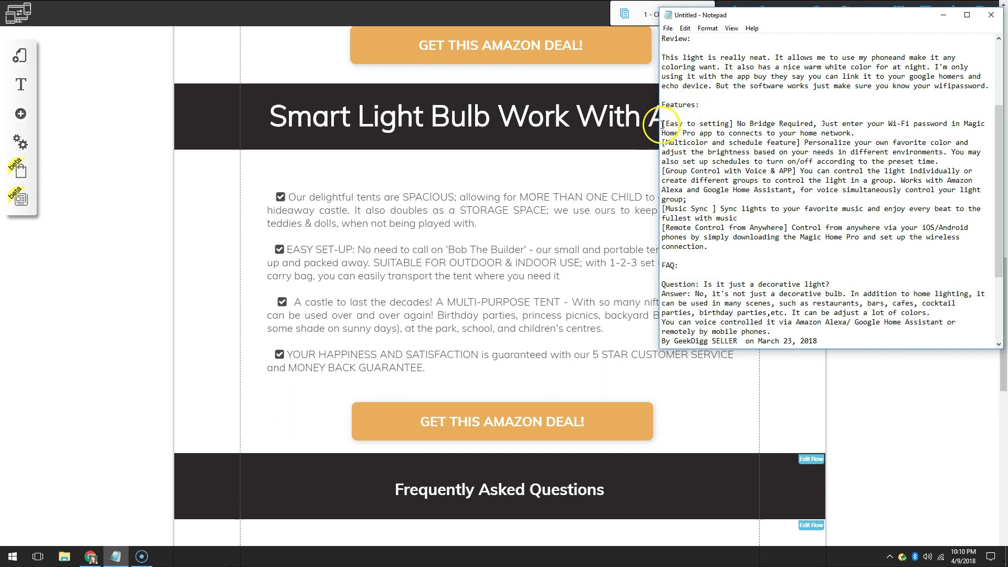
{"action": "left_click_drag", "start_coordinate": [662, 124], "coordinate": [726, 246]}
{"action": "key", "text": "ctrl+c"}
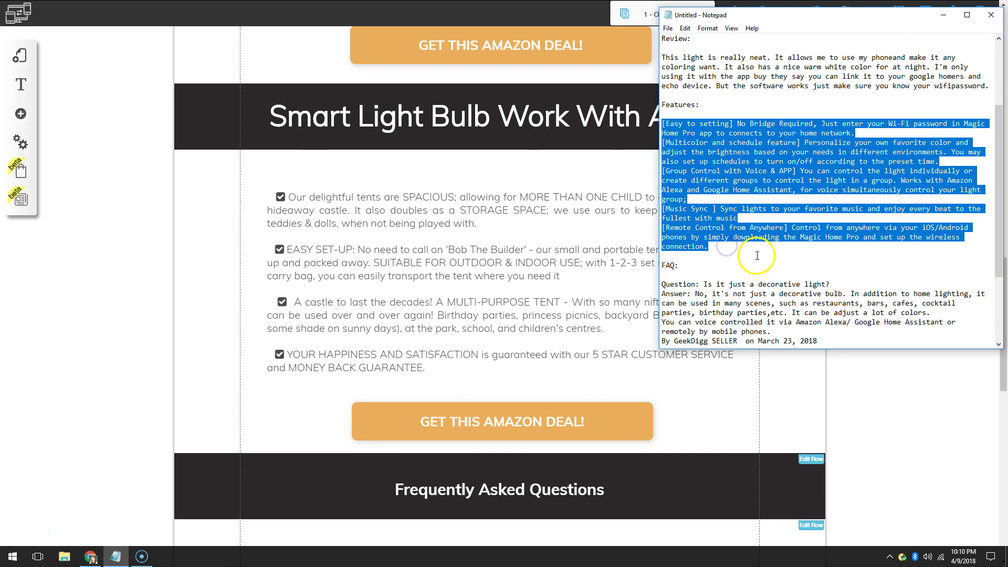
Step: Replace the tent descriptions below the product heading with the copied light bulb features, keeping the first check mark
{"action": "left_click", "coordinate": [455, 219]}
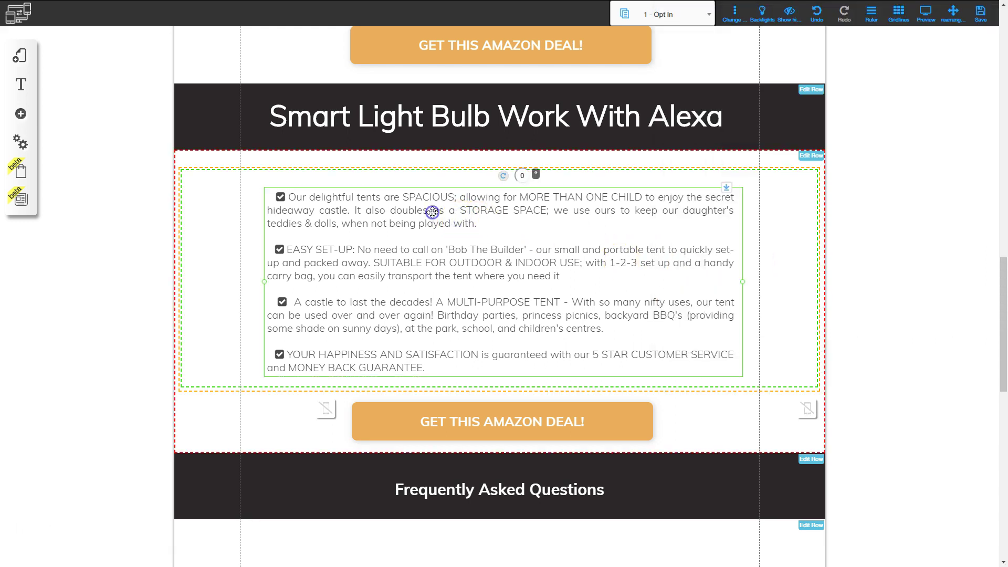
{"action": "triple_click", "coordinate": [432, 212]}
{"action": "left_click", "coordinate": [282, 196]}
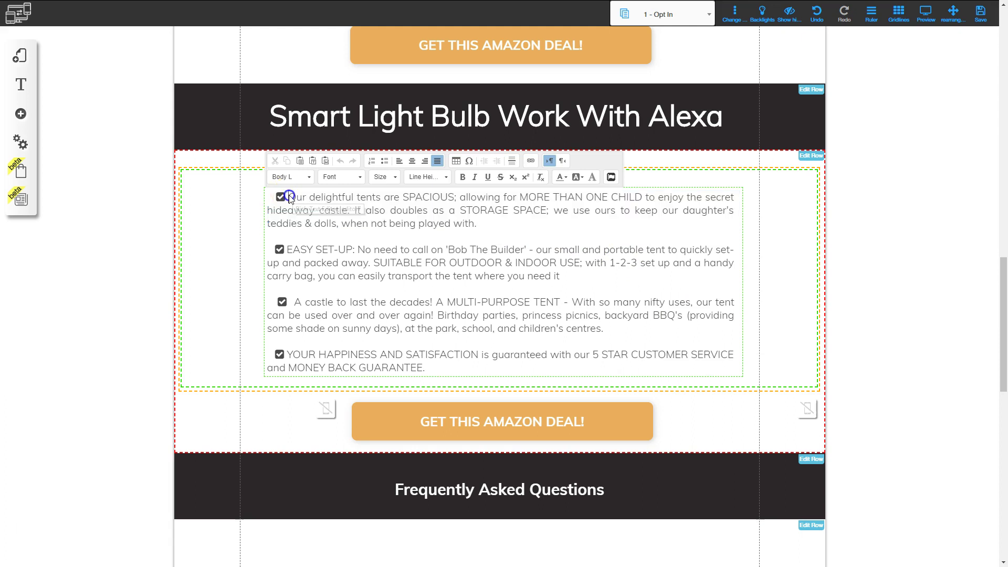
{"action": "left_click_drag", "start_coordinate": [289, 195], "coordinate": [446, 364]}
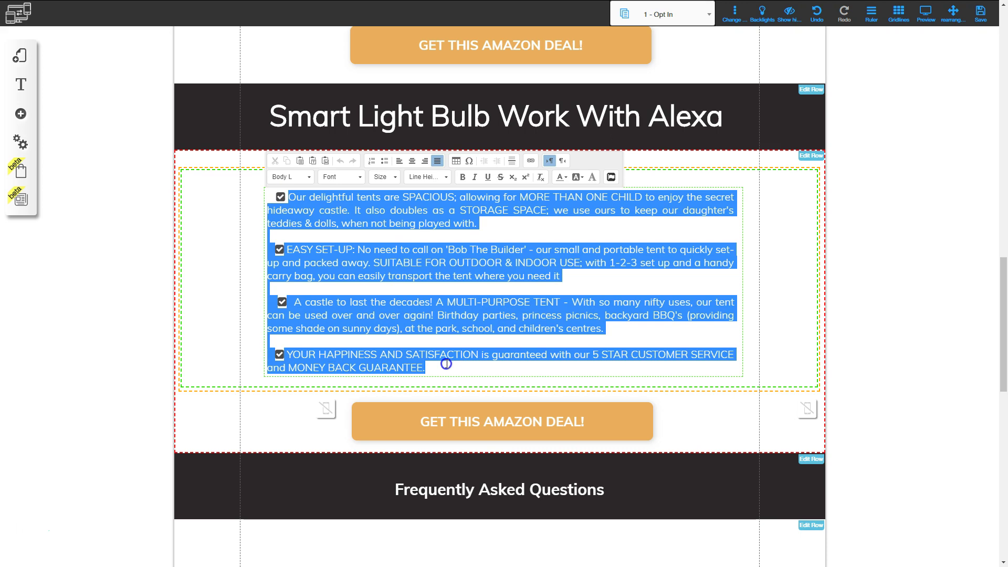
{"action": "key", "text": "ctrl+v"}
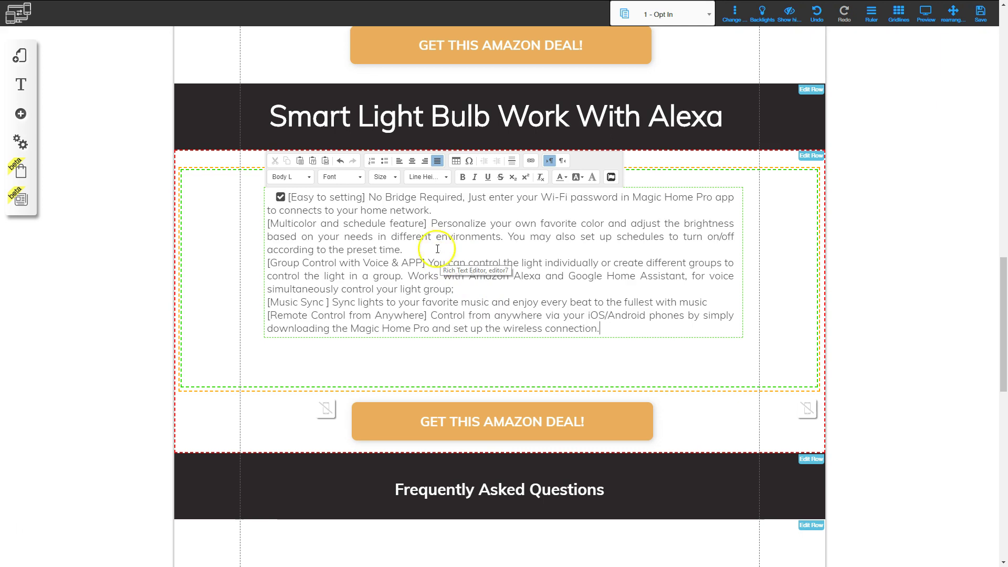
Step: Separate the five pasted features with blank lines and extend their container downward to fit the text
{"action": "left_click", "coordinate": [434, 210]}
{"action": "key", "text": "Return"}
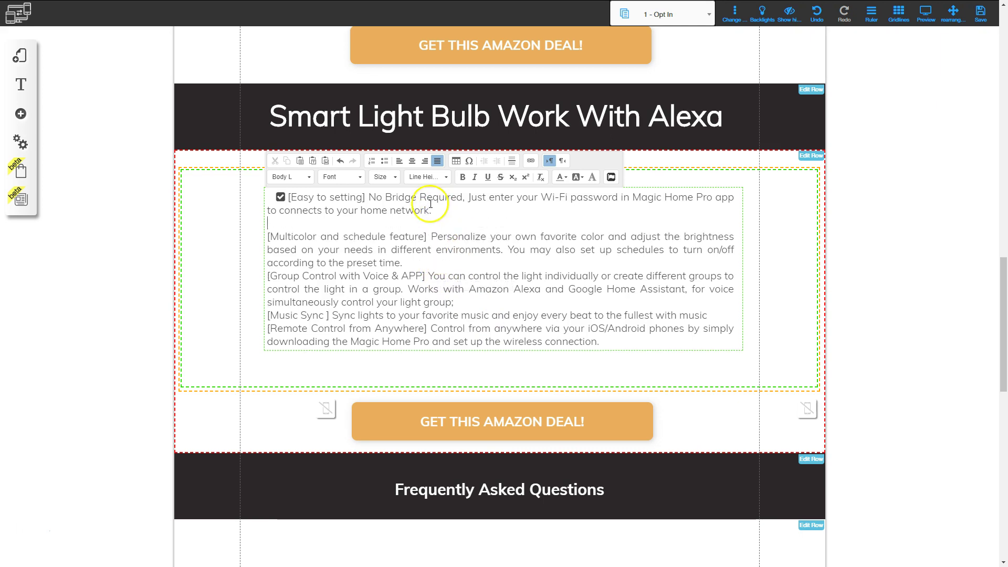
{"action": "left_click", "coordinate": [411, 263]}
{"action": "key", "text": "Return"}
{"action": "left_click", "coordinate": [453, 315]}
{"action": "key", "text": "Return"}
{"action": "left_click", "coordinate": [708, 342]}
{"action": "key", "text": "Return"}
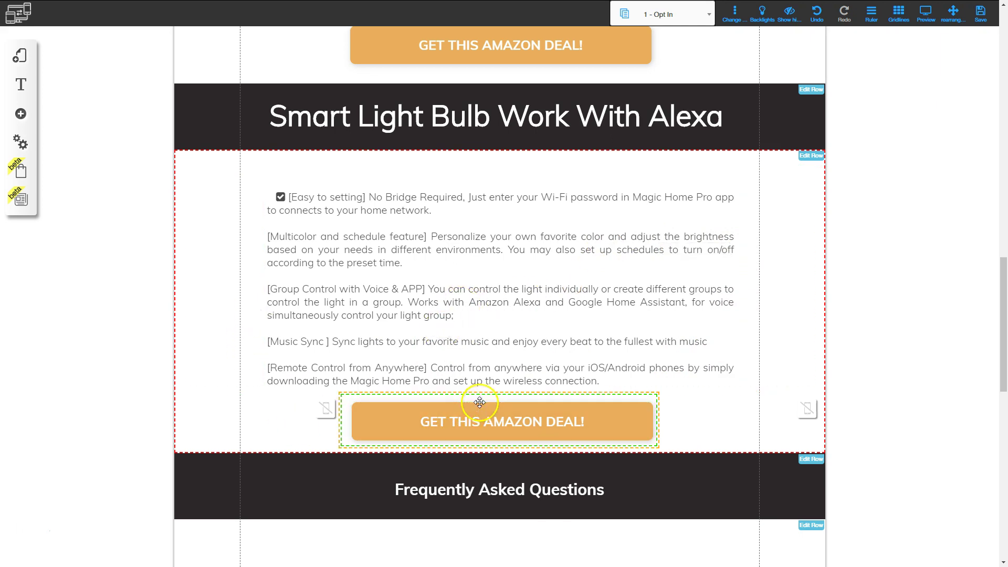
{"action": "left_click", "coordinate": [225, 338]}
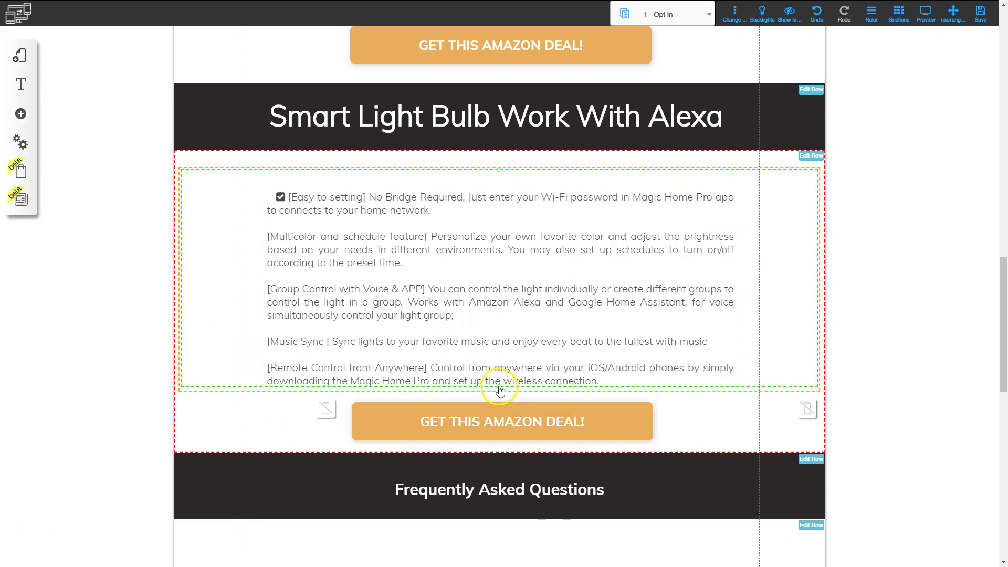
{"action": "left_click_drag", "start_coordinate": [499, 387], "coordinate": [499, 414]}
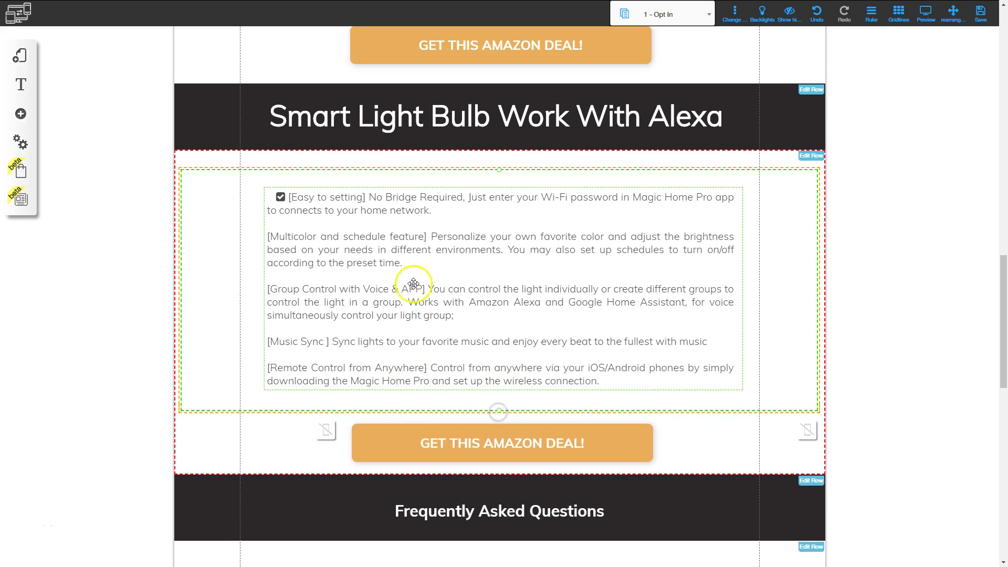
Step: Copy the check mark from the first feature and paste it in front of the other four features
{"action": "left_click", "coordinate": [282, 196]}
{"action": "left_click", "coordinate": [289, 195]}
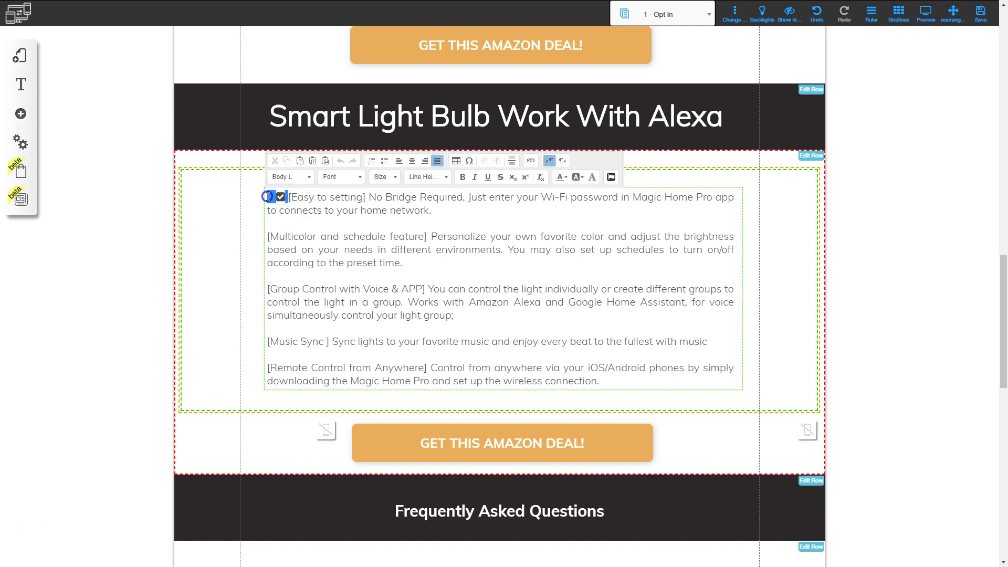
{"action": "left_click_drag", "start_coordinate": [267, 196], "coordinate": [267, 197]}
{"action": "left_click", "coordinate": [260, 238]}
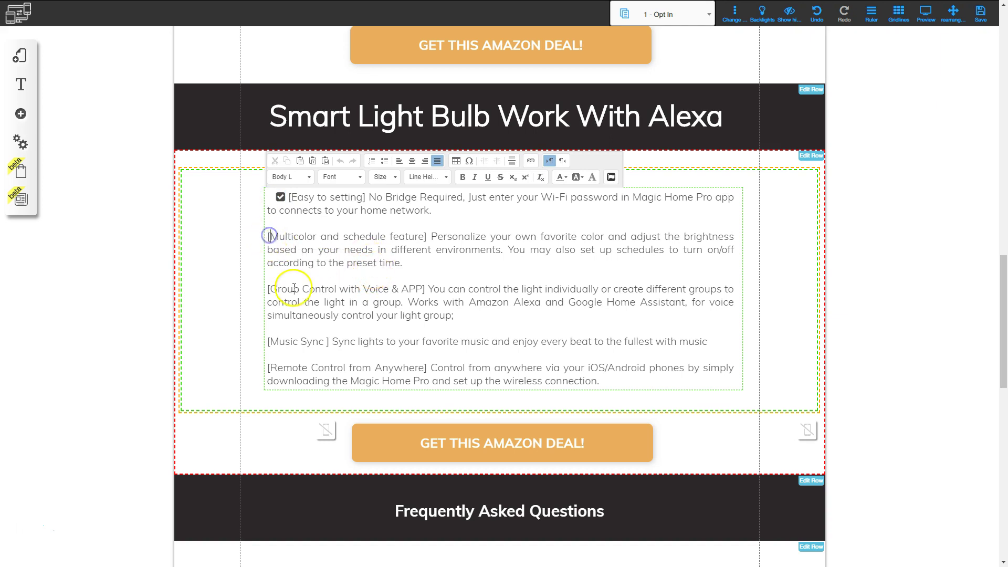
{"action": "key", "text": "ctrl+v"}
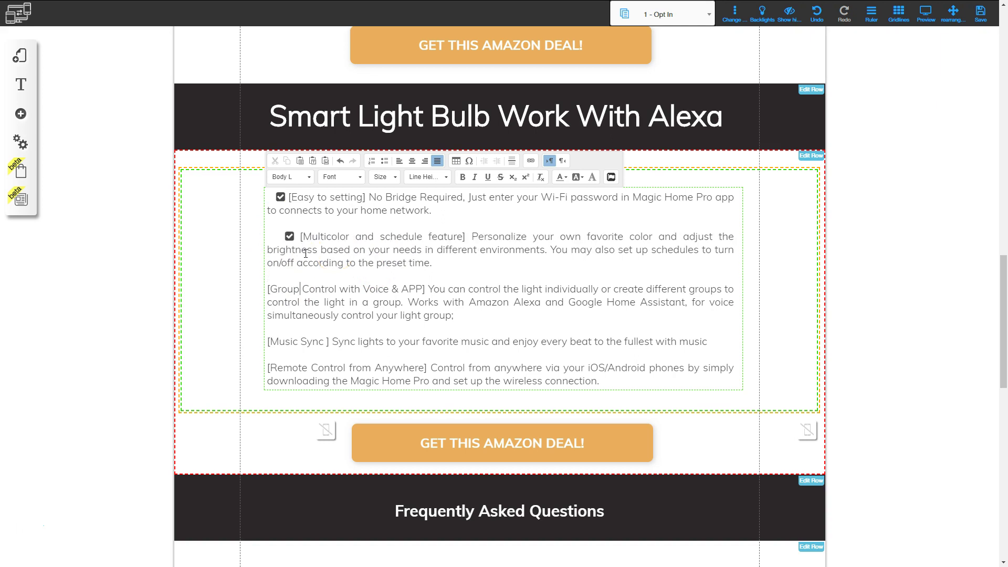
{"action": "key", "text": "ctrl+v"}
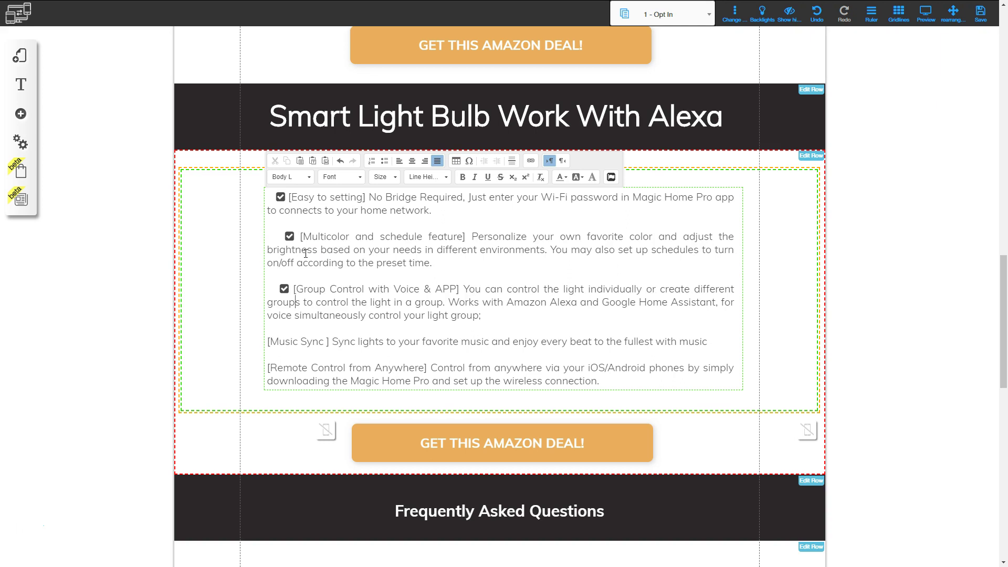
{"action": "key", "text": "ctrl+v"}
{"action": "key", "text": "ctrl+v"}
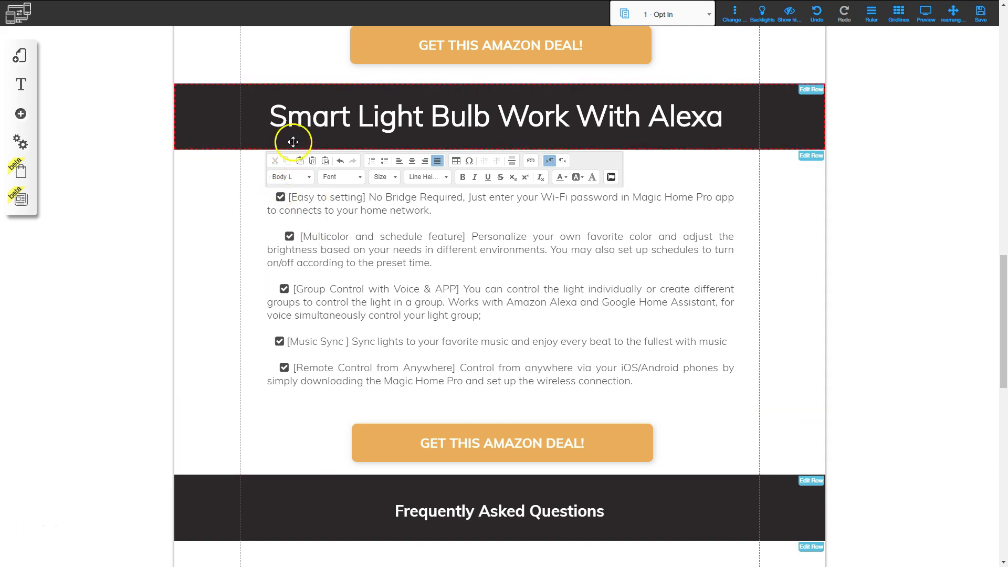
Step: Paste two more check marks in front of the "[Remote Control from Anywhere]" feature
{"action": "left_click", "coordinate": [289, 198]}
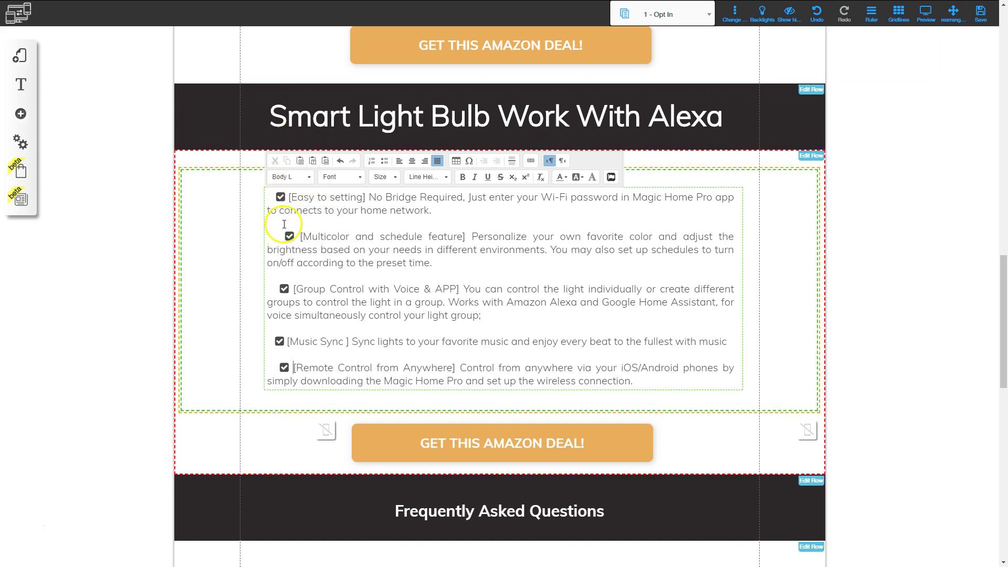
{"action": "left_click", "coordinate": [277, 196]}
{"action": "key", "text": "ctrl+v"}
{"action": "key", "text": "ctrl+v"}
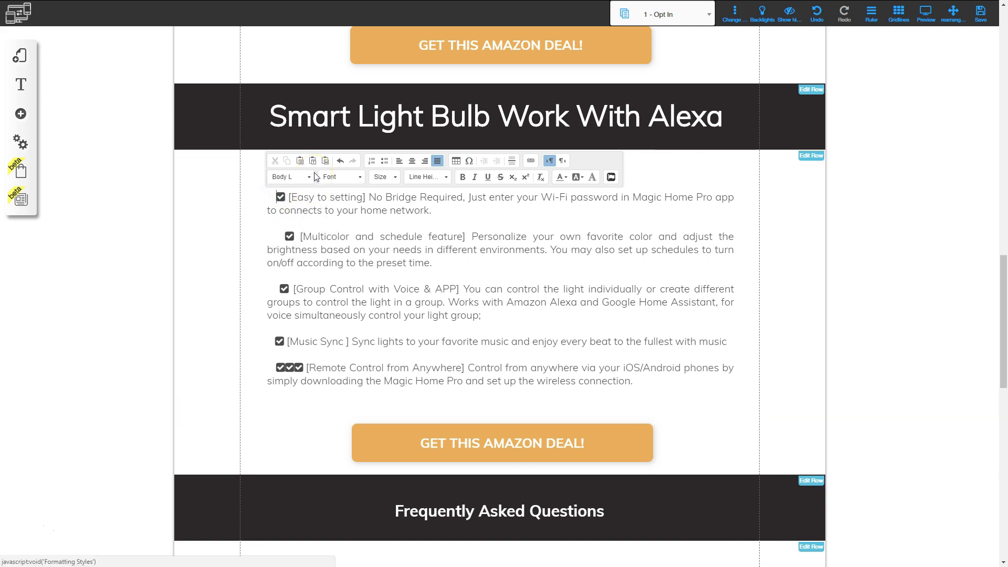
Step: Break the line after the last feature's check marks so "[Remote Control from Anywhere]" starts below them, and leave text editing
{"action": "left_click", "coordinate": [296, 366]}
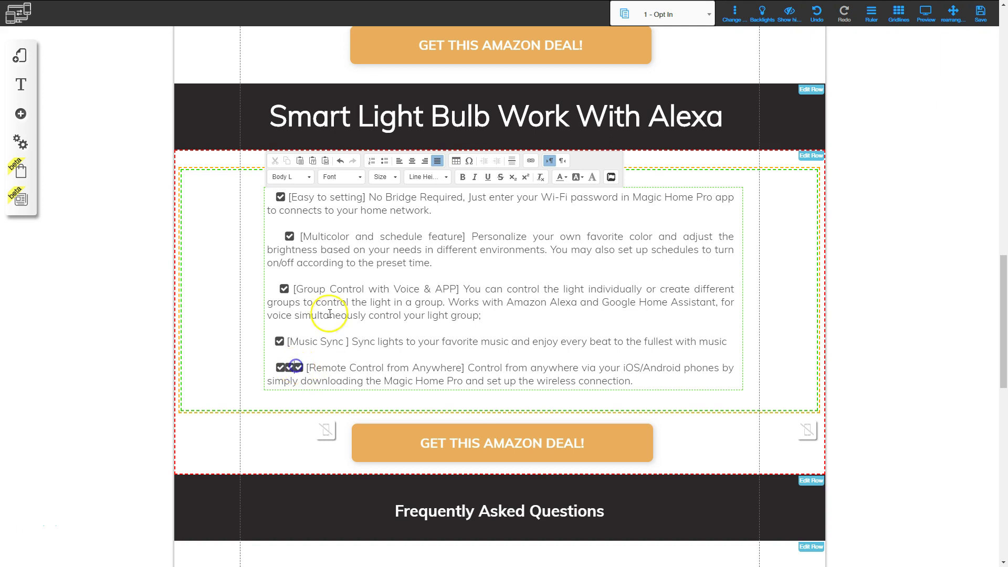
{"action": "key", "text": "Return"}
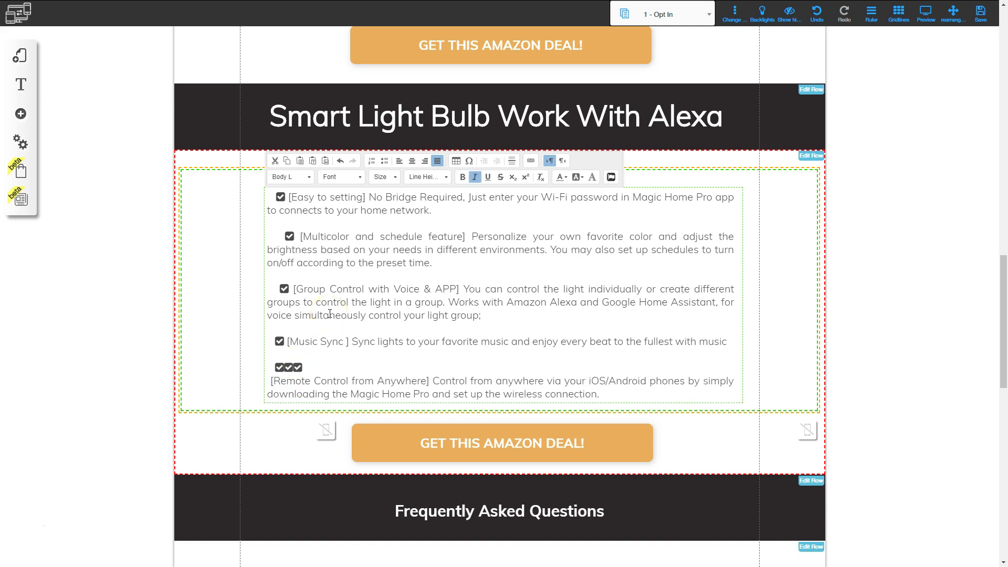
{"action": "left_click", "coordinate": [287, 366]}
{"action": "triple_click", "coordinate": [314, 366]}
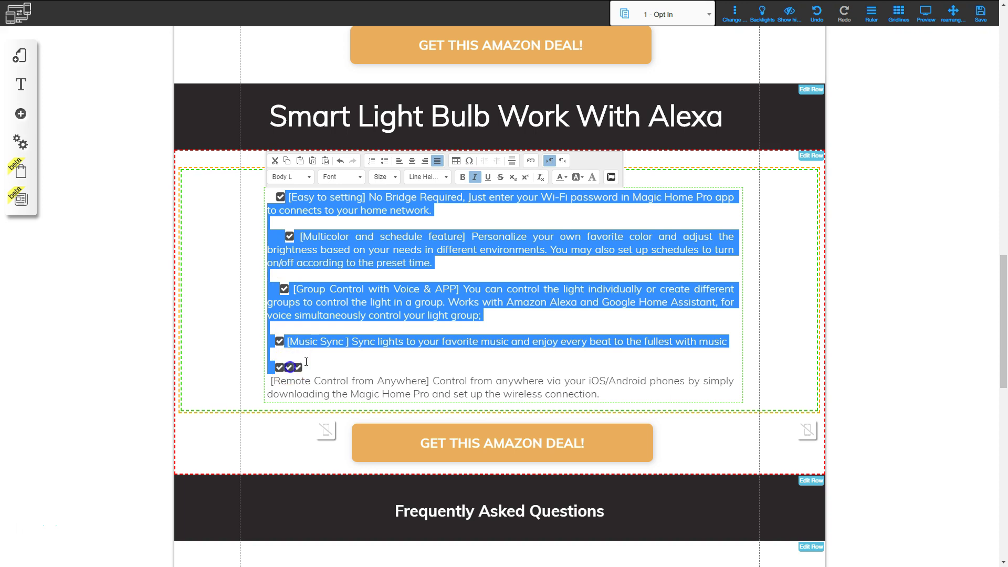
{"action": "left_click", "coordinate": [549, 289]}
{"action": "left_click", "coordinate": [820, 277]}
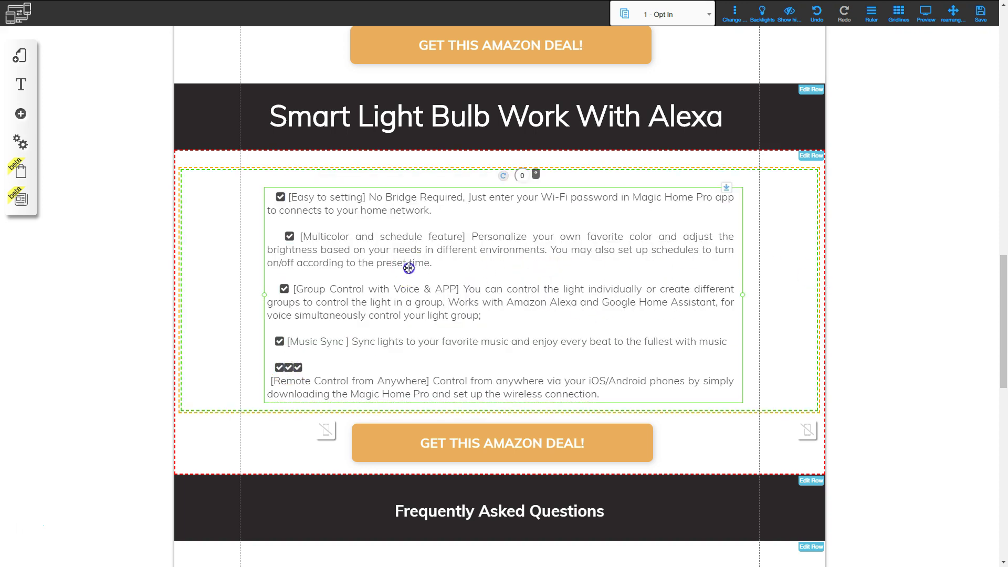
Step: Delete the surplus check marks and the line break so a single check mark sits directly before "[Remote Control from Anywhere]"
{"action": "double_click", "coordinate": [356, 249]}
{"action": "left_click", "coordinate": [294, 369]}
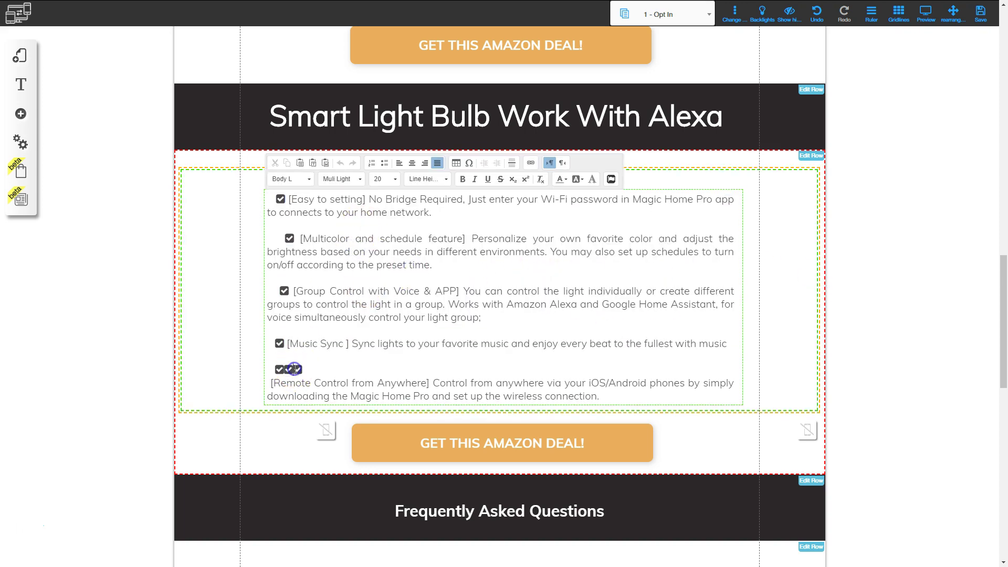
{"action": "left_click", "coordinate": [319, 335]}
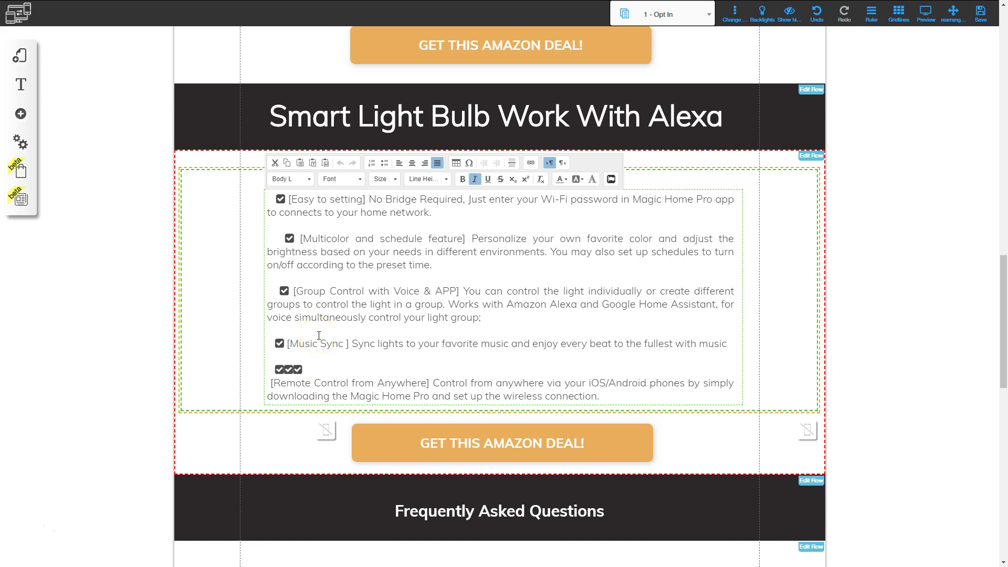
{"action": "key", "text": "BackSpace"}
{"action": "key", "text": "BackSpace"}
{"action": "key", "text": "Delete"}
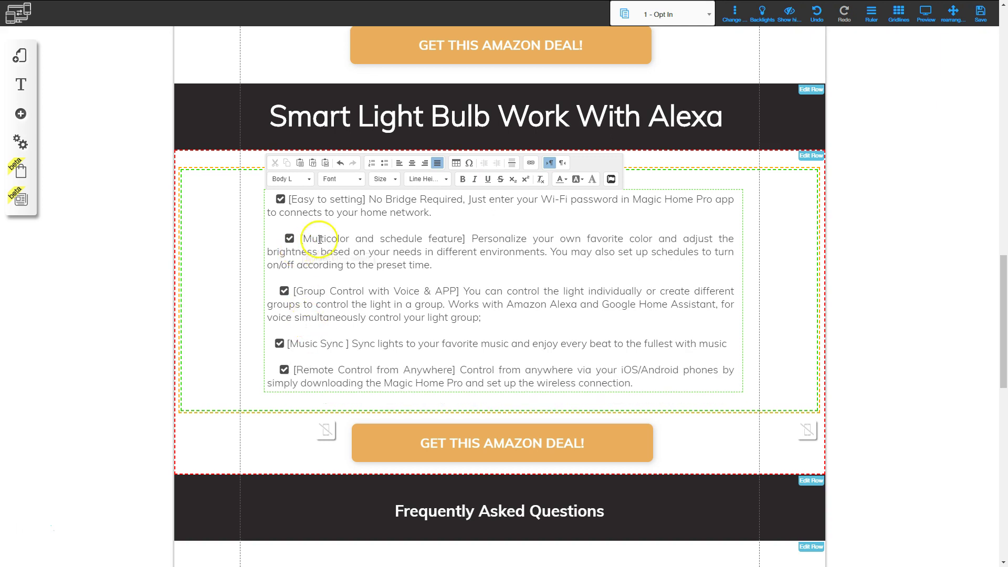
{"action": "left_click", "coordinate": [277, 199]}
{"action": "left_click", "coordinate": [287, 237]}
{"action": "key", "text": "ctrl+v"}
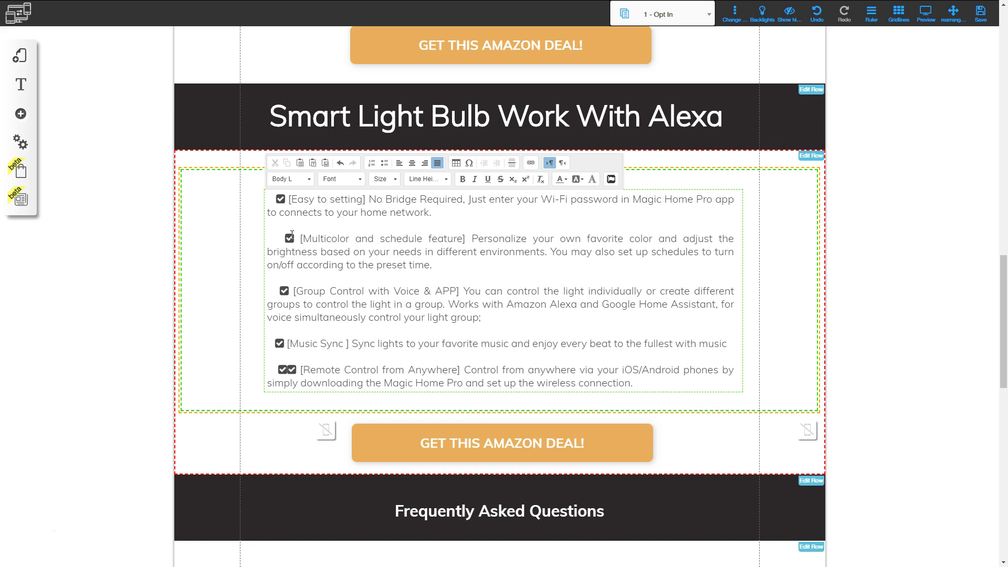
{"action": "left_click", "coordinate": [284, 368]}
{"action": "key", "text": "Delete"}
Step: Remove extra spaces before the check marks of the "[Multicolor and schedule feature]" and "[Group Control with Voice & APP]" items
{"action": "left_click", "coordinate": [266, 262]}
{"action": "left_click", "coordinate": [282, 198]}
{"action": "left_click", "coordinate": [296, 245]}
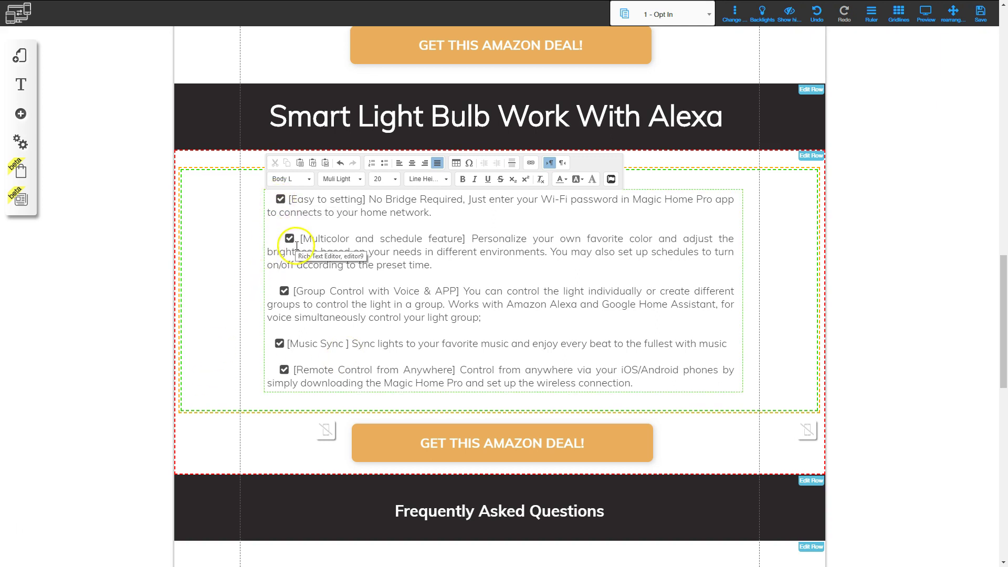
{"action": "double_click", "coordinate": [307, 252]}
{"action": "left_click", "coordinate": [283, 238]}
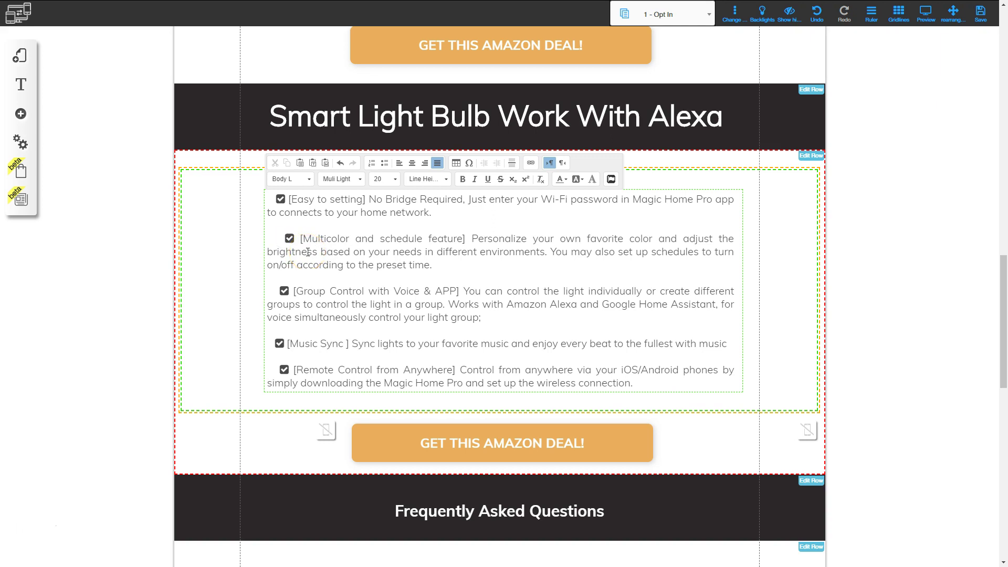
{"action": "key", "text": "BackSpace"}
{"action": "key", "text": "BackSpace"}
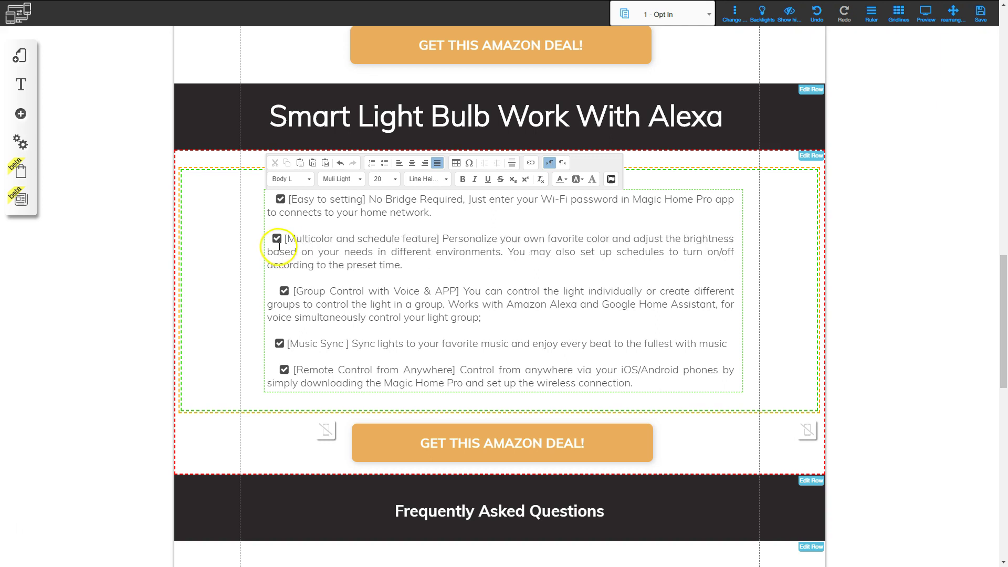
{"action": "left_click", "coordinate": [273, 290]}
{"action": "key", "text": "BackSpace"}
{"action": "key", "text": "BackSpace"}
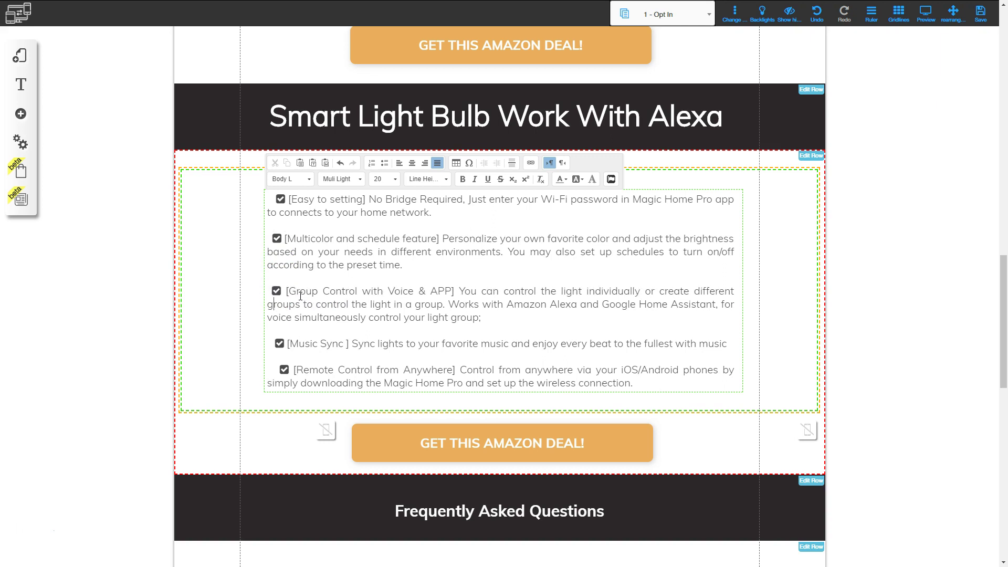
Step: Trim the extra leading spaces before the check marks of the Music Sync, Remote Control, Easy to setting and Multicolor items
{"action": "key", "text": "Down"}
{"action": "key", "text": "Down"}
{"action": "key", "text": "Down"}
{"action": "key", "text": "Down"}
{"action": "key", "text": "BackSpace"}
{"action": "key", "text": "Down"}
{"action": "key", "text": "BackSpace"}
{"action": "key", "text": "BackSpace"}
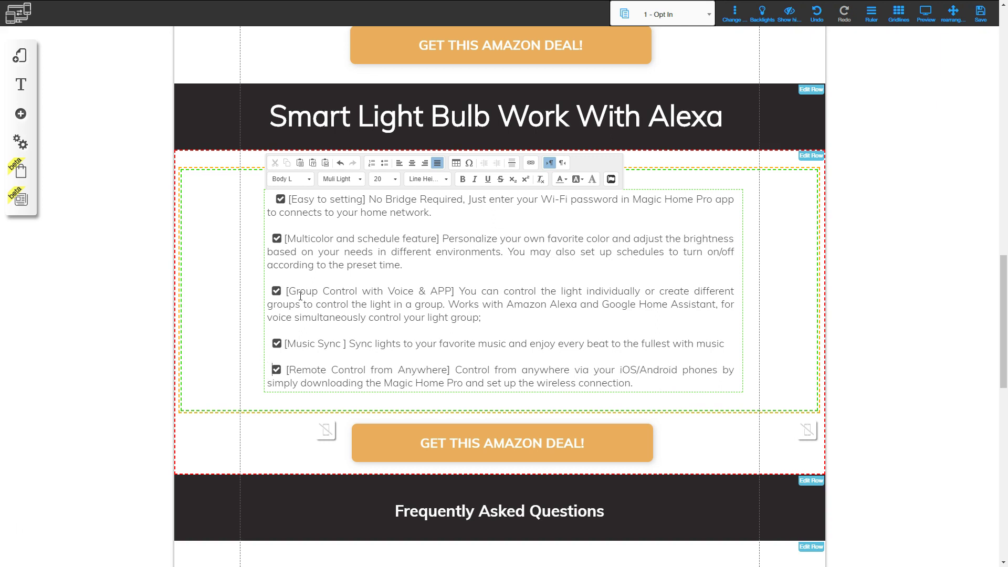
{"action": "left_click", "coordinate": [271, 199]}
{"action": "key", "text": "BackSpace"}
{"action": "key", "text": "BackSpace"}
{"action": "left_click", "coordinate": [270, 237]}
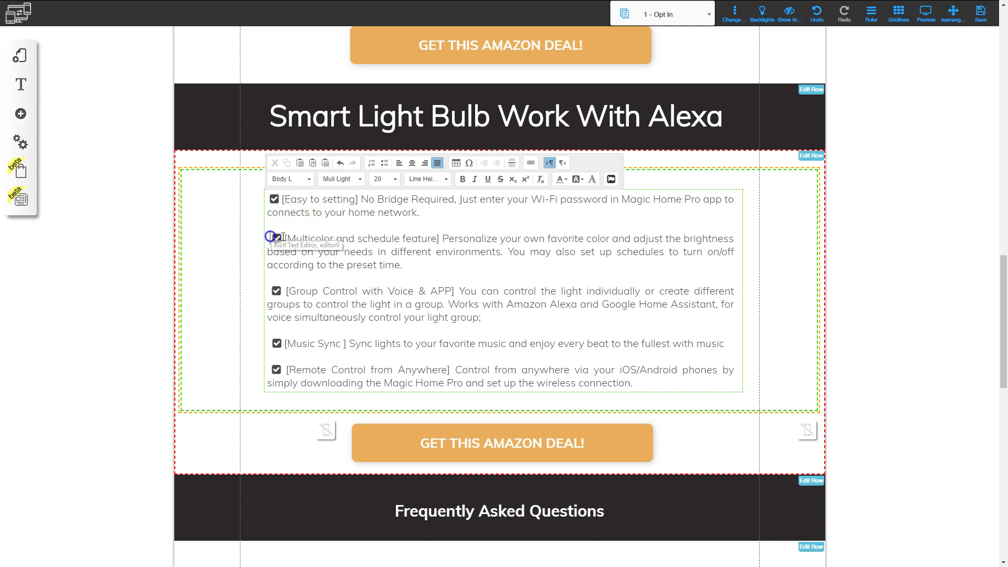
{"action": "key", "text": "BackSpace"}
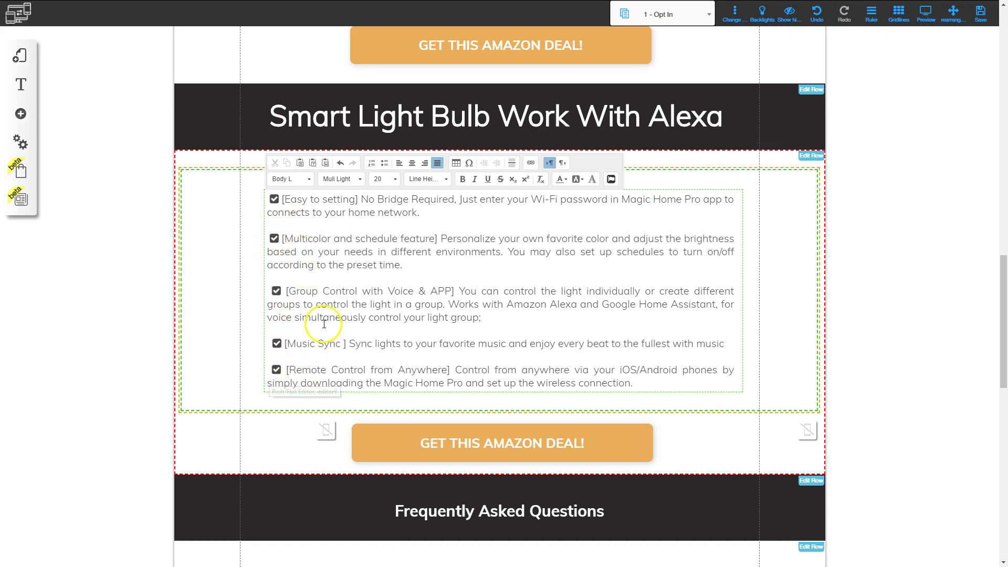
Step: Make the bracketed titles of all five features bold, from "[Easy to setting]" to "[Remote Control from Anywhere]"
{"action": "left_click_drag", "start_coordinate": [283, 199], "coordinate": [360, 199]}
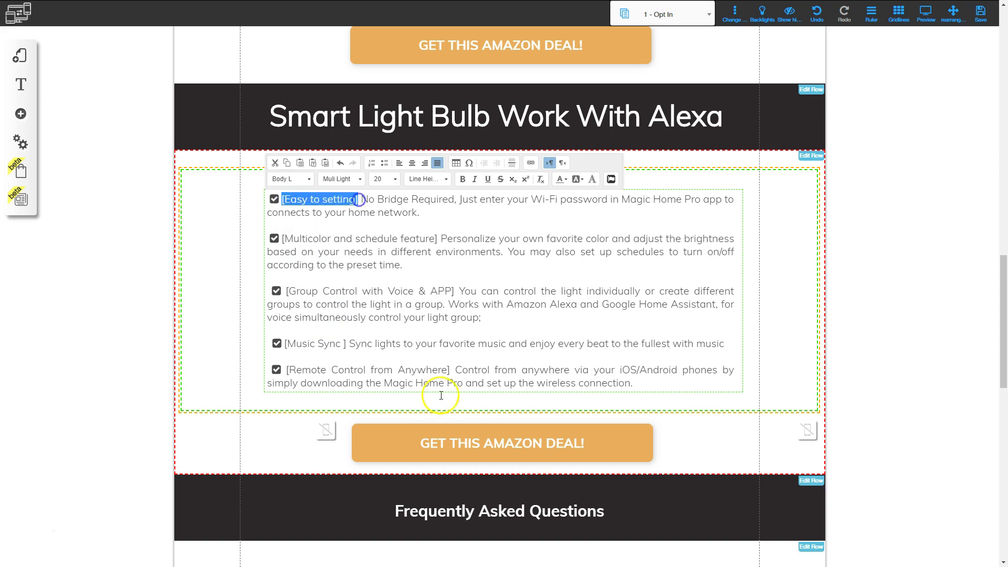
{"action": "key", "text": "ctrl+b"}
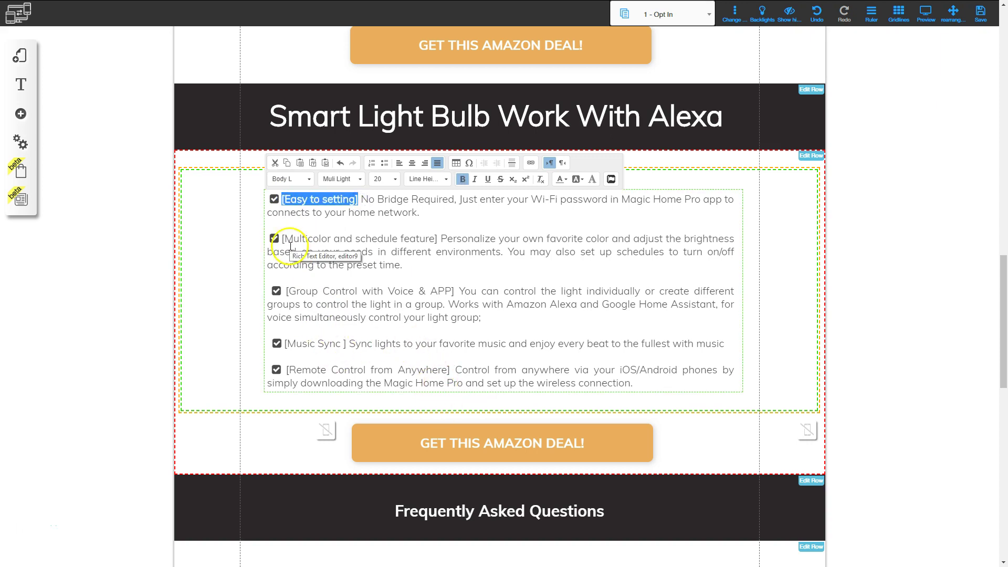
{"action": "left_click_drag", "start_coordinate": [283, 238], "coordinate": [439, 239]}
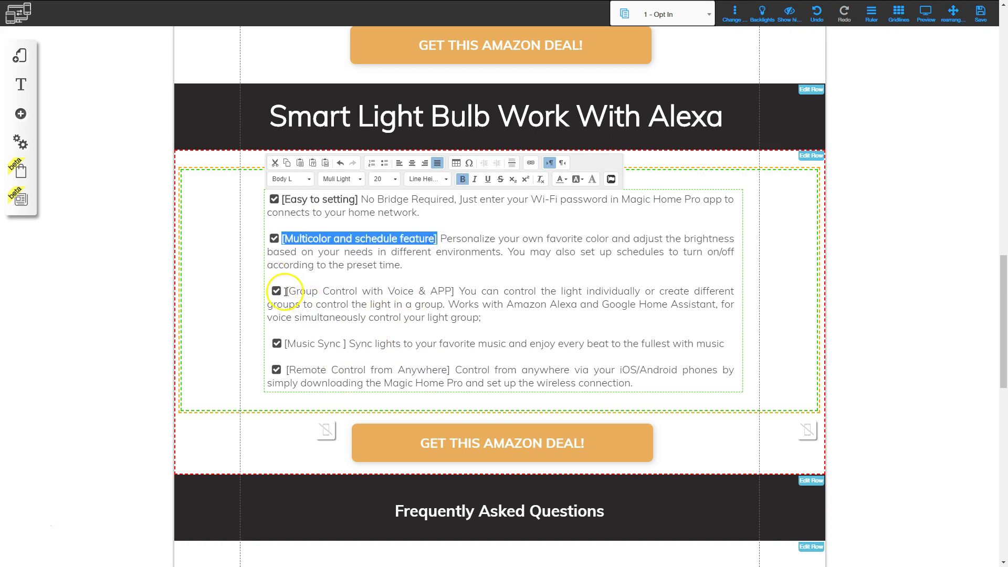
{"action": "left_click_drag", "start_coordinate": [286, 291], "coordinate": [455, 291]}
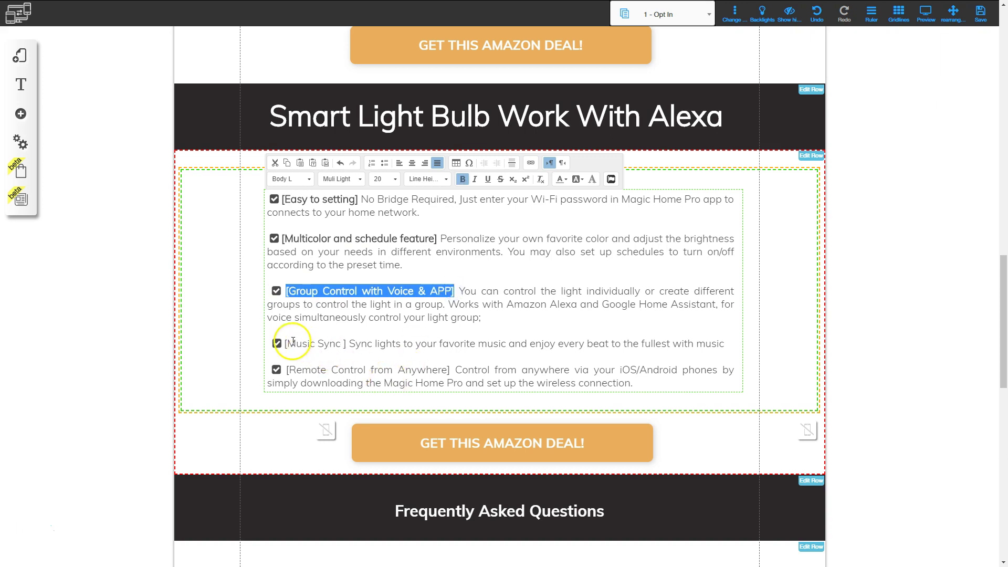
{"action": "left_click_drag", "start_coordinate": [285, 343], "coordinate": [338, 344]}
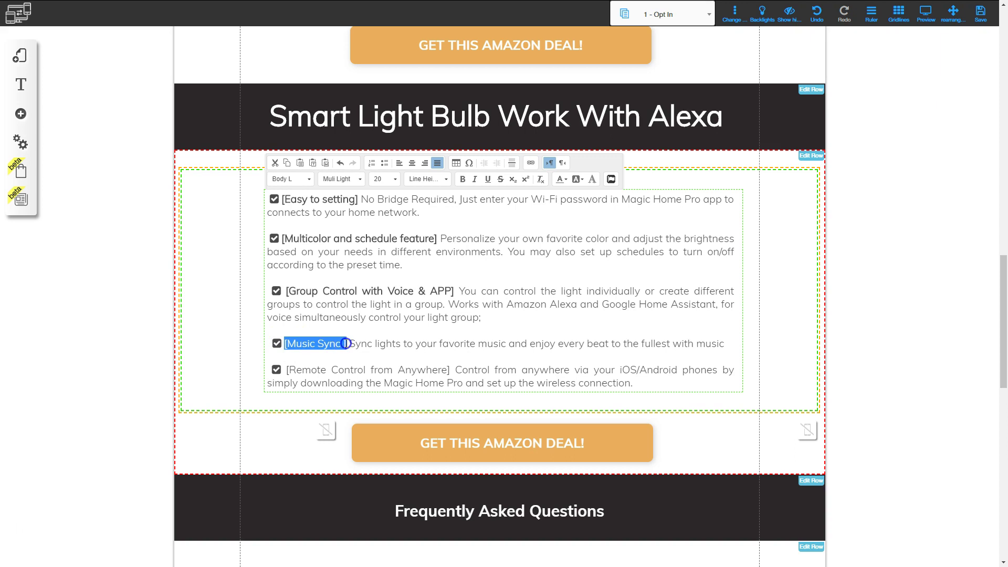
{"action": "key", "text": "ctrl+b"}
{"action": "left_click", "coordinate": [291, 370]}
{"action": "left_click_drag", "start_coordinate": [290, 370], "coordinate": [451, 369]}
{"action": "key", "text": "ctrl+b"}
{"action": "left_click_drag", "start_coordinate": [639, 370], "coordinate": [647, 370]}
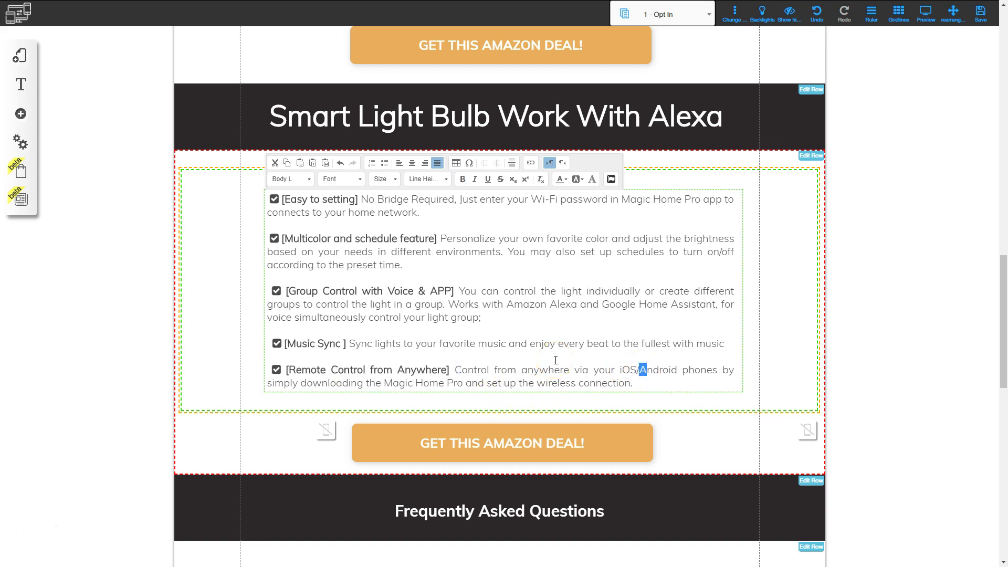
Step: Leave text editing and shorten the feature list's container slightly from its lower edge
{"action": "left_click", "coordinate": [444, 403]}
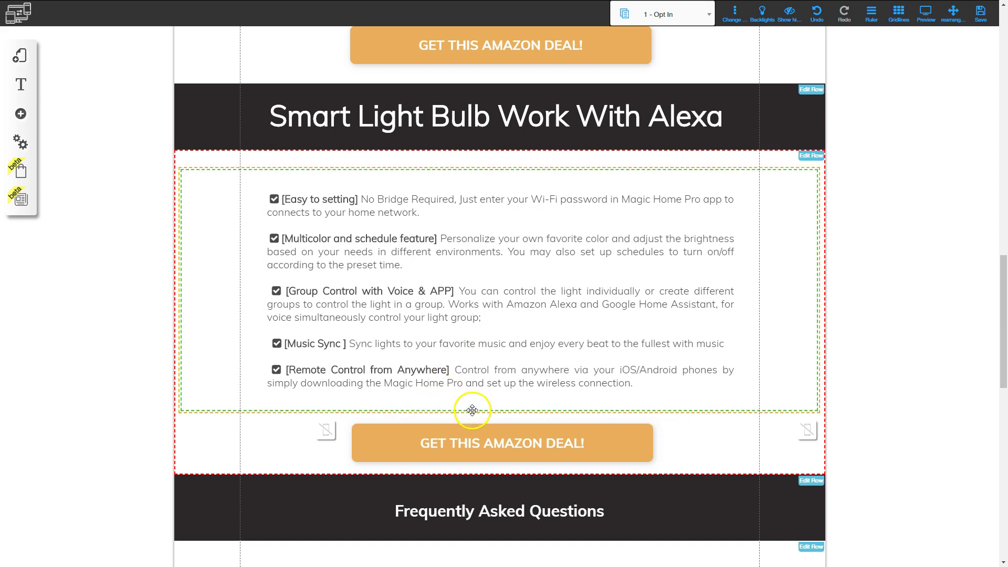
{"action": "left_click", "coordinate": [473, 405]}
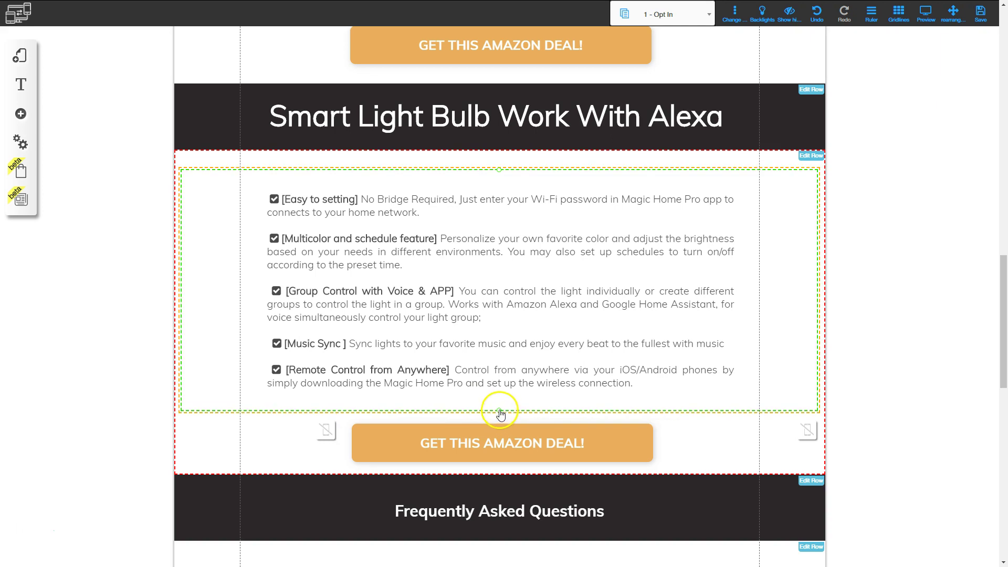
{"action": "left_click_drag", "start_coordinate": [499, 408], "coordinate": [499, 403]}
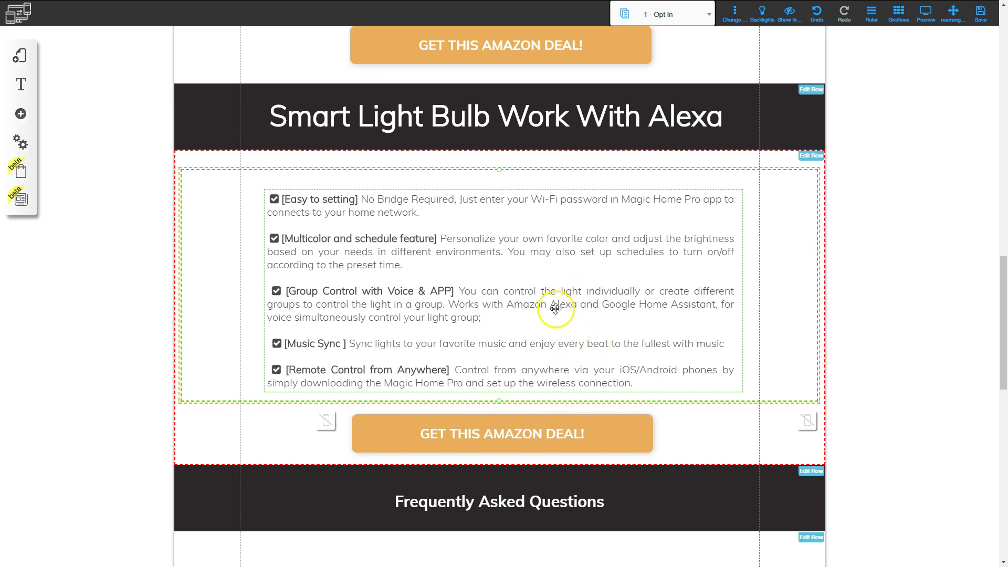
Step: Look through the template's Frequently Asked Questions section down to the shipping question
{"action": "scroll", "coordinate": [554, 327], "scroll_direction": "down", "scroll_amount": 3}
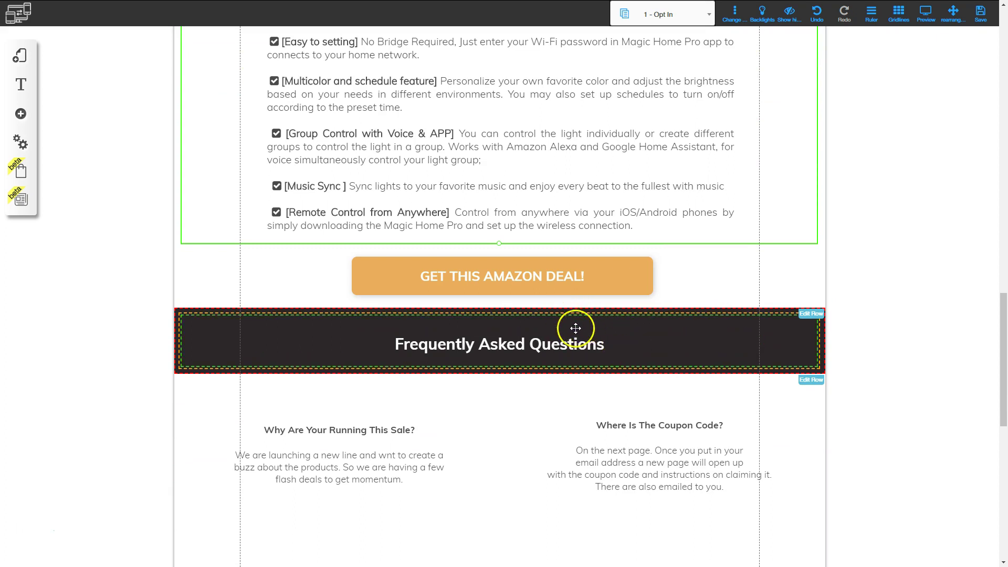
{"action": "scroll", "coordinate": [525, 367], "scroll_direction": "down", "scroll_amount": 4}
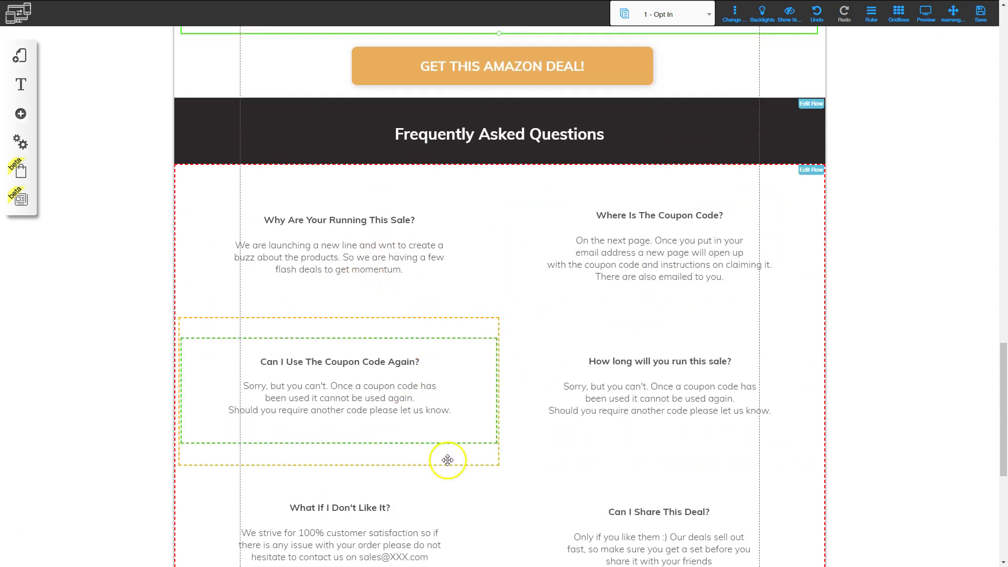
{"action": "scroll", "coordinate": [579, 453], "scroll_direction": "down", "scroll_amount": 2}
{"action": "scroll", "coordinate": [528, 457], "scroll_direction": "down", "scroll_amount": 2}
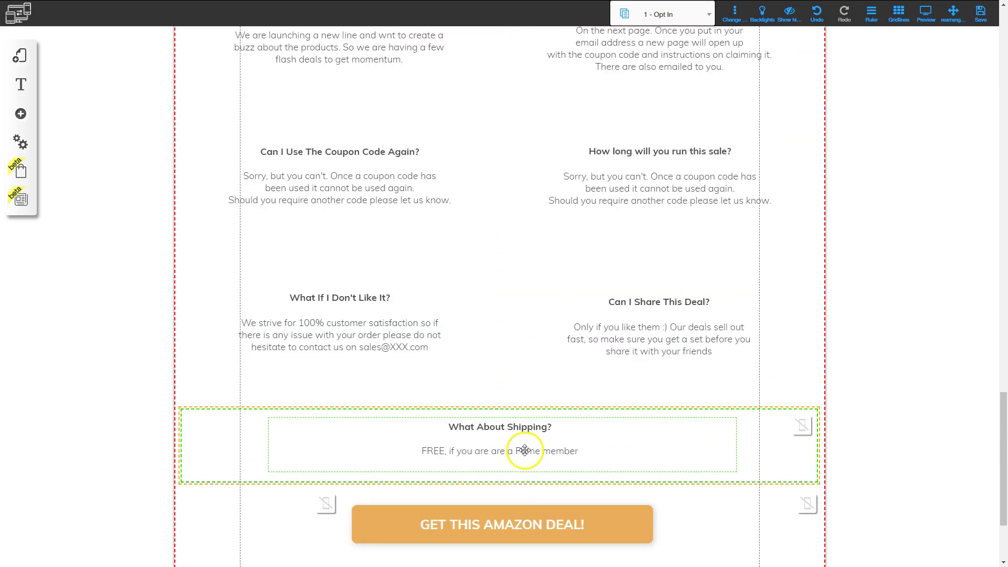
{"action": "scroll", "coordinate": [522, 448], "scroll_direction": "up", "scroll_amount": 6}
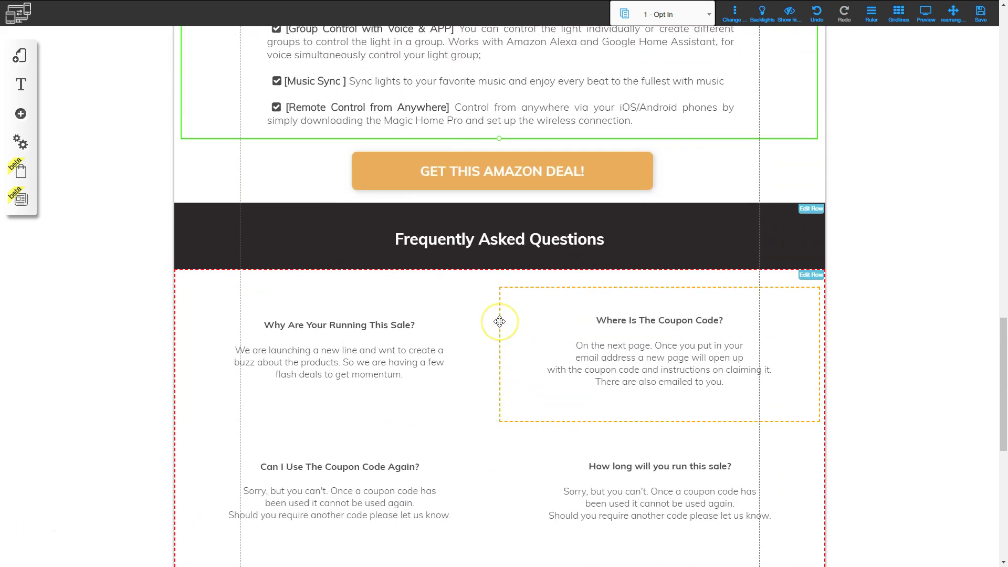
{"action": "left_click", "coordinate": [500, 322]}
{"action": "left_click_drag", "start_coordinate": [501, 324], "coordinate": [499, 304]}
Step: Copy the question "Is it just a decorative light?" from the Notepad notes and paste it over the "Why Are Your Running This Sale?" heading
{"action": "key", "text": "alt+Tab"}
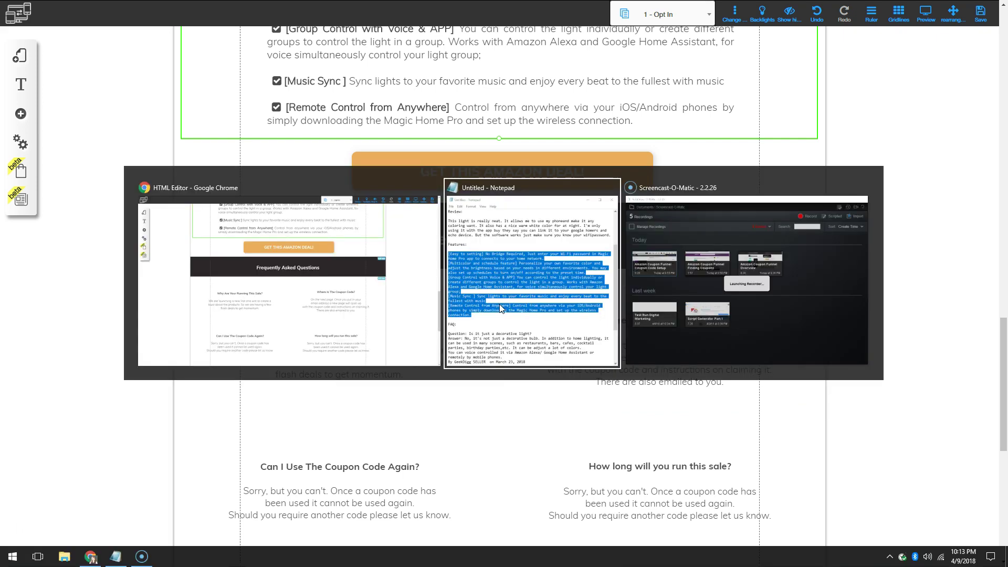
{"action": "left_click", "coordinate": [730, 186]}
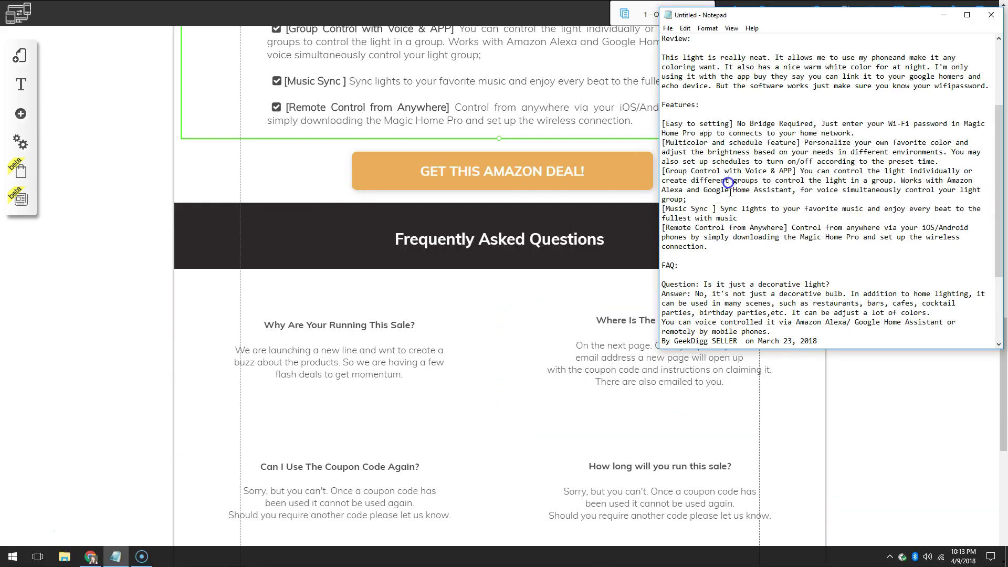
{"action": "scroll", "coordinate": [727, 231], "scroll_direction": "down", "scroll_amount": 4}
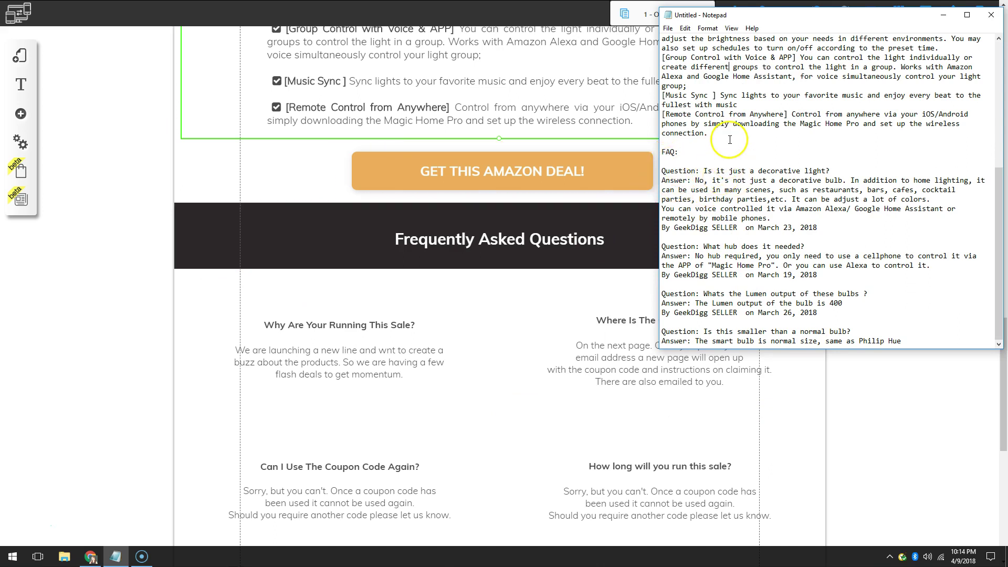
{"action": "left_click_drag", "start_coordinate": [704, 170], "coordinate": [835, 171]}
{"action": "key", "text": "ctrl+c"}
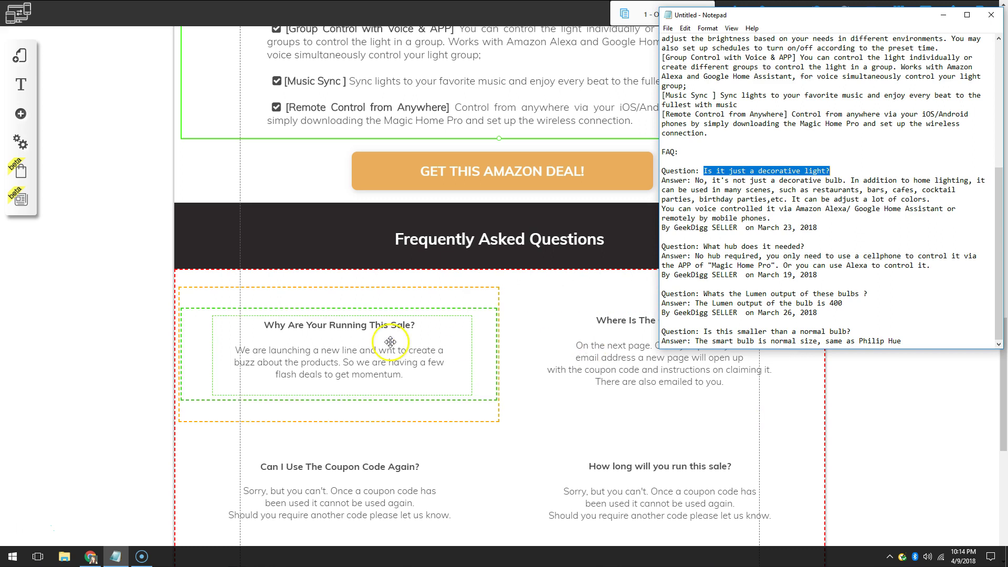
{"action": "left_click", "coordinate": [267, 322]}
{"action": "left_click", "coordinate": [268, 325]}
{"action": "left_click_drag", "start_coordinate": [268, 325], "coordinate": [408, 329]}
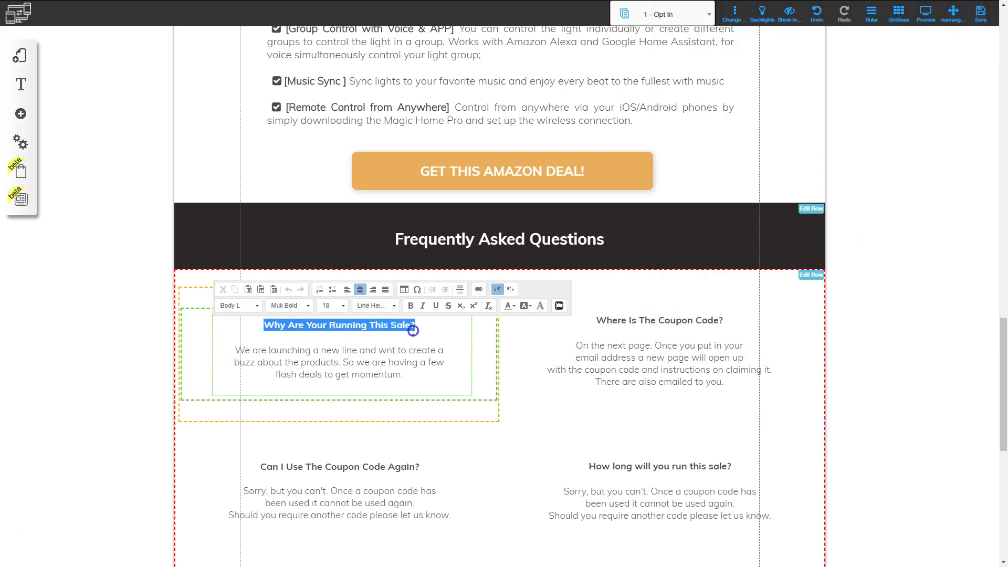
{"action": "key", "text": "ctrl+v"}
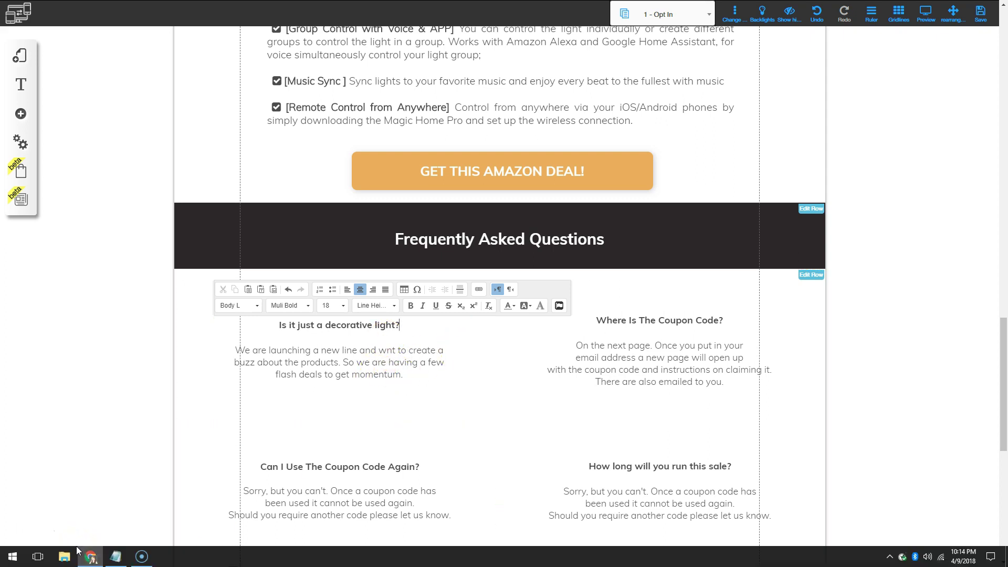
Step: Copy the decorative-light answer from Notepad, paste it over the placeholder answer below that question, and leave text editing
{"action": "left_click", "coordinate": [116, 556]}
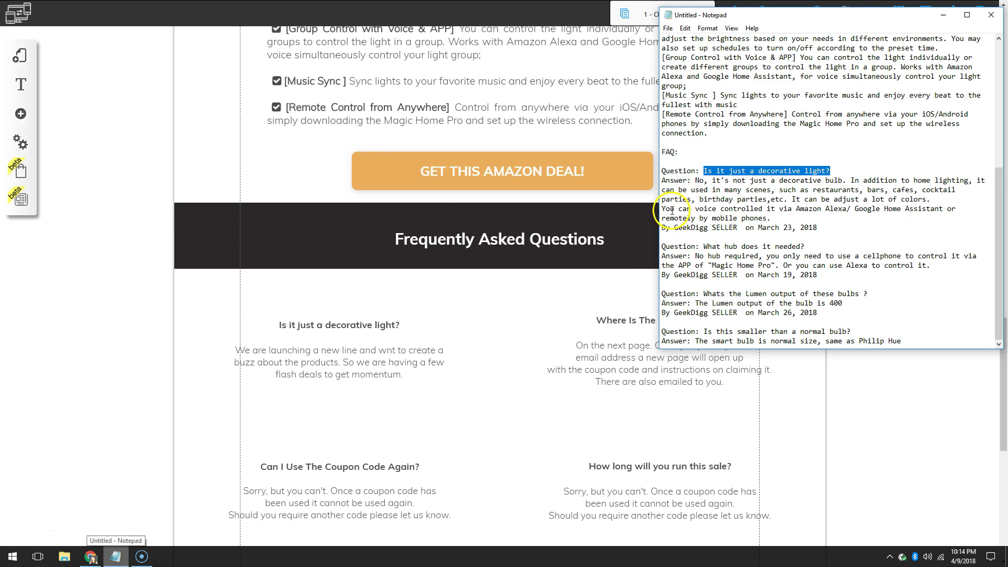
{"action": "double_click", "coordinate": [706, 182]}
{"action": "left_click_drag", "start_coordinate": [707, 184], "coordinate": [773, 215]}
{"action": "key", "text": "ctrl+c"}
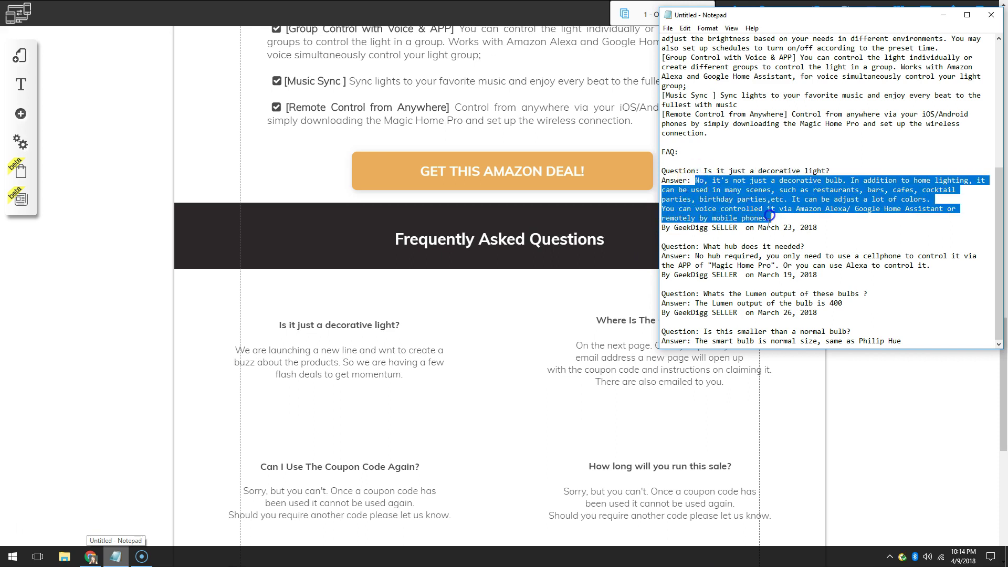
{"action": "left_click", "coordinate": [369, 365]}
{"action": "triple_click", "coordinate": [333, 350]}
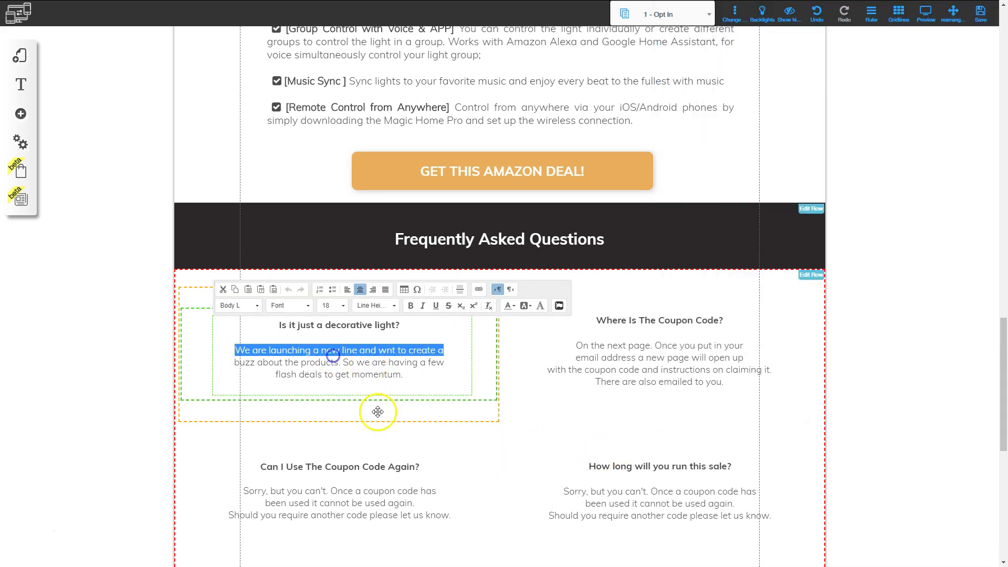
{"action": "left_click", "coordinate": [360, 374]}
{"action": "left_click_drag", "start_coordinate": [410, 379], "coordinate": [255, 356]}
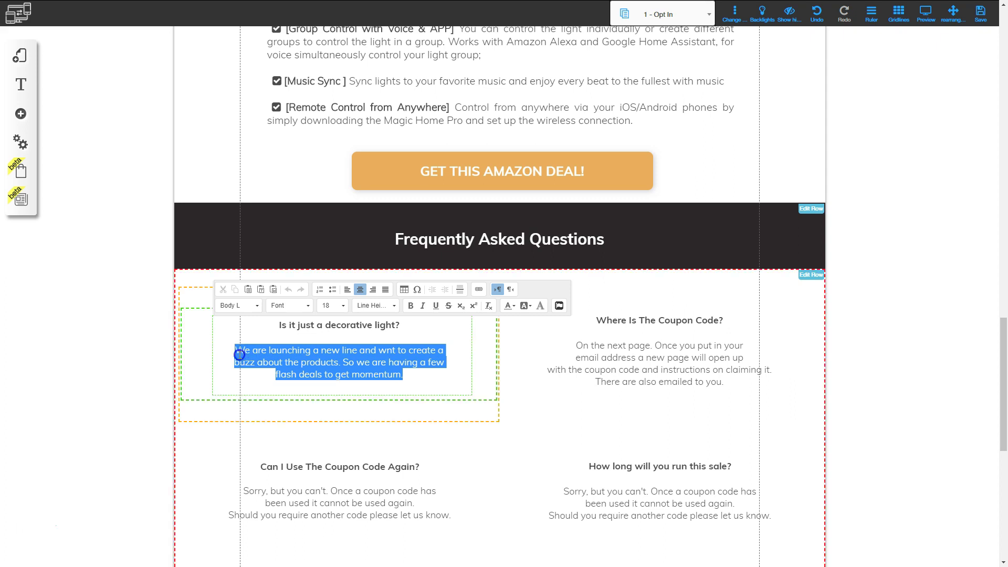
{"action": "key", "text": "ctrl+v"}
{"action": "left_click_drag", "start_coordinate": [443, 396], "coordinate": [480, 382]}
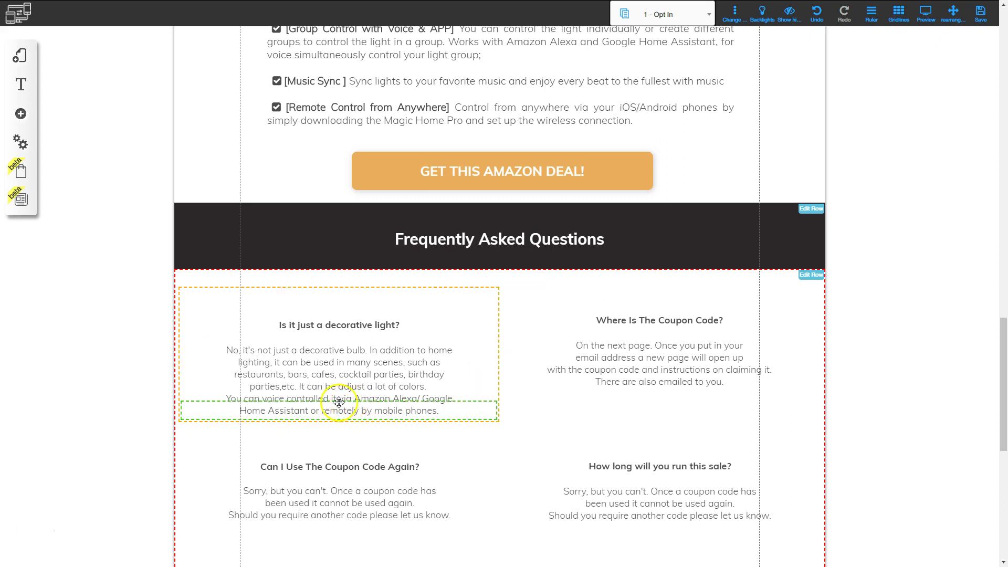
Step: Leave text editing and shorten the empty spacer below the decorative-light answer to a thin strip
{"action": "left_click", "coordinate": [191, 377]}
{"action": "left_click_drag", "start_coordinate": [336, 402], "coordinate": [341, 424]}
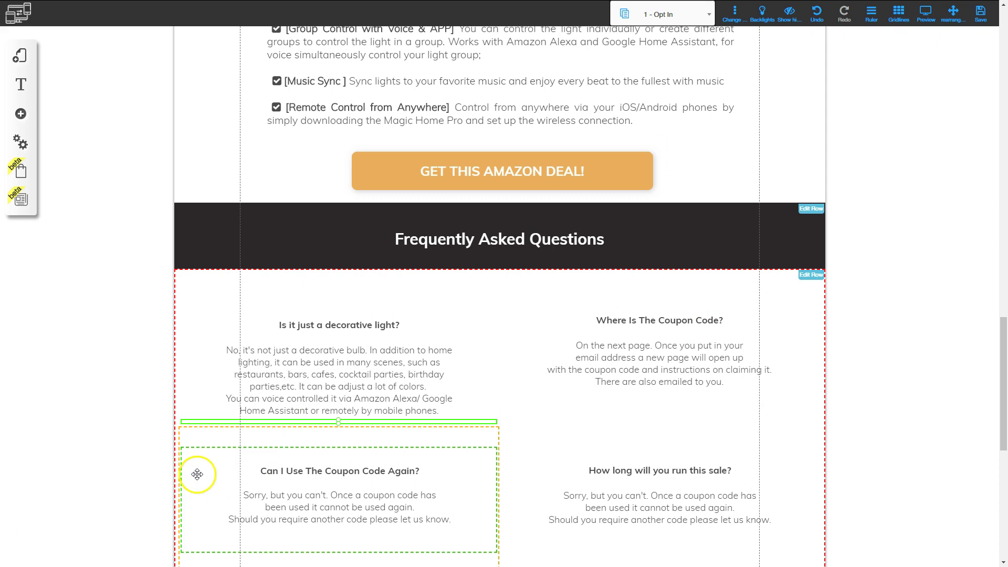
Step: Copy the question "What hub does it needed?" from the Notepad notes and paste it over the "Where Is The Coupon Code?" heading
{"action": "key", "text": "alt+Tab"}
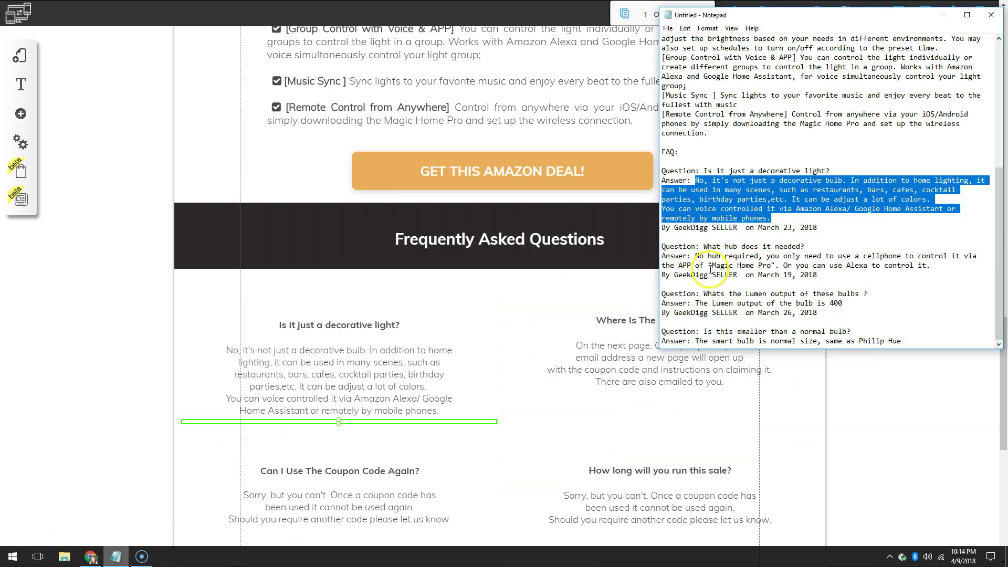
{"action": "left_click", "coordinate": [750, 238]}
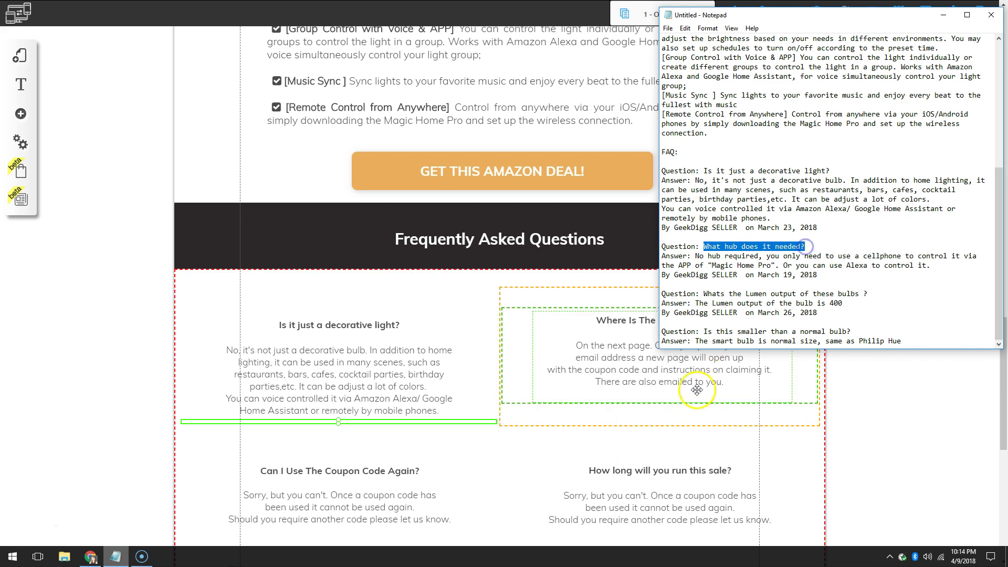
{"action": "key", "text": "alt+Tab"}
{"action": "left_click", "coordinate": [624, 347]}
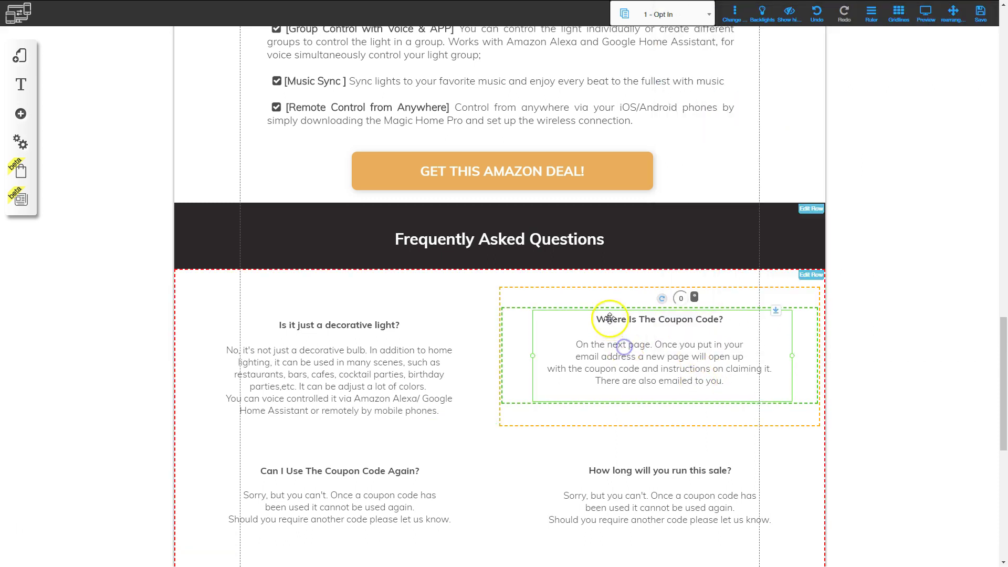
{"action": "left_click", "coordinate": [609, 318]}
{"action": "left_click_drag", "start_coordinate": [597, 319], "coordinate": [719, 320]}
{"action": "type", "text": "What hub does it needed?"}
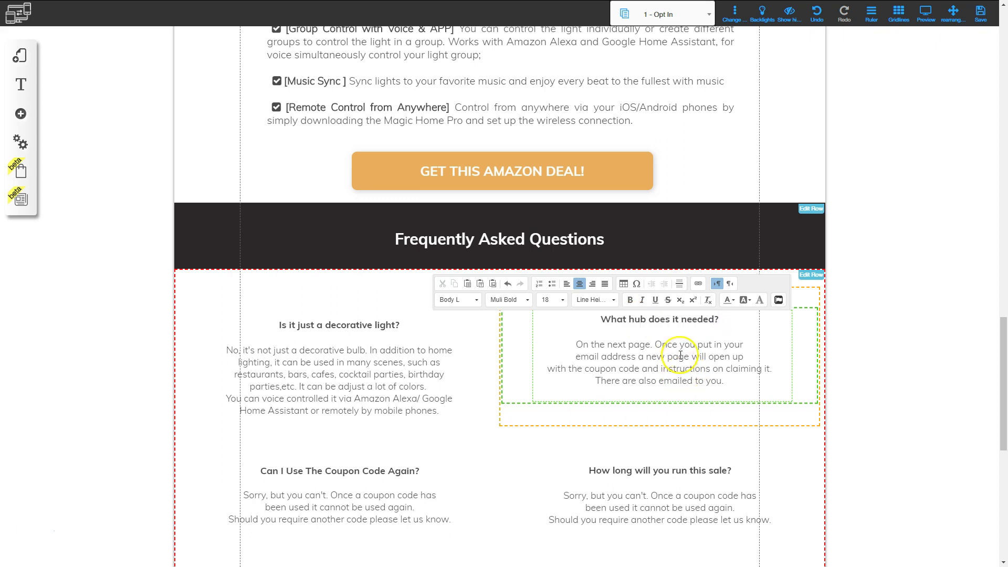
Step: Copy the "No hub required" answer from Notepad and paste it over the placeholder answer below the hub question
{"action": "key", "text": "alt+Tab"}
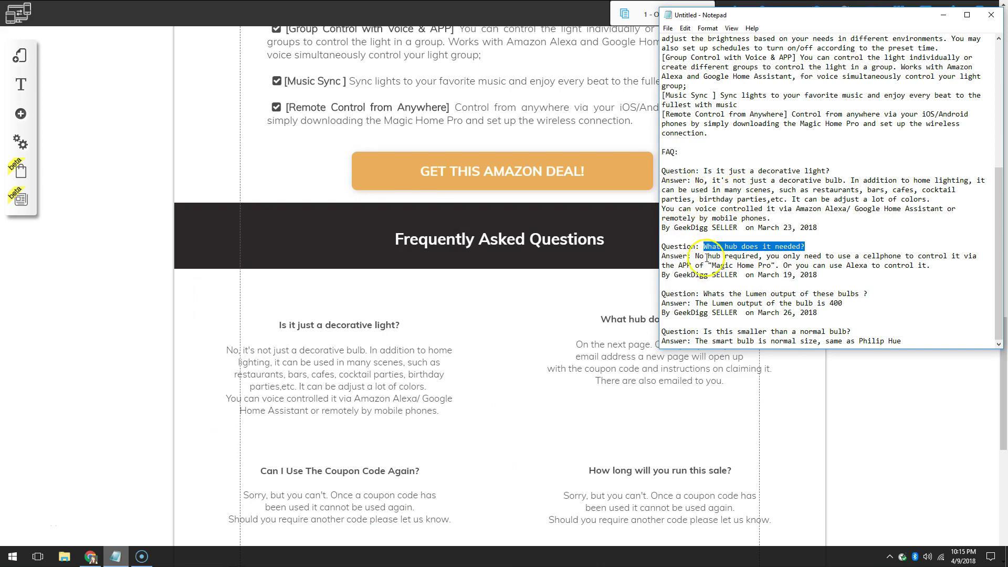
{"action": "left_click_drag", "start_coordinate": [695, 256], "coordinate": [925, 265]}
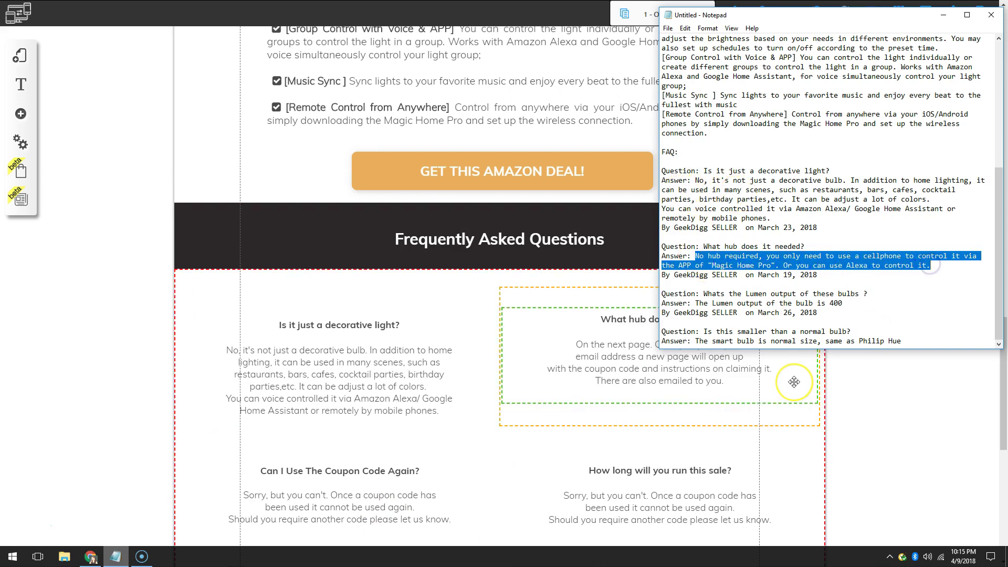
{"action": "left_click", "coordinate": [602, 355]}
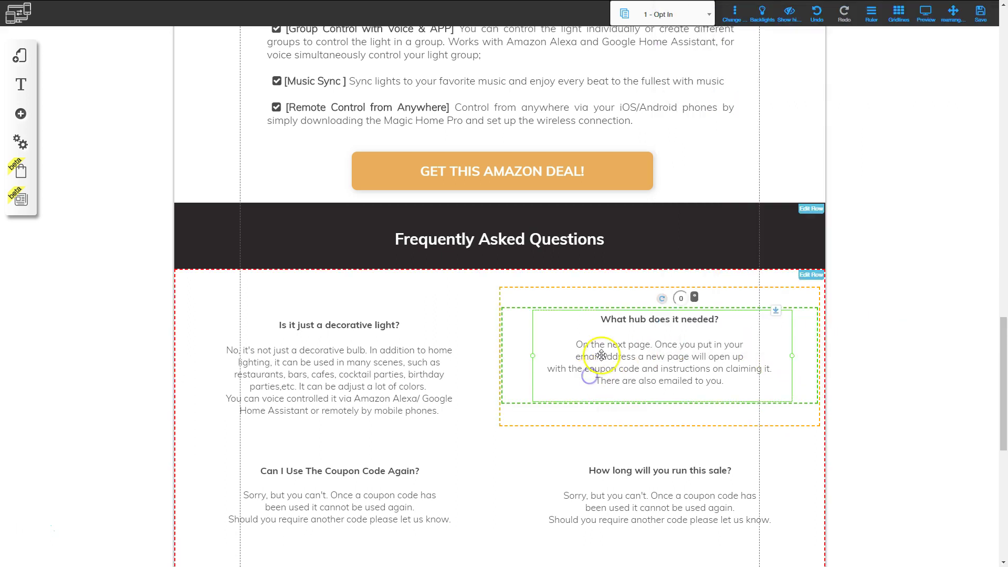
{"action": "left_click_drag", "start_coordinate": [577, 345], "coordinate": [723, 377]}
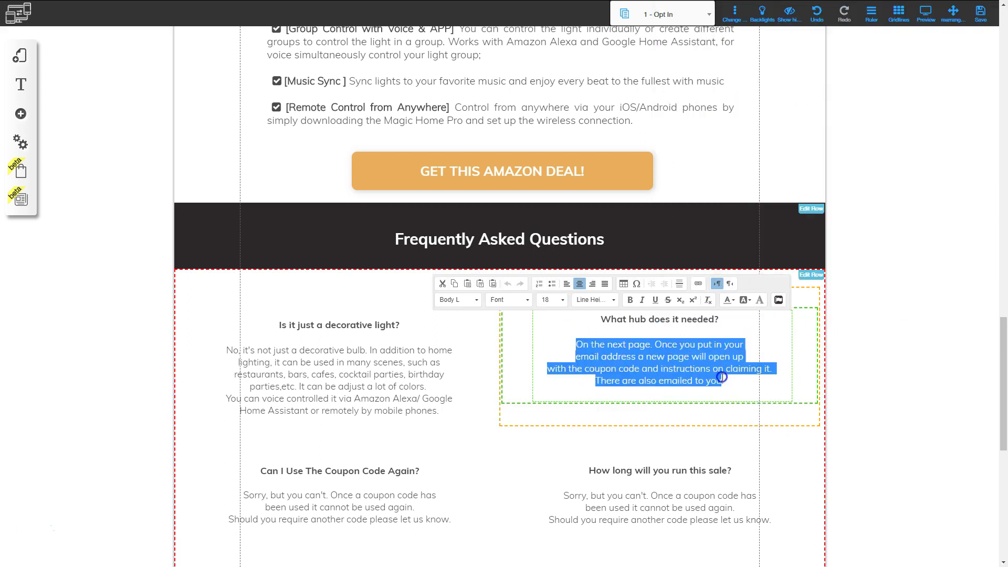
{"action": "type", "text": "No hub required, you only need to use a cellphone to control it via the APP of \"Magic Home Pro\". Or you can use Alexa to control it."}
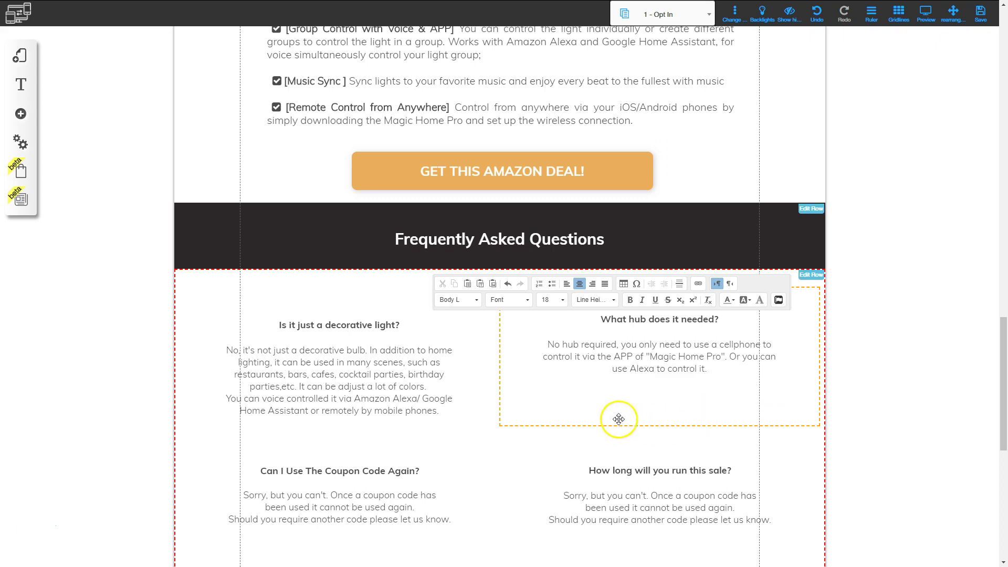
Step: Replace the "Can I Use The Coupon Code Again?" heading with Notepad's lumen question, removing the extra space to read "Whats the Lumen output of these bulbs?"
{"action": "scroll", "coordinate": [461, 362], "scroll_direction": "down", "scroll_amount": 4}
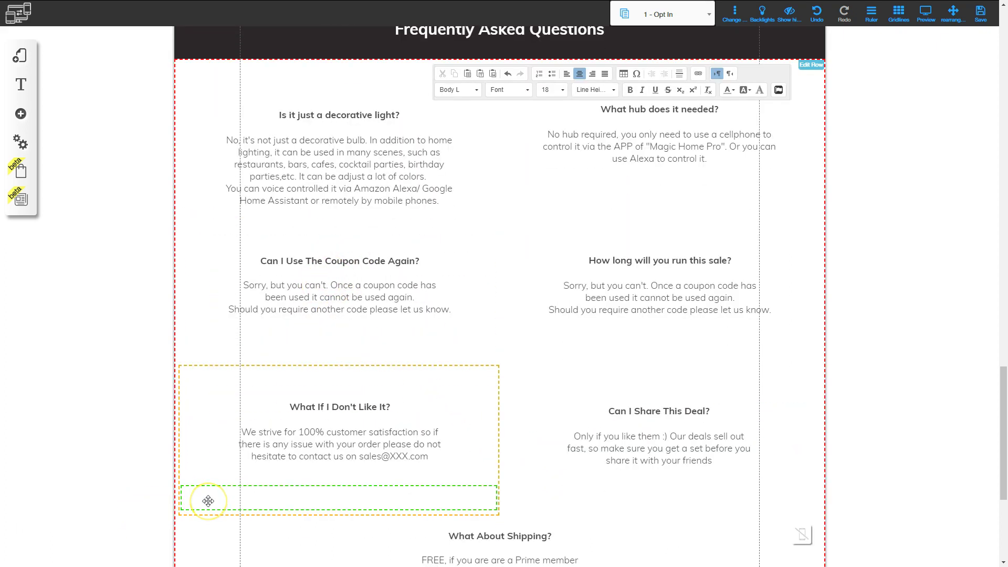
{"action": "key", "text": "alt+Tab"}
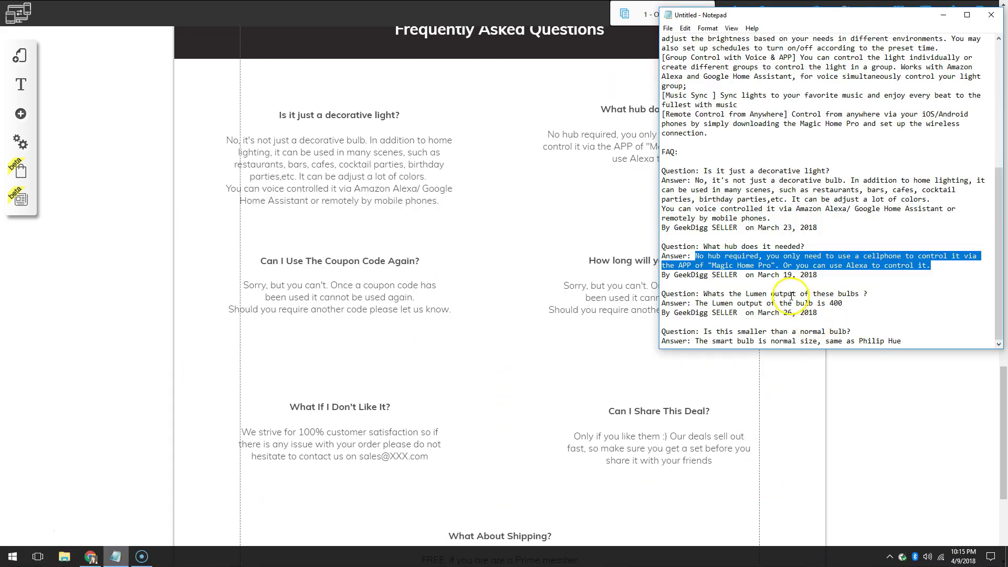
{"action": "left_click_drag", "start_coordinate": [704, 294], "coordinate": [779, 296]}
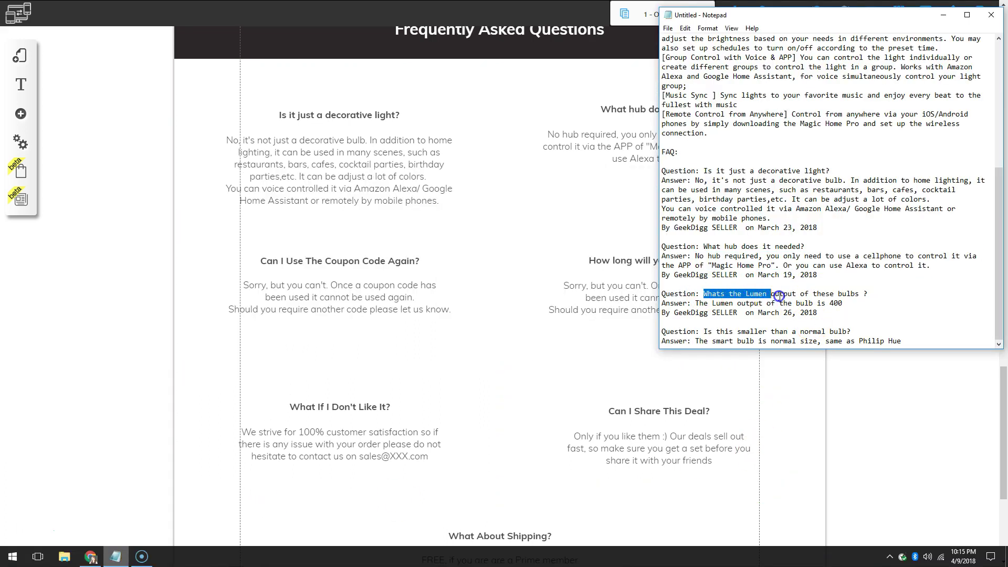
{"action": "left_click_drag", "start_coordinate": [866, 293], "coordinate": [868, 293]}
{"action": "key", "text": "ctrl+c"}
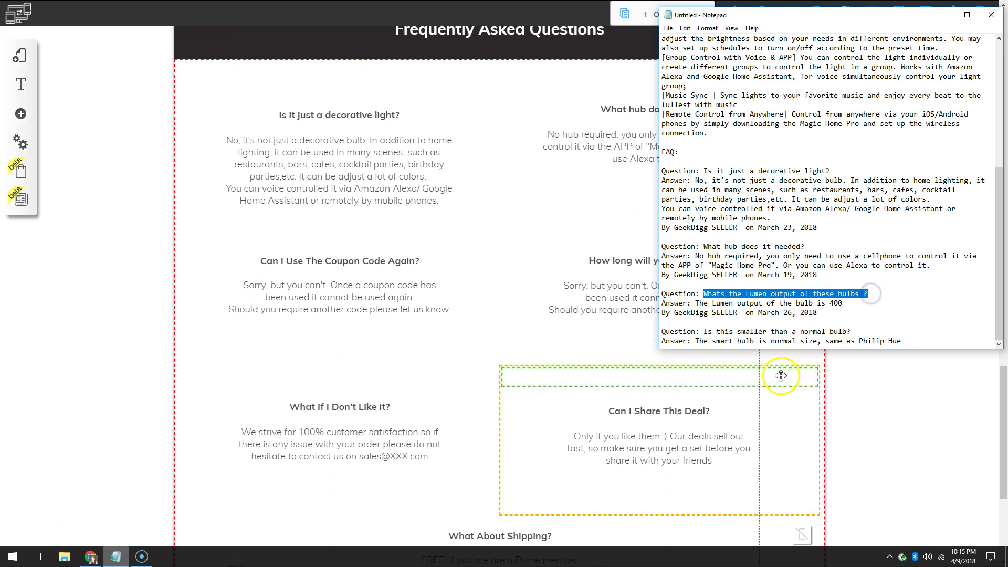
{"action": "left_click", "coordinate": [339, 261]}
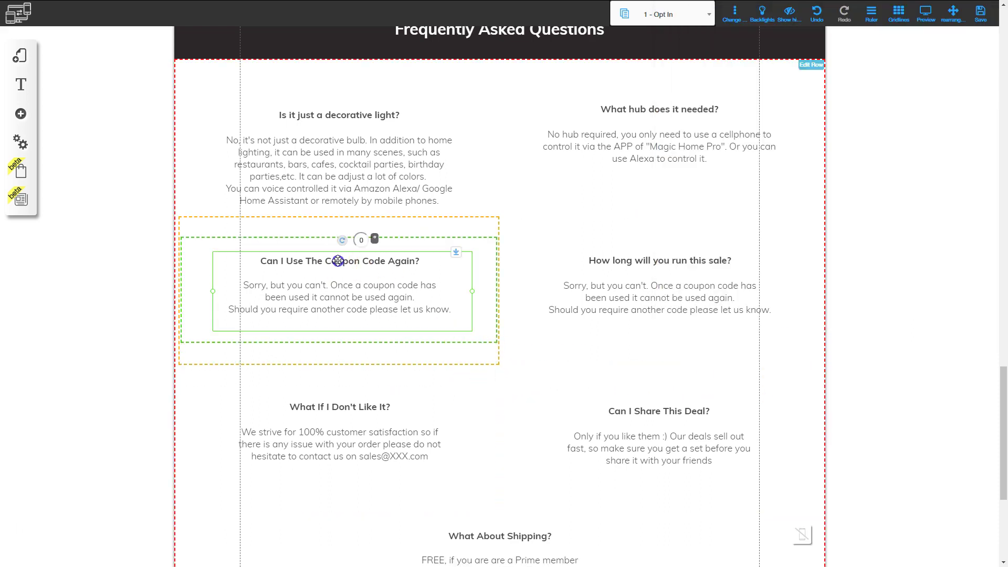
{"action": "left_click_drag", "start_coordinate": [261, 261], "coordinate": [375, 260]}
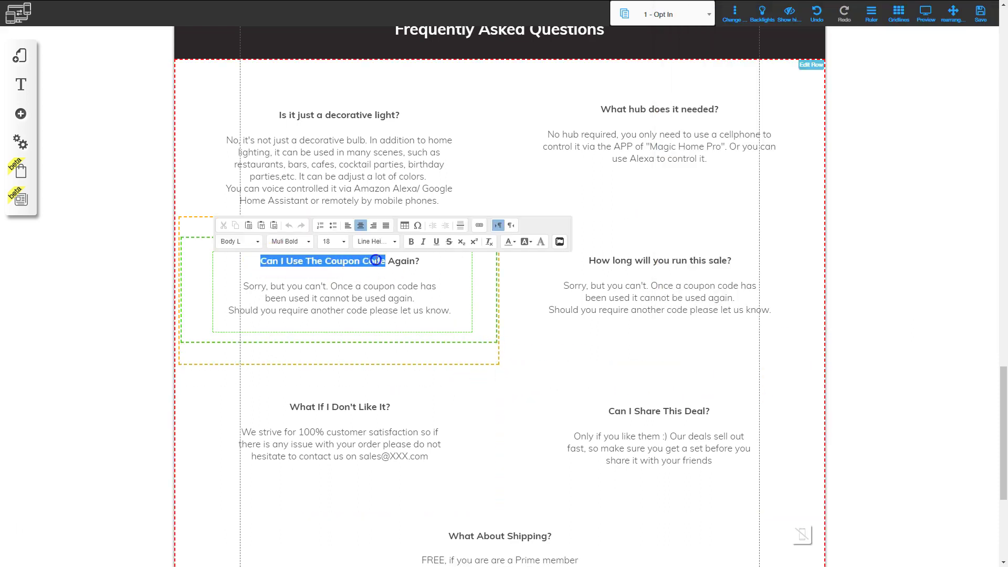
{"action": "key", "text": "ctrl+v"}
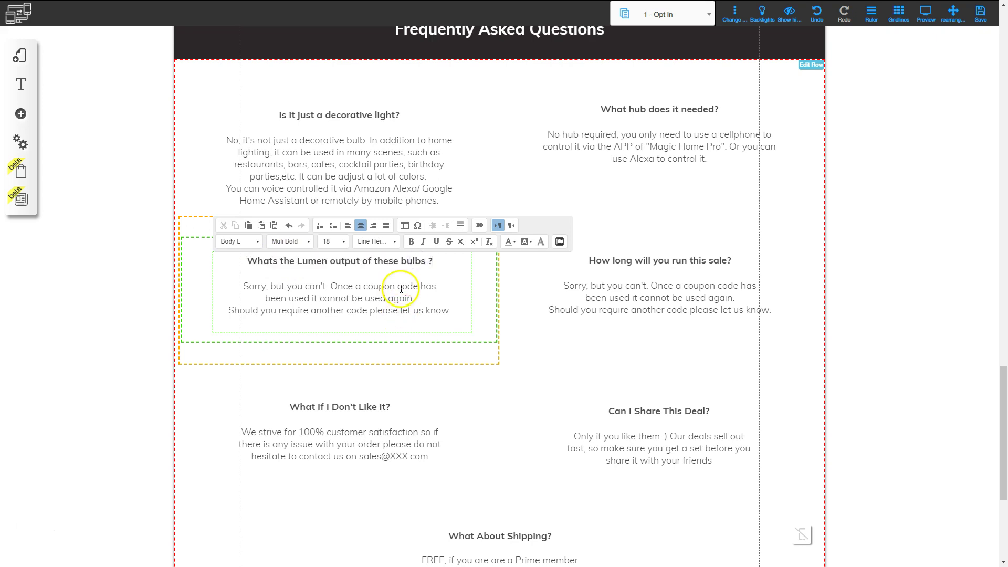
{"action": "left_click", "coordinate": [427, 261]}
{"action": "key", "text": "BackSpace"}
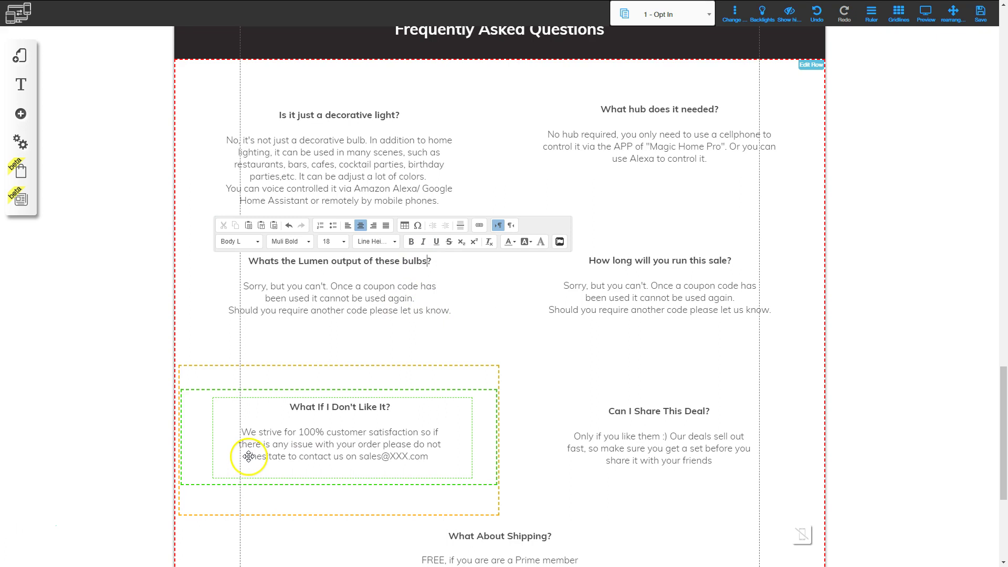
Step: Copy "The Lumen output of the bulb is 400" from Notepad and paste it over the placeholder answer below the lumen question
{"action": "key", "text": "alt+Tab"}
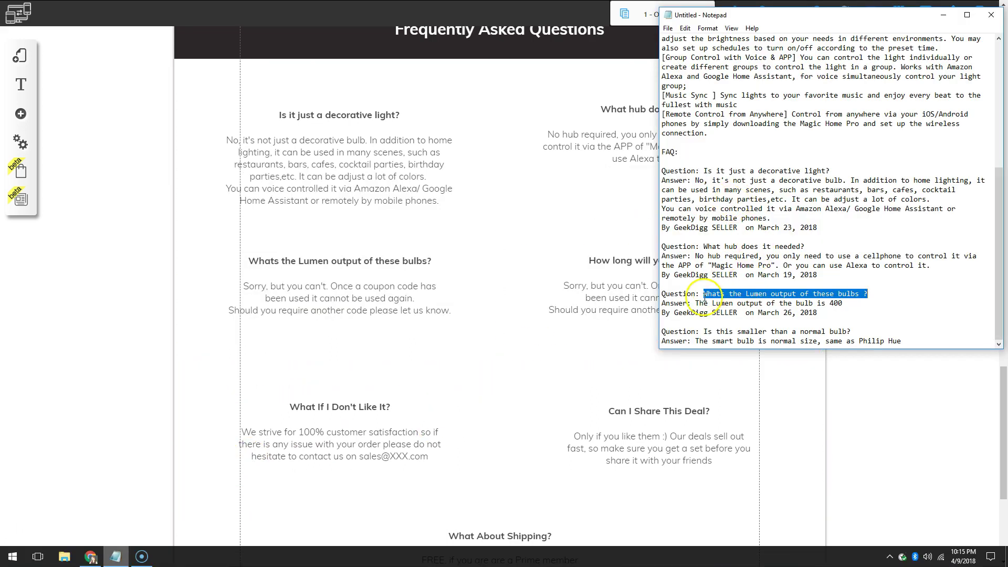
{"action": "left_click_drag", "start_coordinate": [697, 303], "coordinate": [815, 303]}
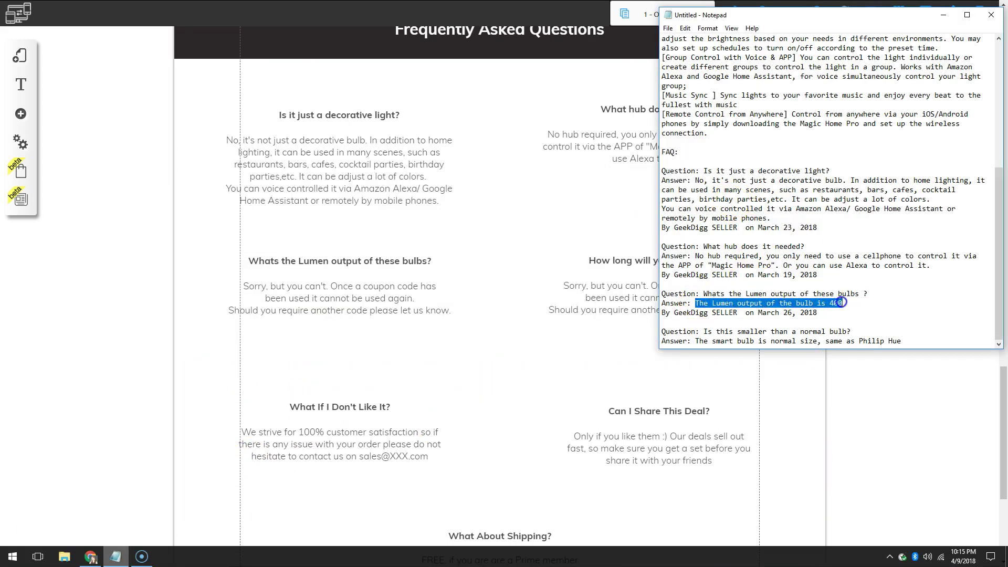
{"action": "left_click", "coordinate": [372, 298]}
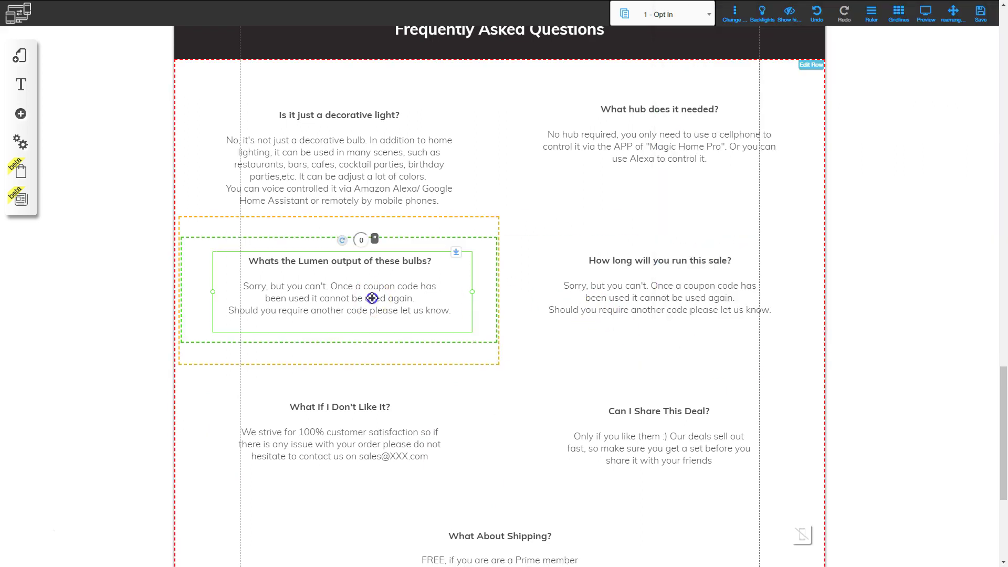
{"action": "left_click_drag", "start_coordinate": [253, 287], "coordinate": [423, 310]}
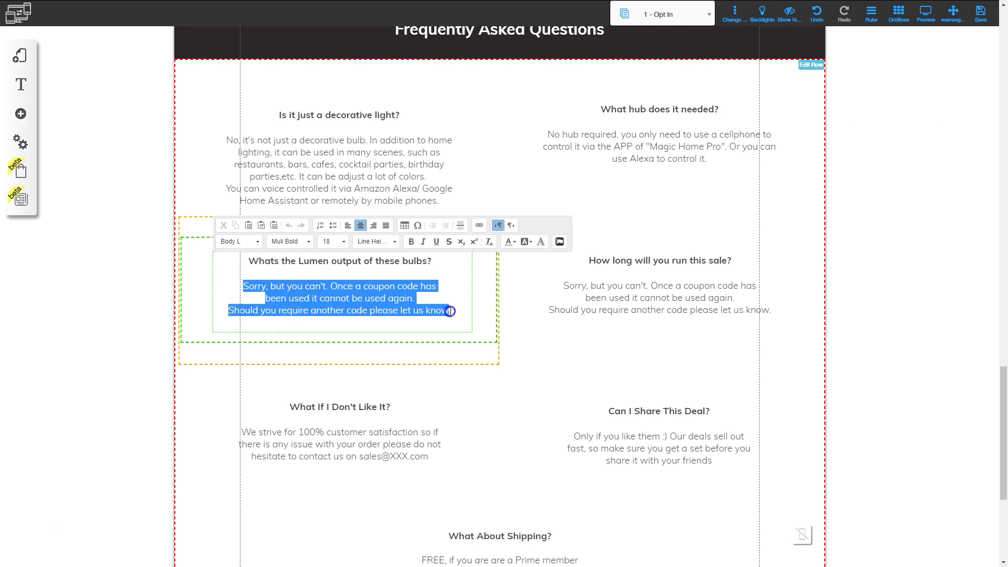
{"action": "type", "text": "The Lumen output of the bulb is 400"}
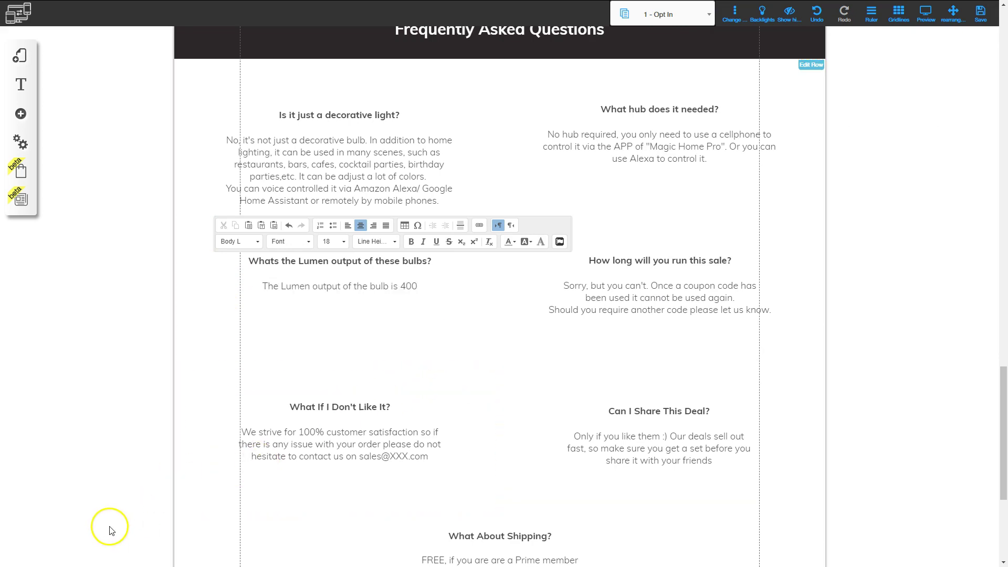
Step: Copy the question "Is this smaller than a normal bulb?" from Notepad and paste it over the "How long will you run this sale?" heading
{"action": "left_click", "coordinate": [115, 556]}
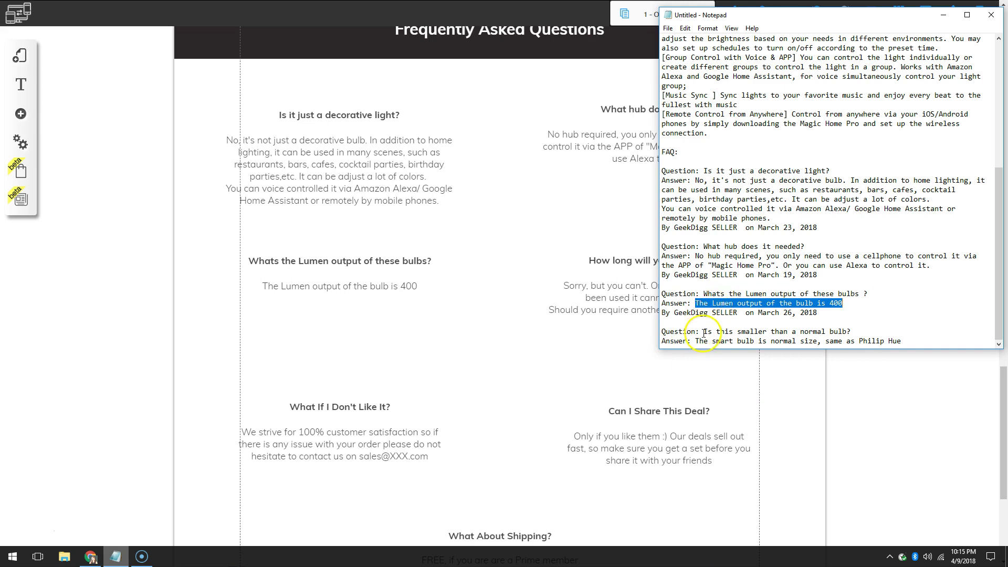
{"action": "left_click_drag", "start_coordinate": [704, 332], "coordinate": [785, 330]}
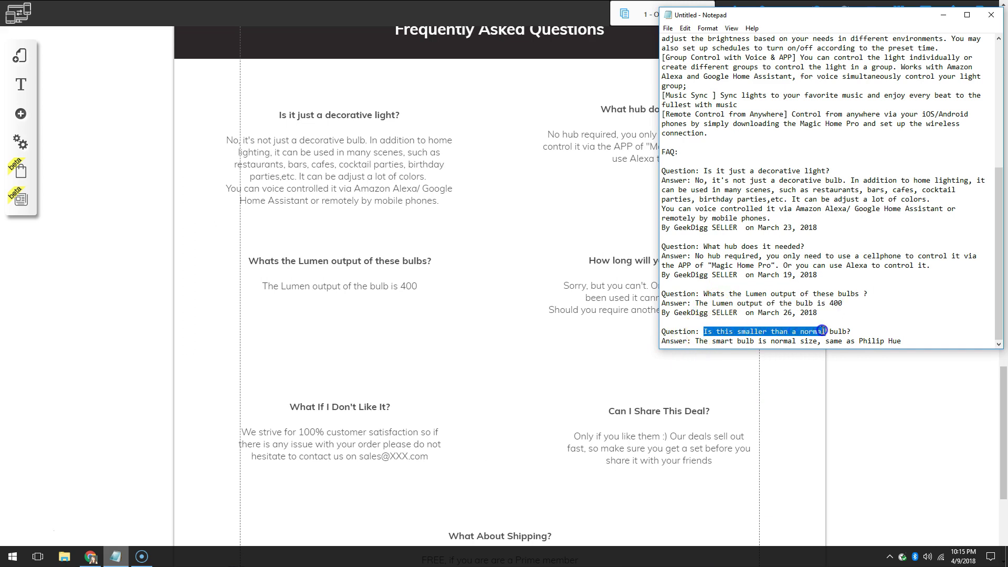
{"action": "left_click_drag", "start_coordinate": [851, 330], "coordinate": [851, 331]}
{"action": "key", "text": "ctrl+c"}
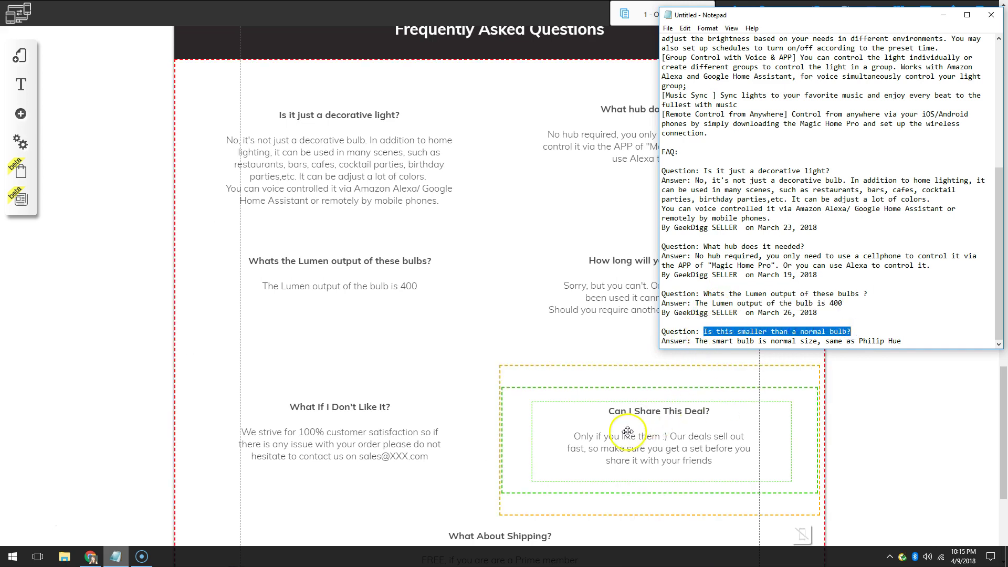
{"action": "left_click", "coordinate": [608, 290]}
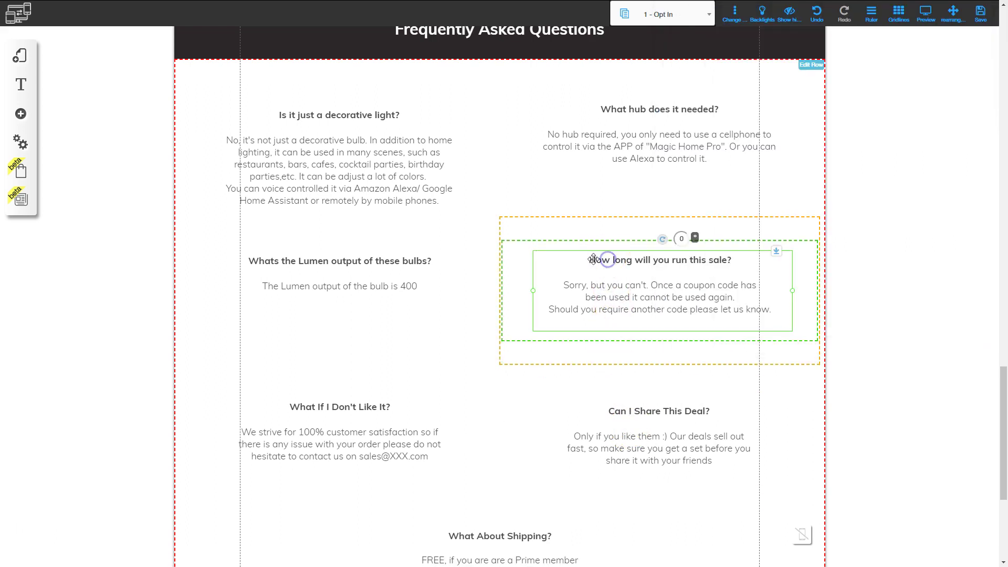
{"action": "left_click_drag", "start_coordinate": [589, 260], "coordinate": [680, 262]}
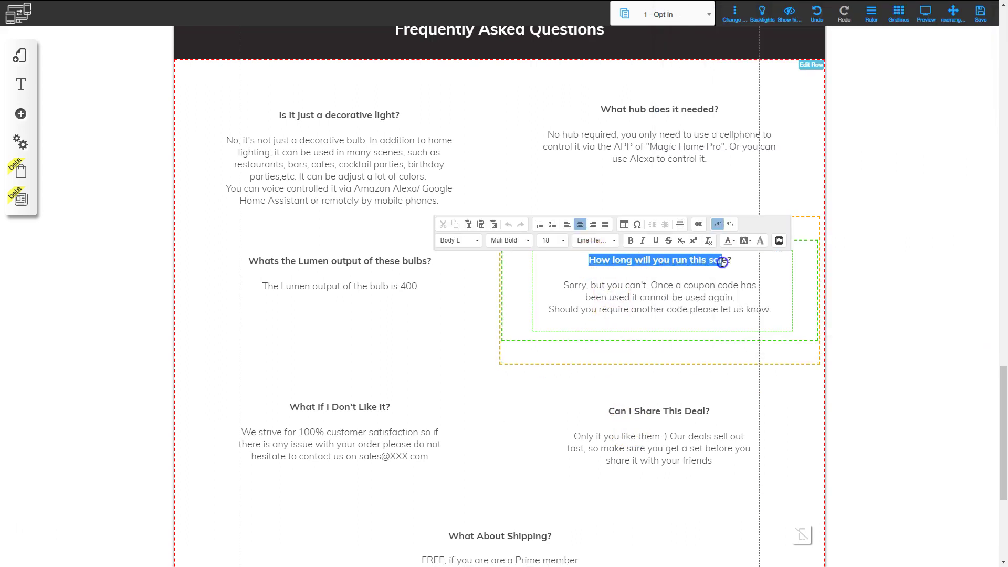
{"action": "key", "text": "ctrl+v"}
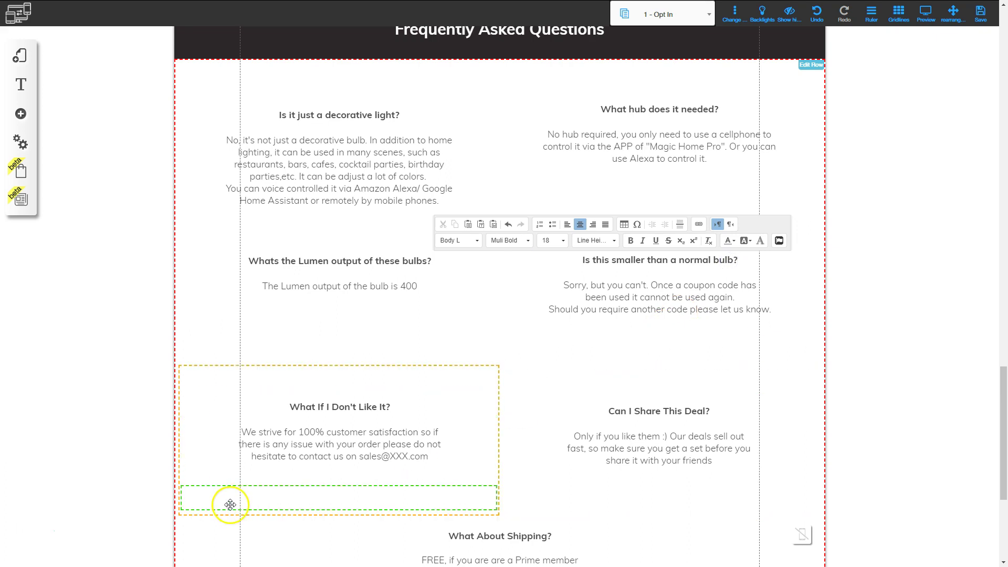
Step: Copy "The smart bulb is normal size, same as Philip Hue" from Notepad and paste it over the placeholder answer below the bulb-size question
{"action": "key", "text": "alt+Tab"}
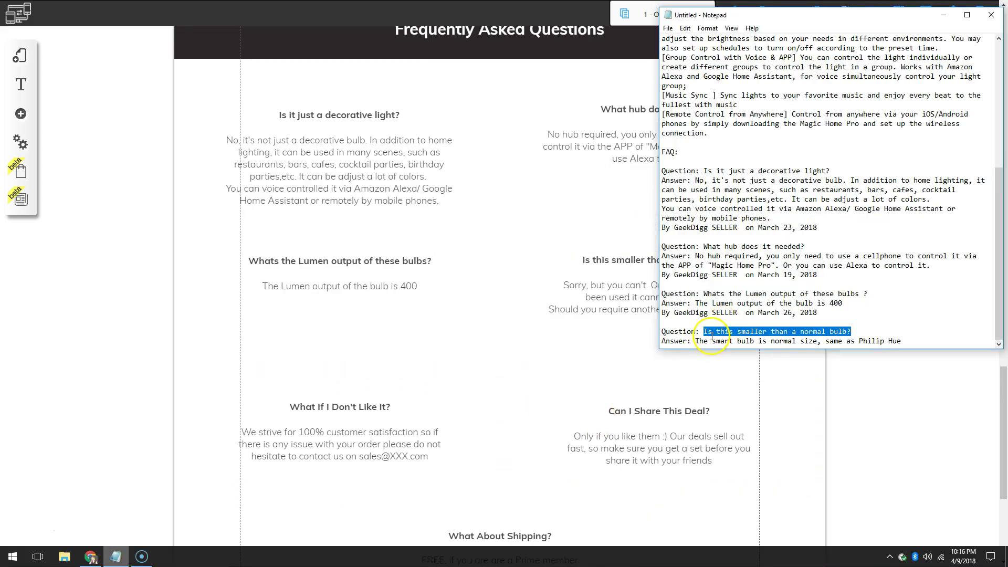
{"action": "left_click_drag", "start_coordinate": [697, 341], "coordinate": [862, 341]}
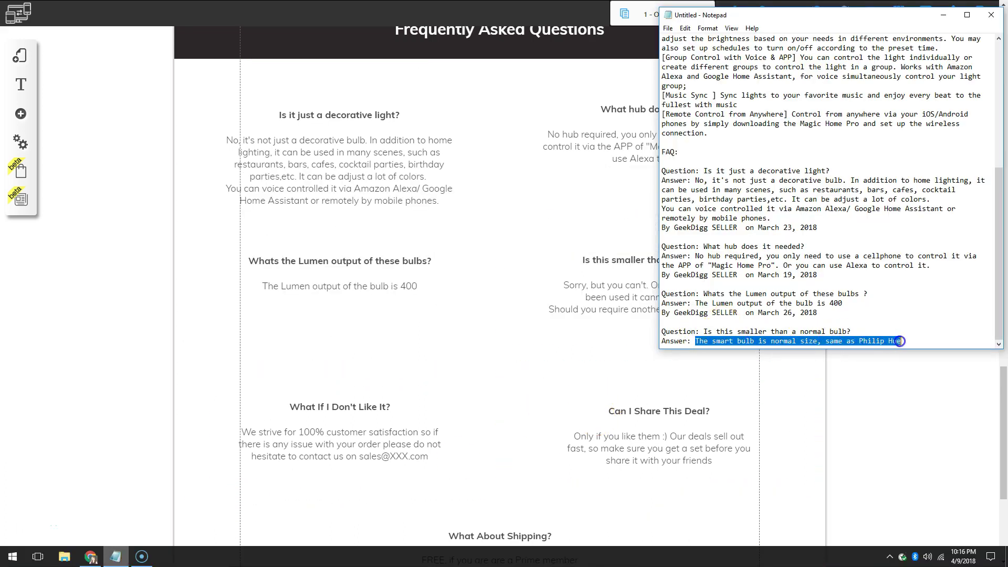
{"action": "left_click", "coordinate": [551, 353]}
{"action": "triple_click", "coordinate": [576, 286]}
{"action": "left_click_drag", "start_coordinate": [566, 284], "coordinate": [746, 321]}
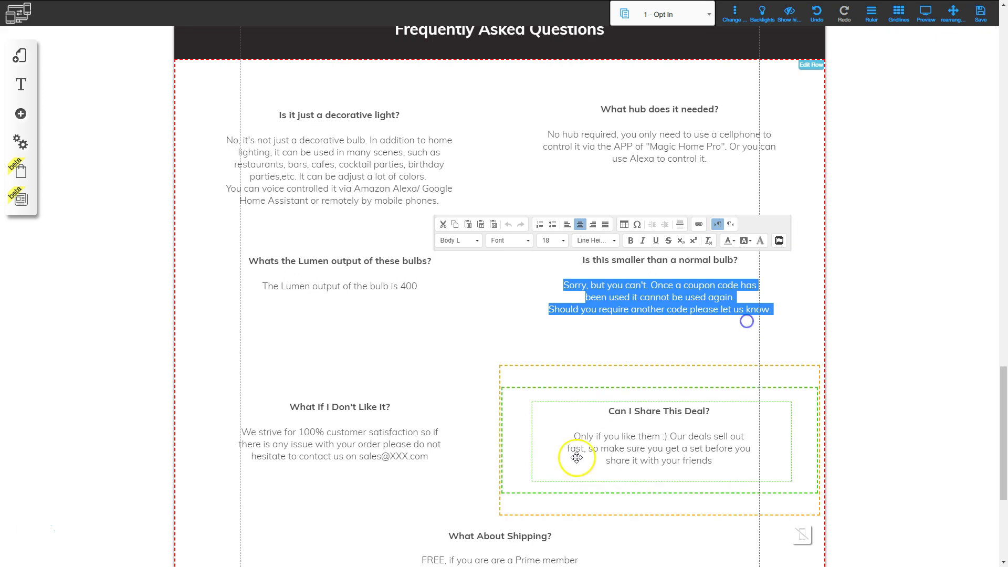
{"action": "type", "text": "The smart bulb is normal size, same as Philip Hue"}
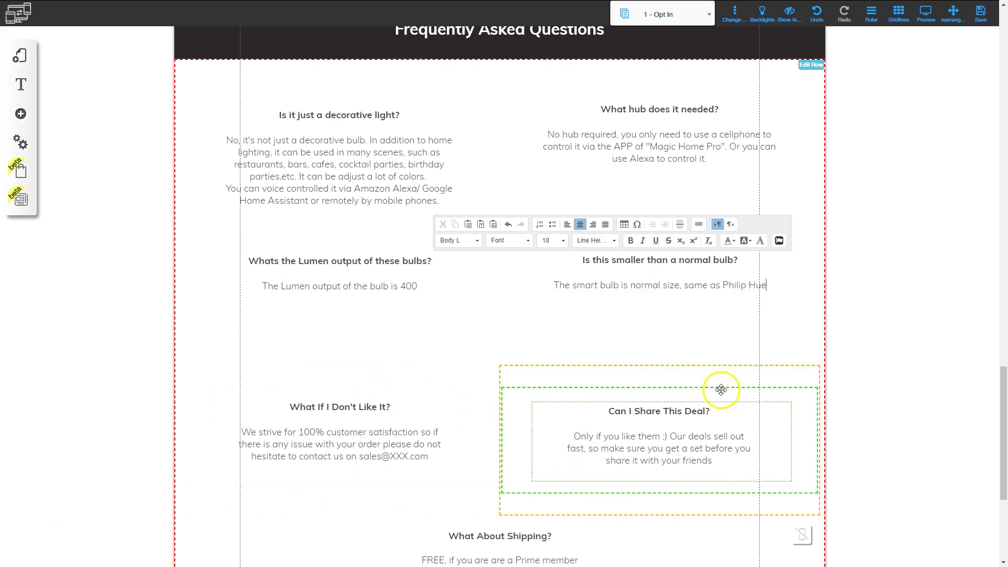
Step: Delete the column holding the "What If I Don't Like It?" question from the FAQ section
{"action": "left_click", "coordinate": [434, 382]}
{"action": "left_click", "coordinate": [453, 417]}
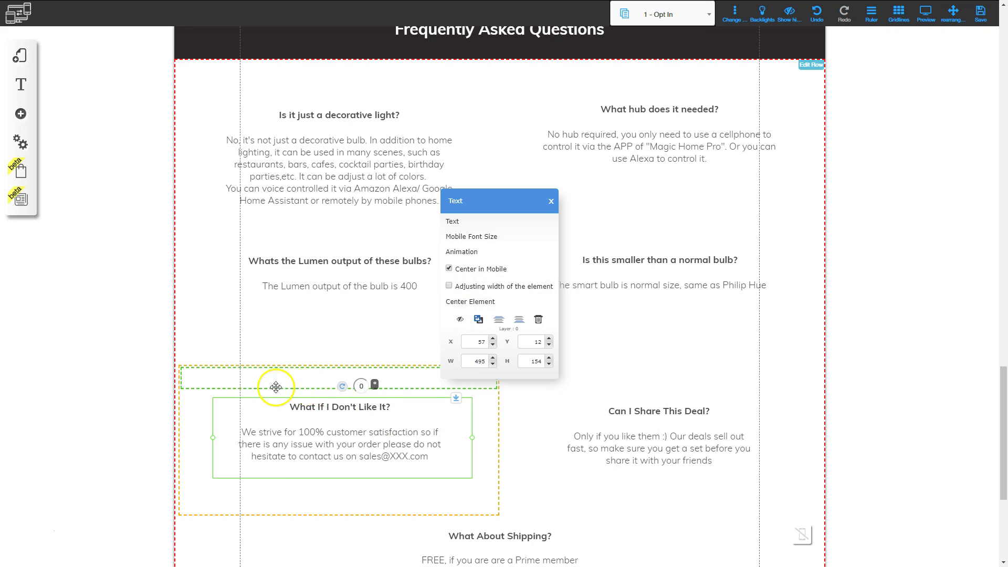
{"action": "left_click", "coordinate": [198, 493]}
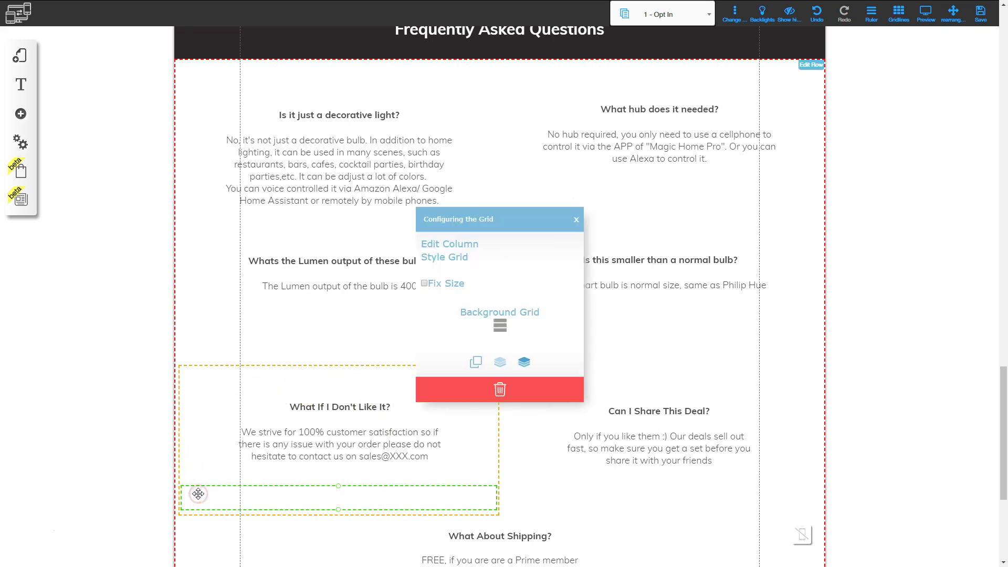
{"action": "left_click", "coordinate": [446, 243]}
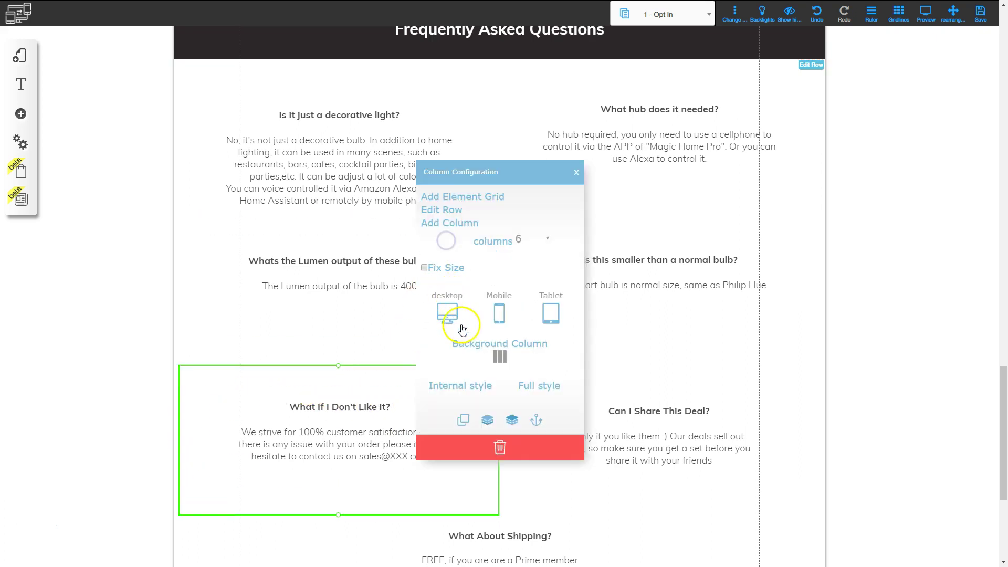
{"action": "left_click", "coordinate": [500, 444]}
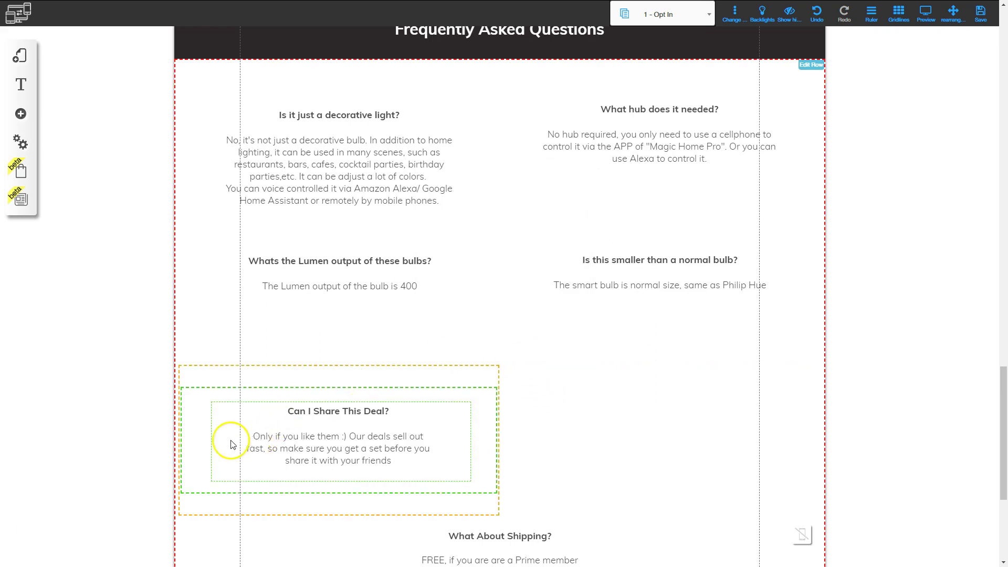
Step: Delete the column holding the "Can I Share This Deal?" question from the FAQ section
{"action": "left_click", "coordinate": [201, 507]}
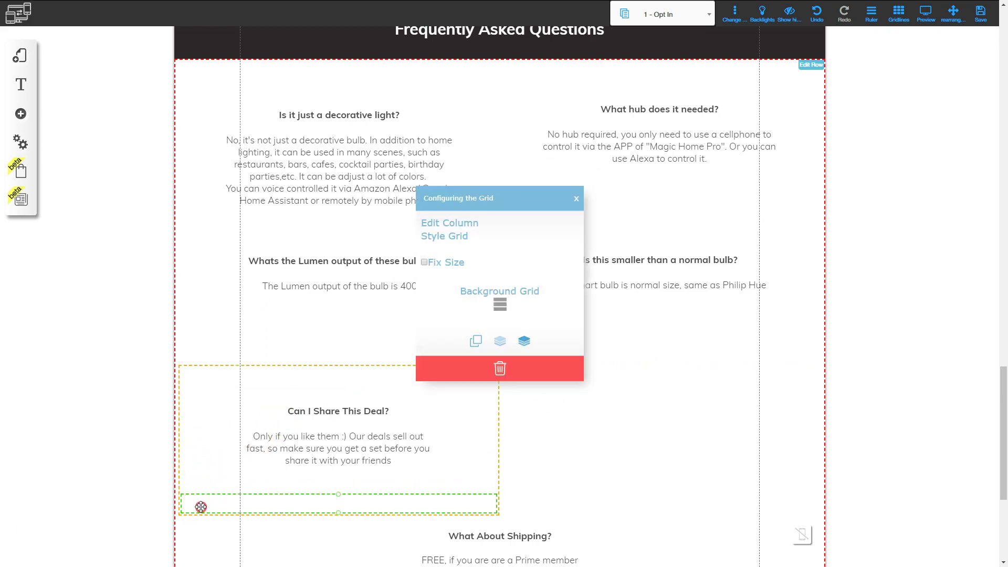
{"action": "left_click", "coordinate": [469, 224]}
{"action": "left_click", "coordinate": [494, 420]}
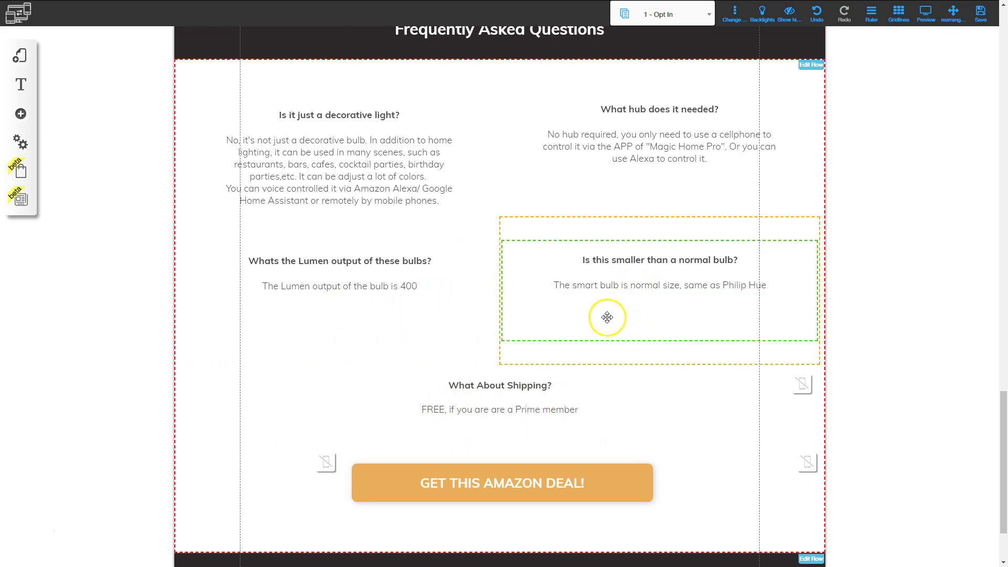
{"action": "left_click_drag", "start_coordinate": [657, 336], "coordinate": [662, 302]}
{"action": "left_click", "coordinate": [385, 301]}
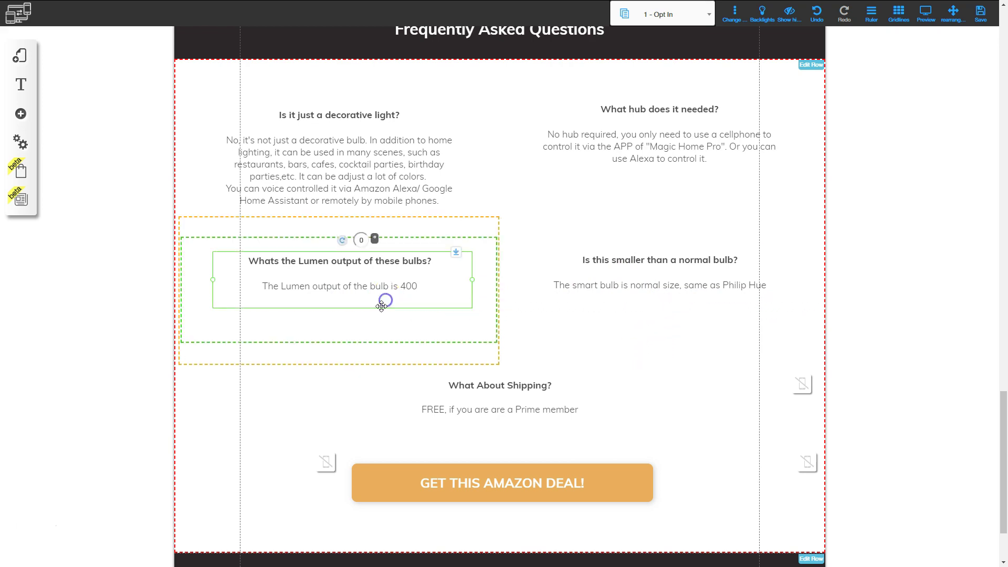
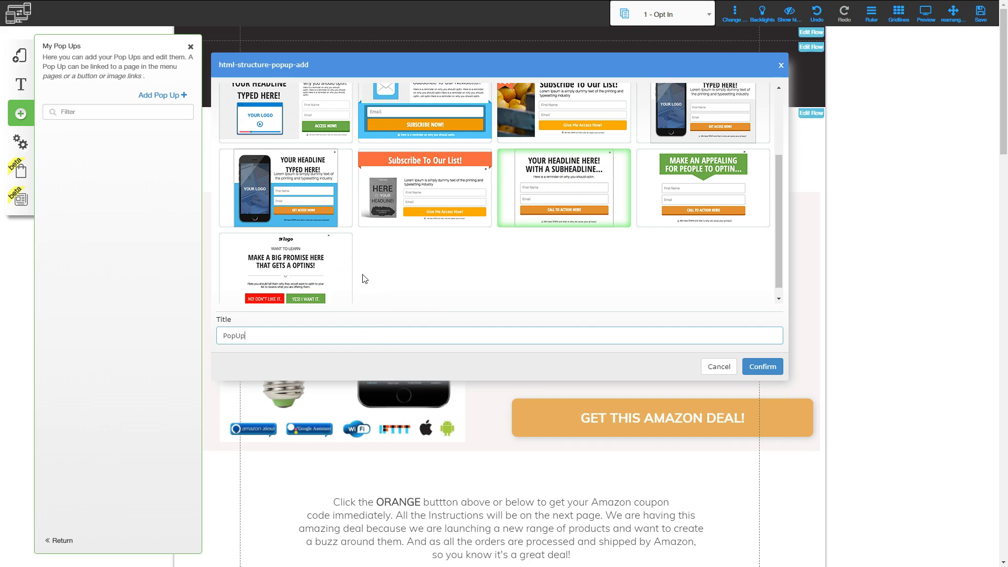
Step: Add a pop-up titled "PopUp" from the headline-with-subheadline opt-in template and remove its oversized "WITH A SUBHEADLINE" text
{"action": "left_click", "coordinate": [759, 366]}
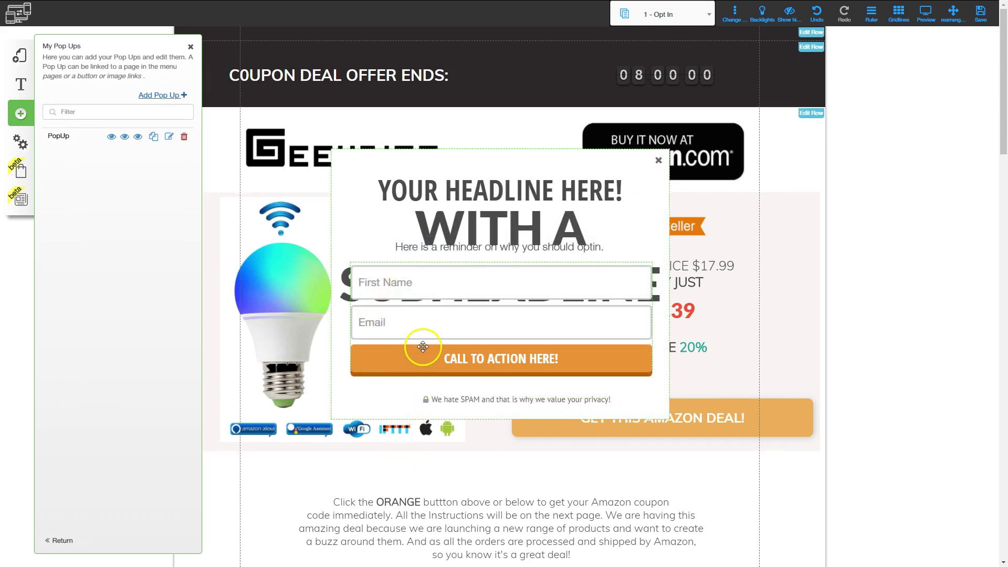
{"action": "mouse_move", "coordinate": [467, 227]}
{"action": "left_mouse_down"}
{"action": "mouse_move", "coordinate": [516, 235]}
{"action": "mouse_move", "coordinate": [486, 205]}
{"action": "mouse_move", "coordinate": [472, 225]}
{"action": "left_mouse_up"}
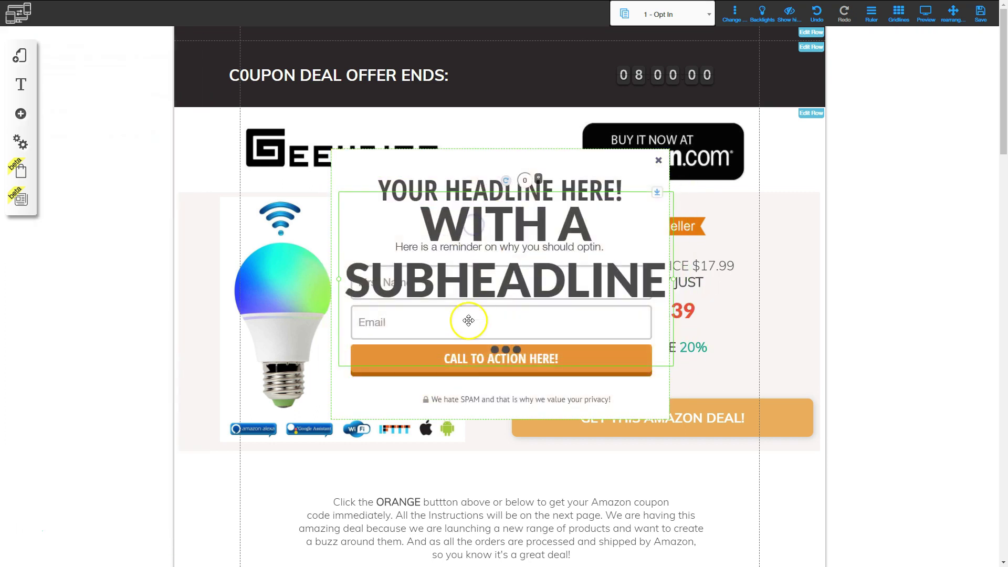
Step: Replace the pop-up's "YOUR HEADLINE HERE!" text with "Get 20% Off Your Bulb Order"
{"action": "double_click", "coordinate": [475, 190]}
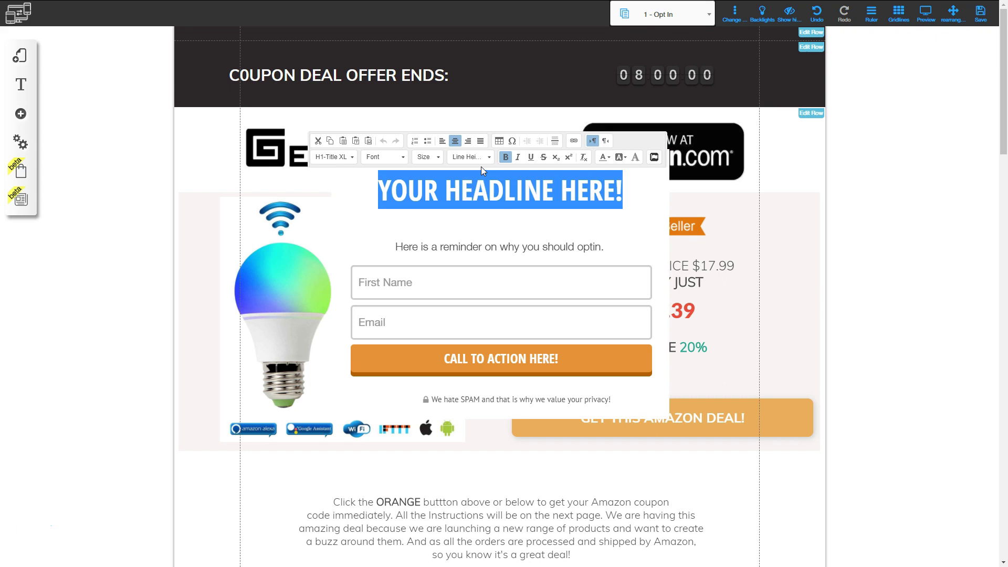
{"action": "type", "text": "Get 20"}
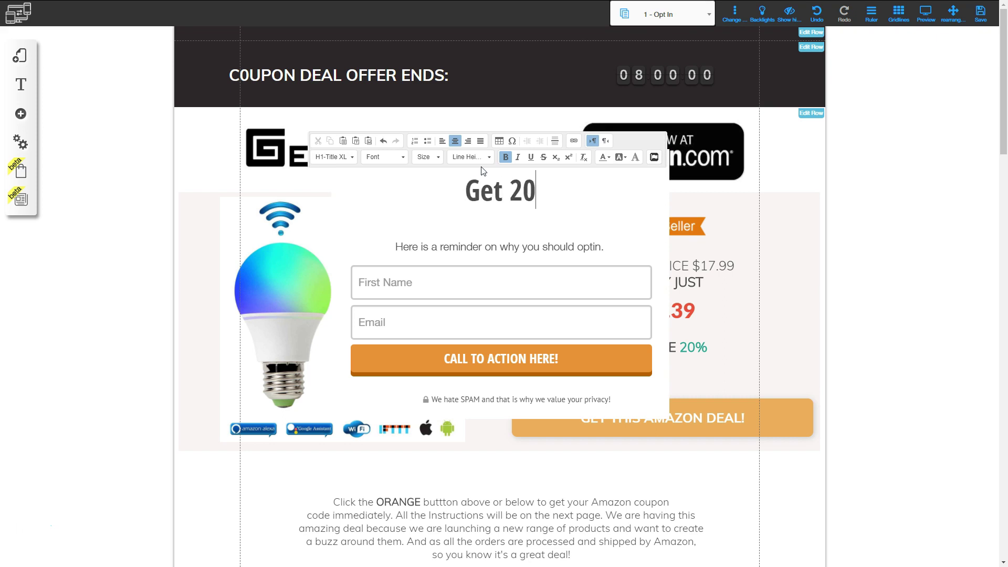
{"action": "type", "text": "%"}
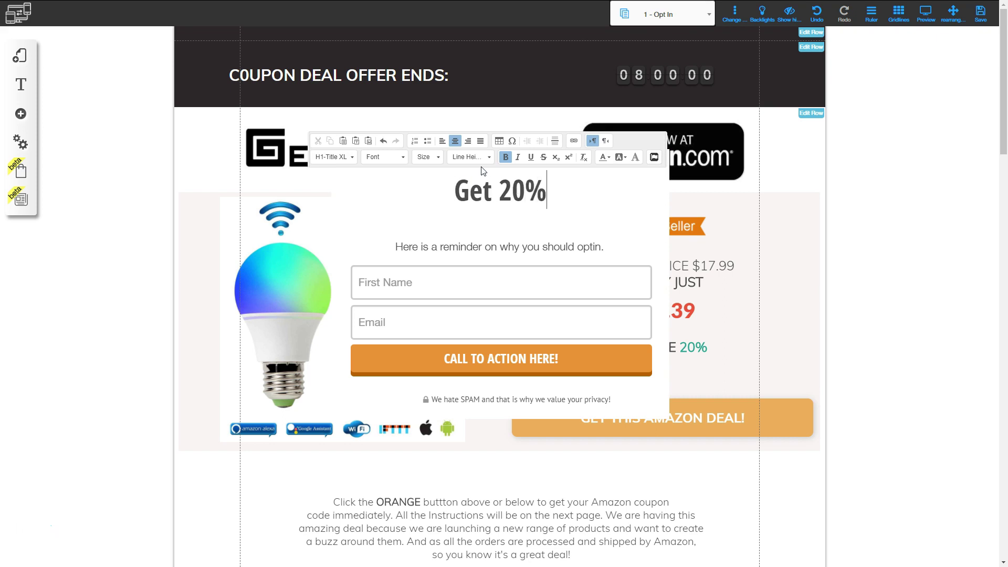
{"action": "type", "text": " Off Your "}
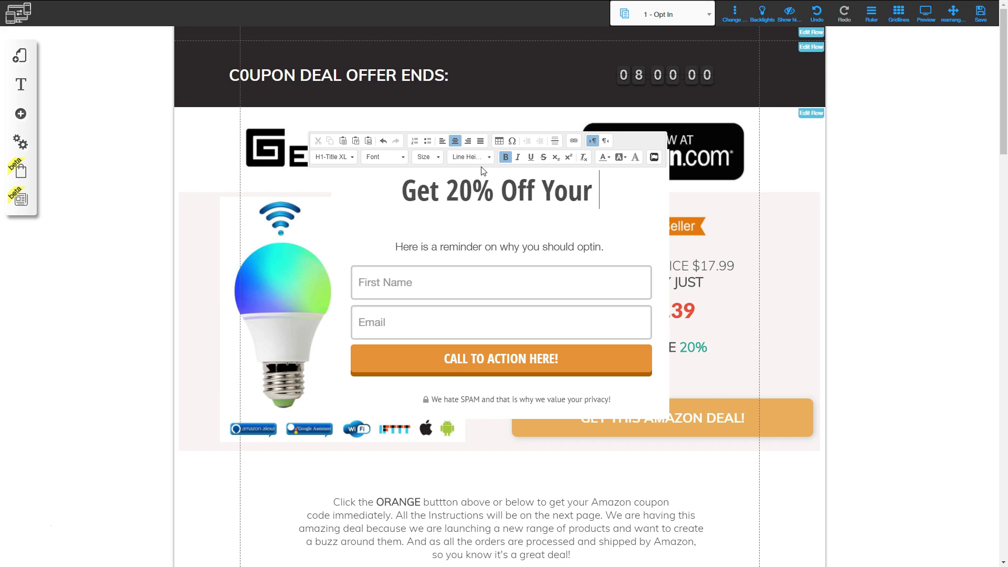
{"action": "type", "text": "Bulb Order"}
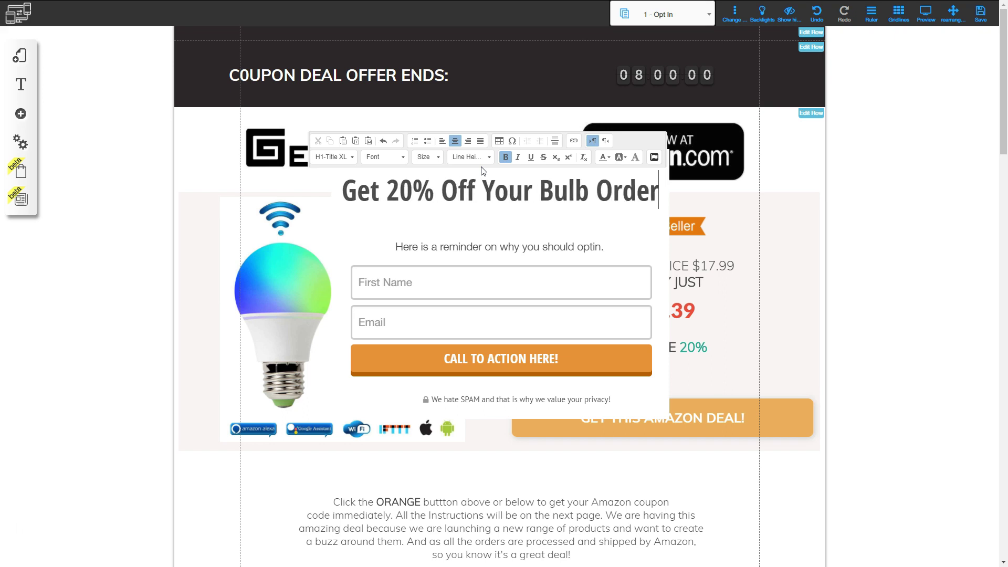
Step: Replace the pop-up's opt-in reminder line with "Limited Coupons Available"
{"action": "left_click", "coordinate": [481, 246]}
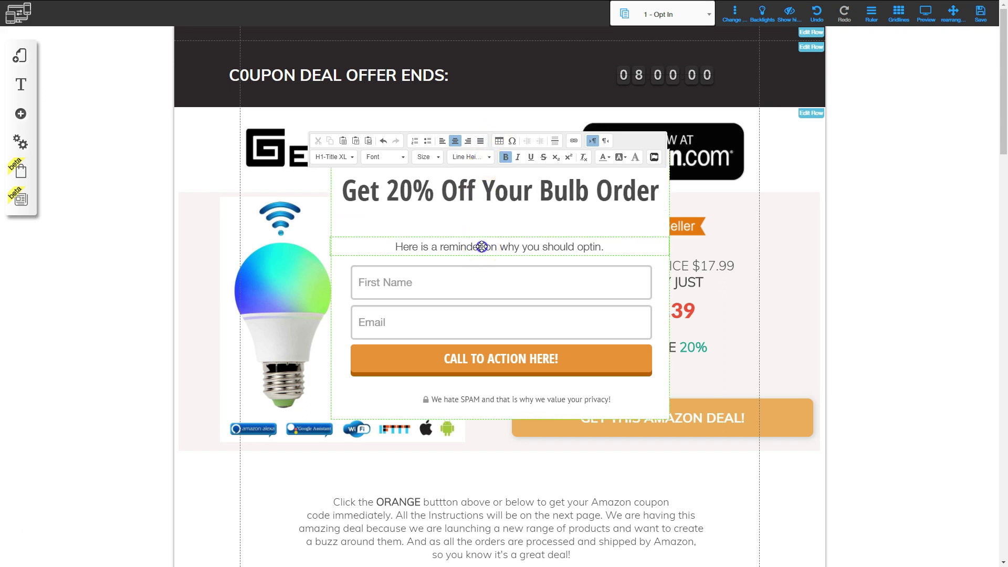
{"action": "left_click", "coordinate": [482, 247]}
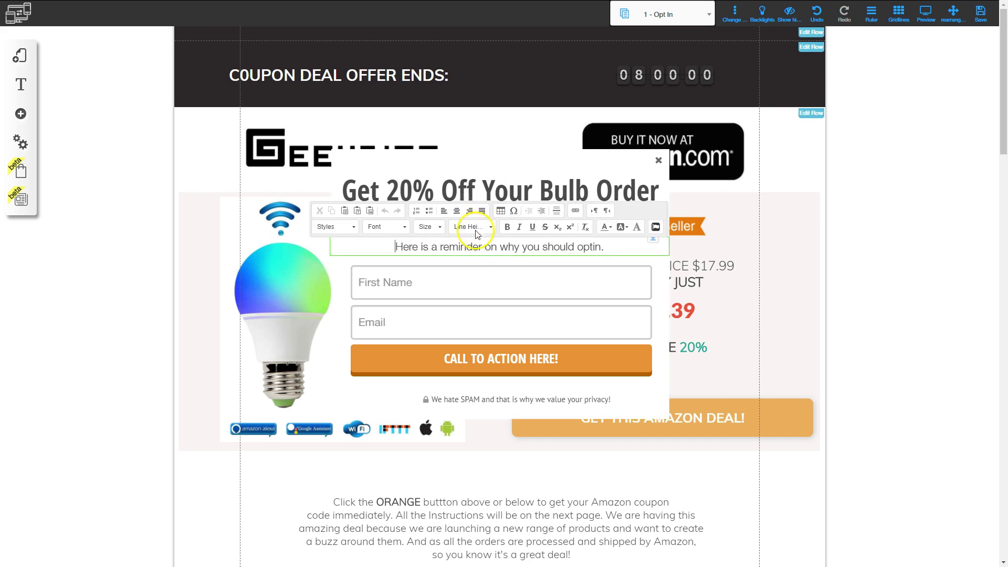
{"action": "triple_click", "coordinate": [476, 245]}
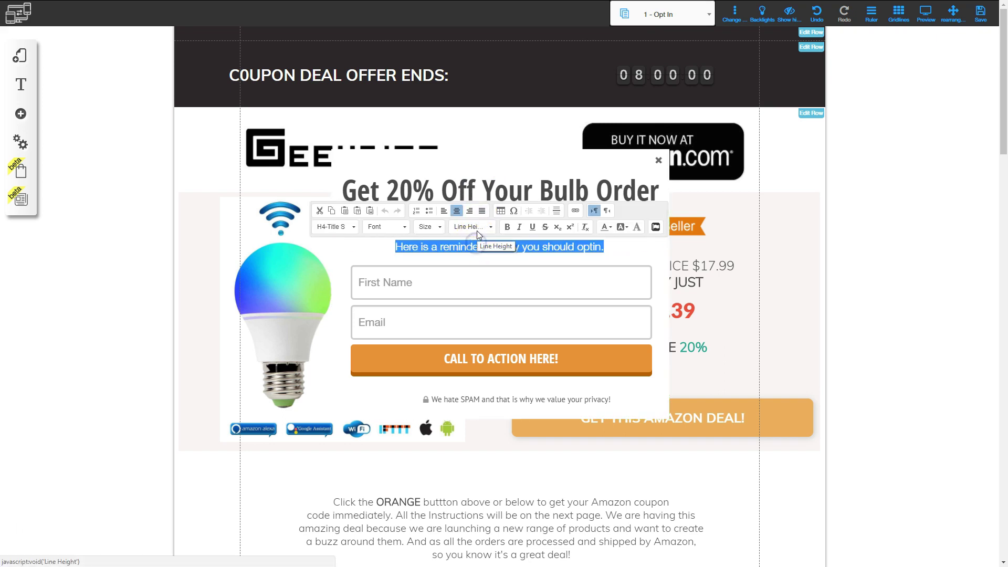
{"action": "type", "text": "Limited"}
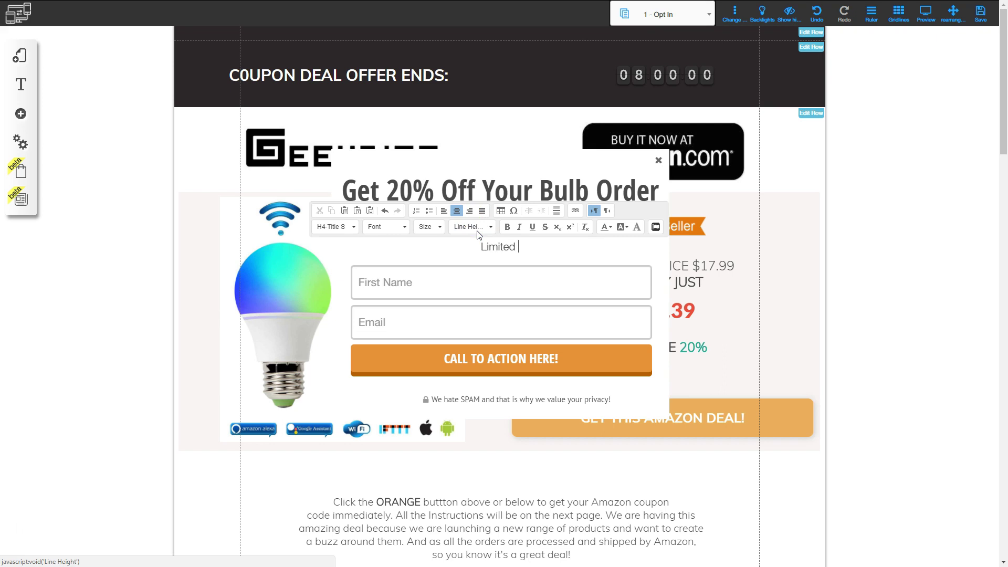
{"action": "type", "text": " Coupons Avai"}
{"action": "key", "text": "BackSpace"}
{"action": "type", "text": "ailable"}
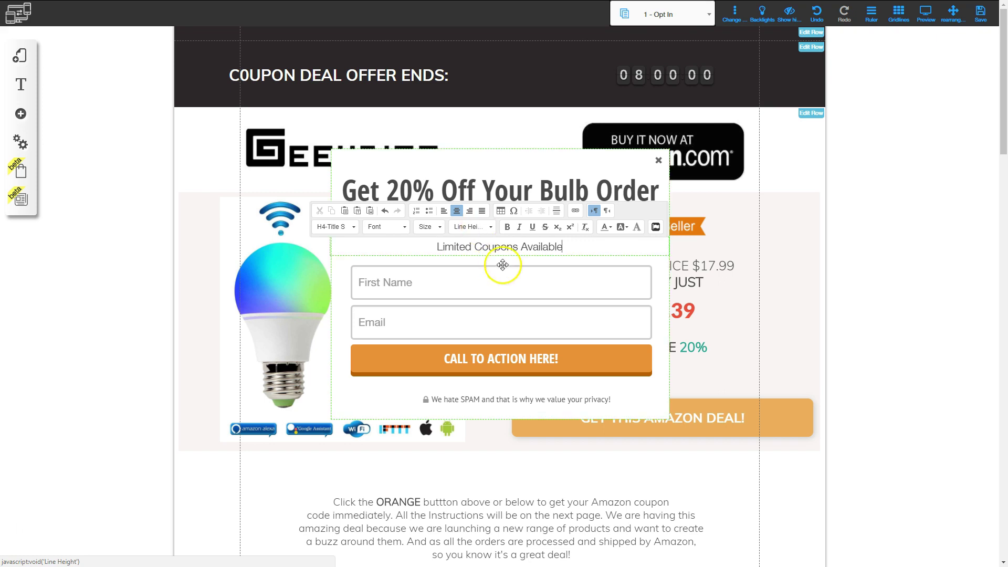
Step: Move the "Limited Coupons Available" line up close to the headline and the opt-in form up beneath it
{"action": "left_click", "coordinate": [457, 253]}
{"action": "left_click", "coordinate": [478, 192]}
{"action": "left_click_drag", "start_coordinate": [479, 237], "coordinate": [477, 225]}
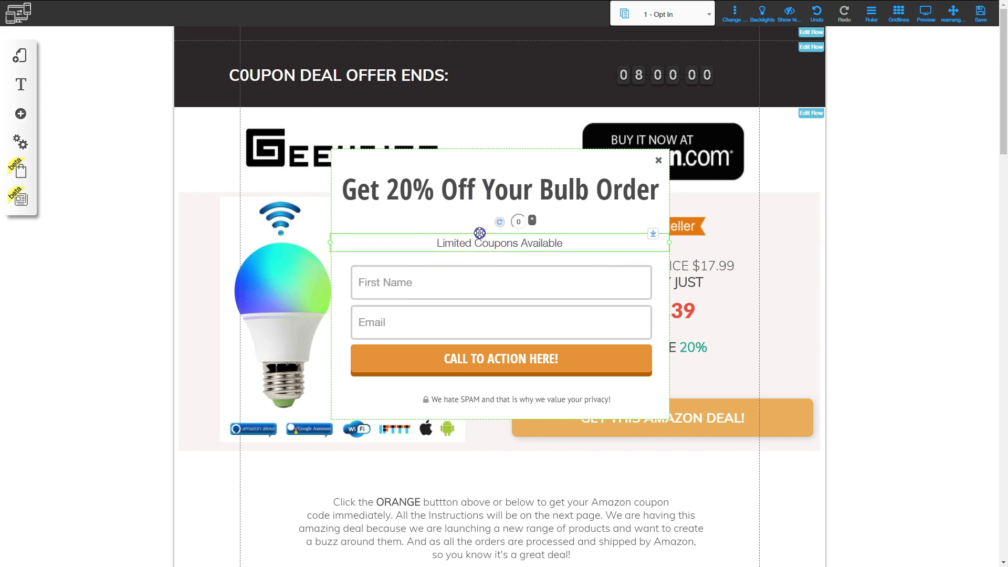
{"action": "left_click", "coordinate": [478, 281]}
{"action": "left_click_drag", "start_coordinate": [478, 281], "coordinate": [479, 263]}
Step: Move the privacy note with its lock icon up under the form button and shorten the pop-up to fit its content
{"action": "left_click", "coordinate": [471, 336]}
{"action": "left_click", "coordinate": [477, 399]}
{"action": "left_click_drag", "start_coordinate": [477, 400], "coordinate": [411, 363]}
{"action": "left_click", "coordinate": [418, 380]}
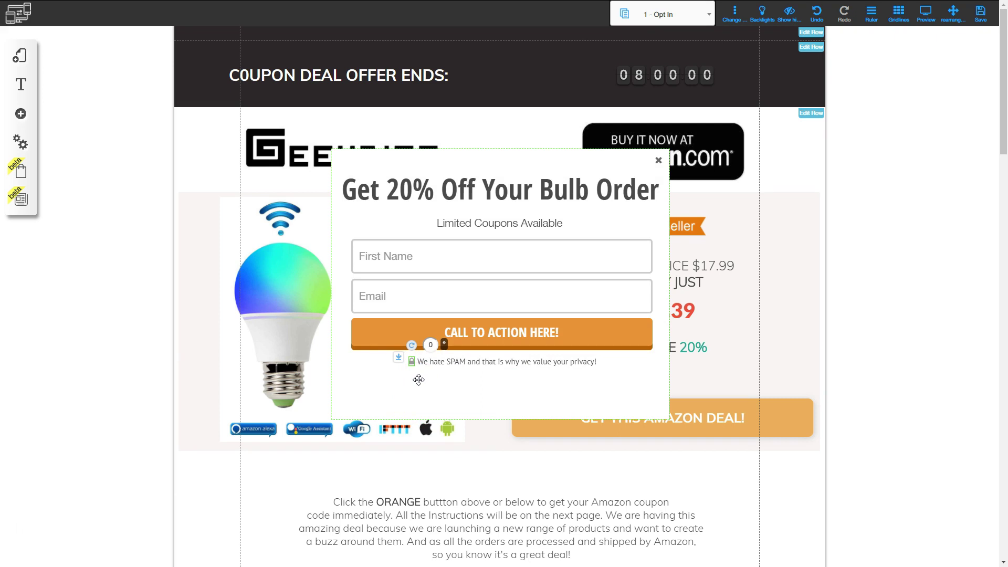
{"action": "left_click", "coordinate": [429, 391]}
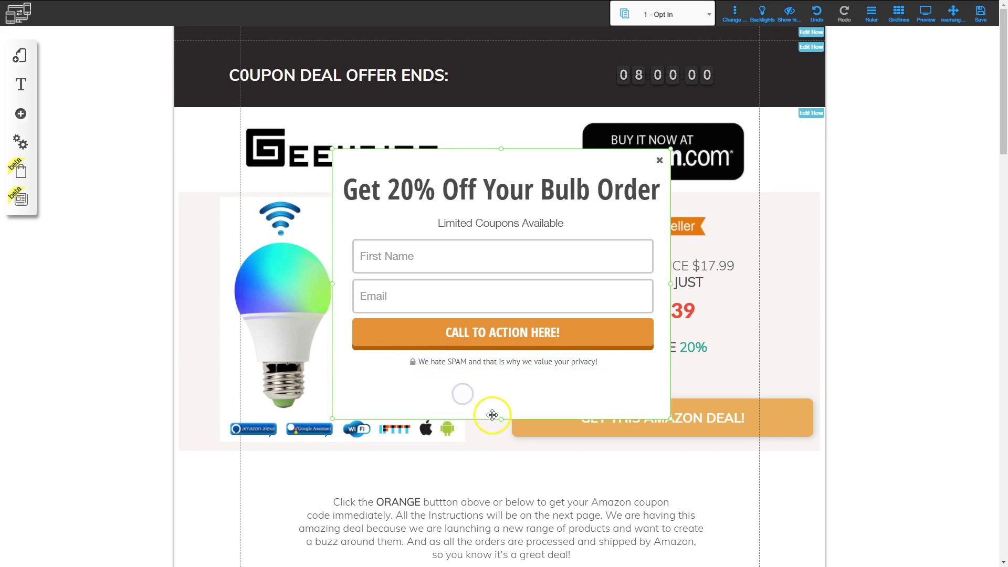
{"action": "left_click_drag", "start_coordinate": [498, 422], "coordinate": [502, 385]}
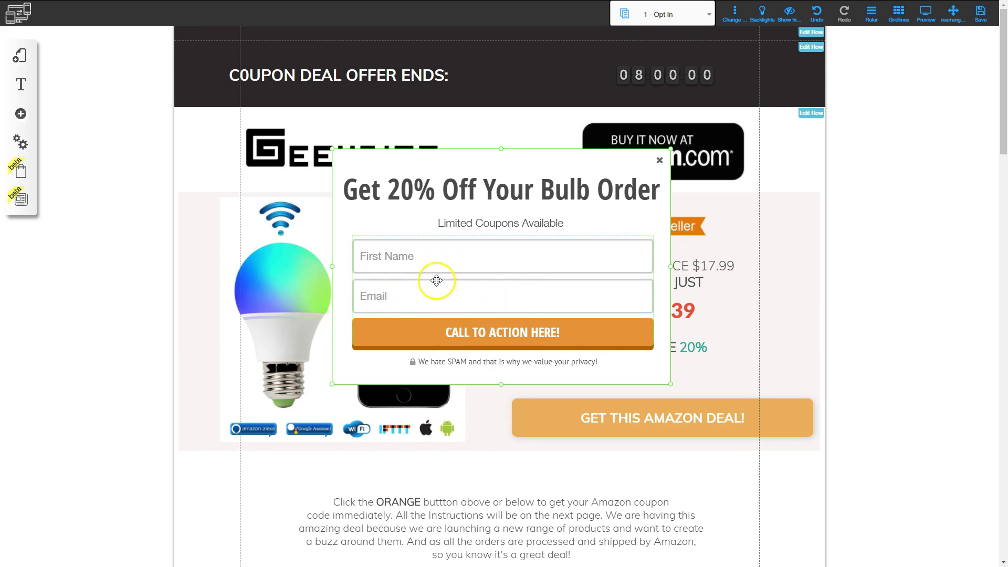
Step: Set the opt-in form's button text to "Get Your Coupon Now"
{"action": "left_click", "coordinate": [481, 288]}
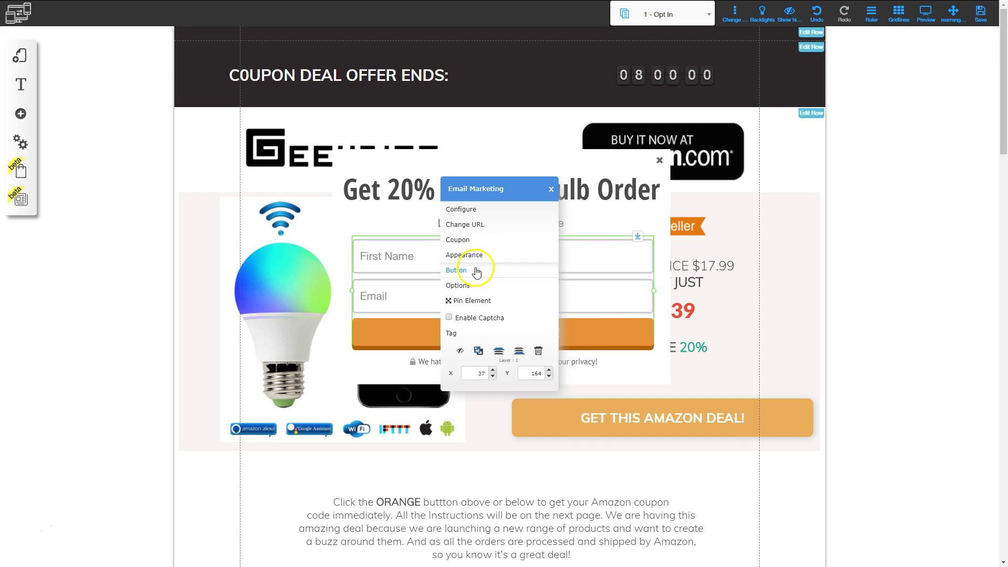
{"action": "left_click", "coordinate": [474, 271]}
{"action": "left_click_drag", "start_coordinate": [510, 257], "coordinate": [425, 256]}
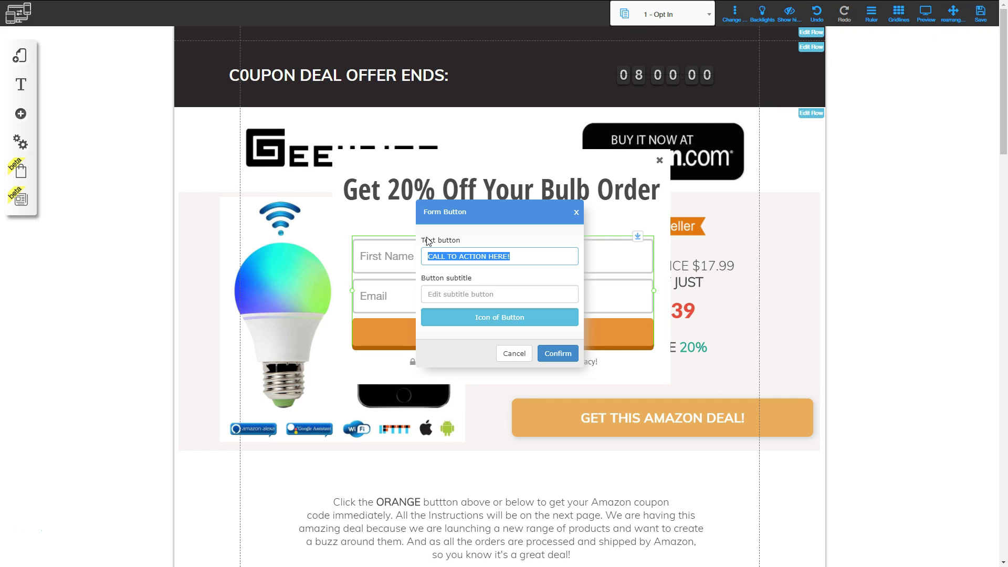
{"action": "type", "text": "Get Your C"}
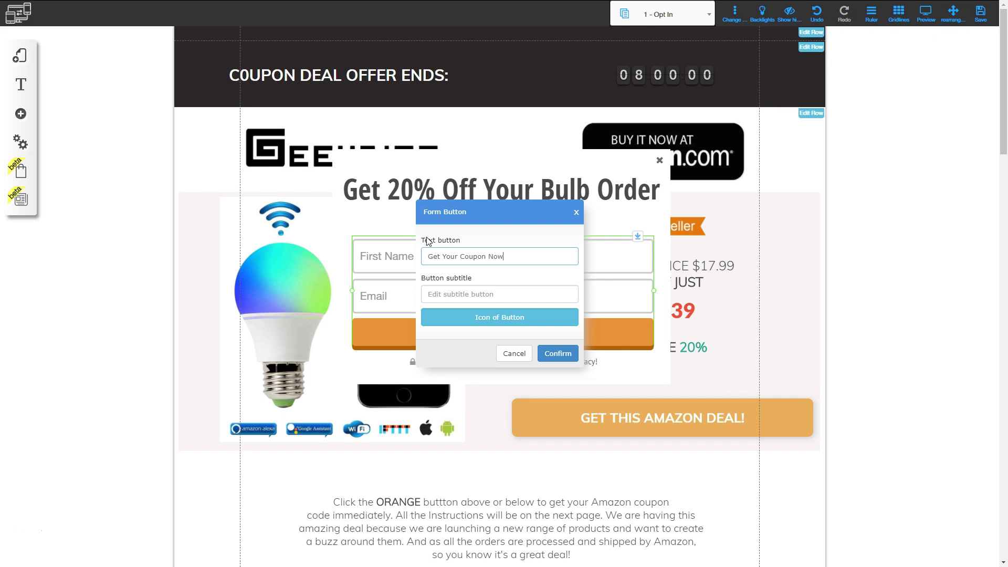
{"action": "type", "text": "oupon Now"}
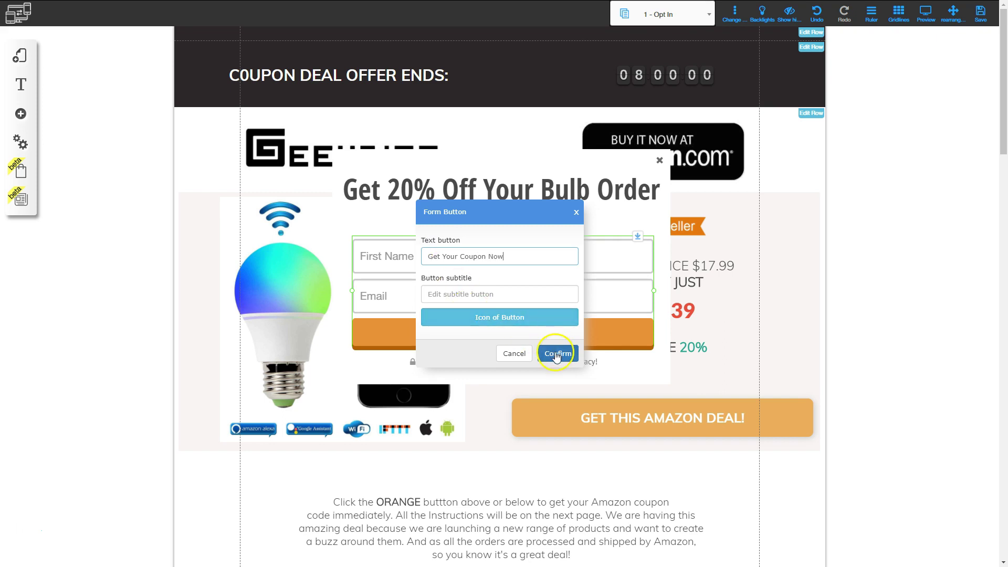
{"action": "left_click", "coordinate": [557, 352]}
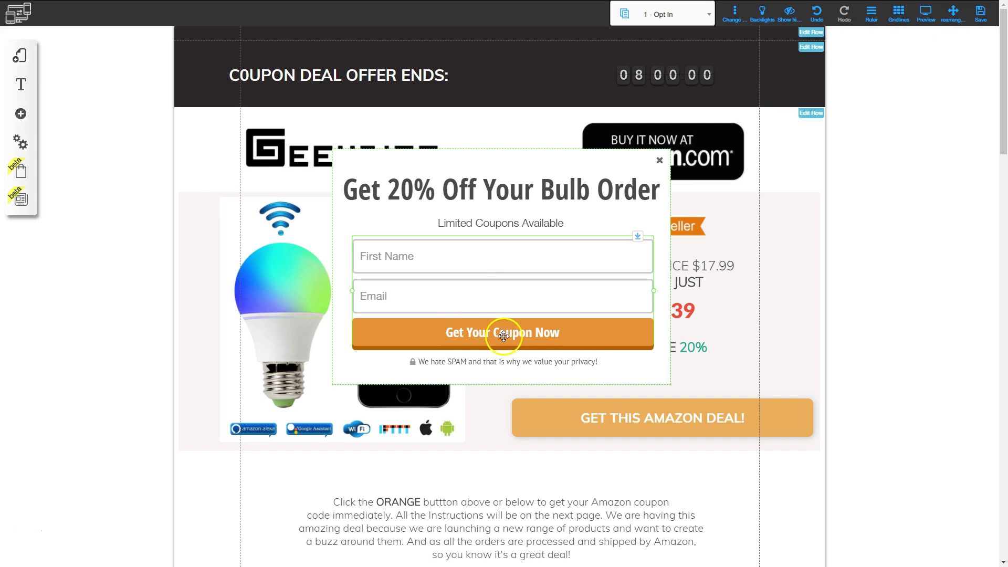
Step: Configure the opt-in form's email marketing to use the list "EBOOK copy_5 copy_7 copy_2"
{"action": "left_click", "coordinate": [465, 285]}
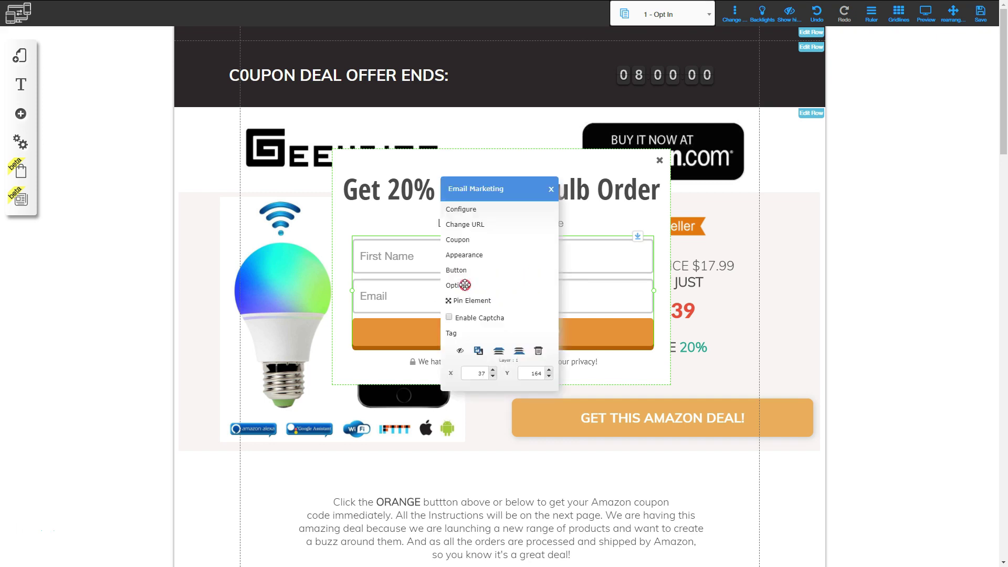
{"action": "left_click", "coordinate": [471, 212]}
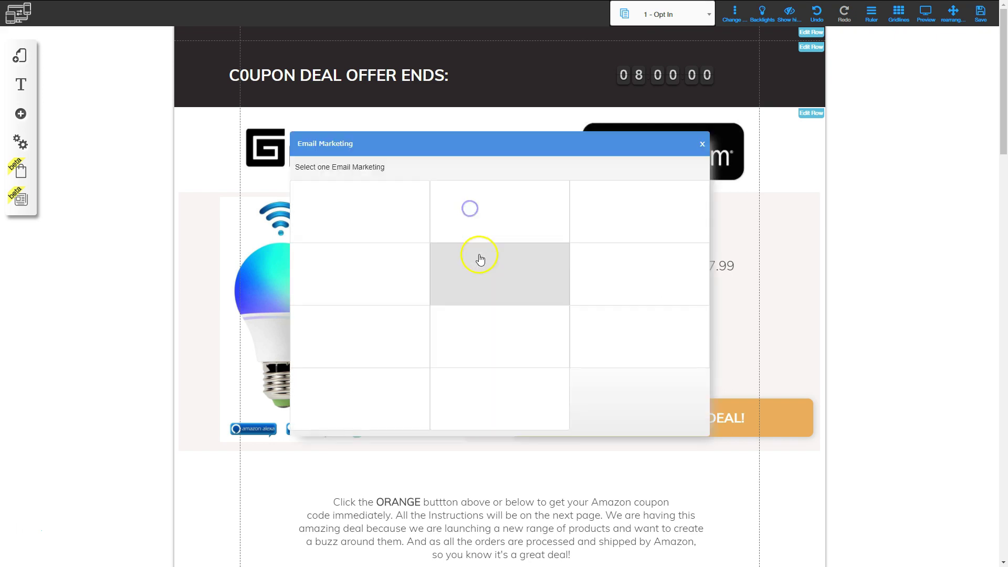
{"action": "left_click", "coordinate": [380, 272]}
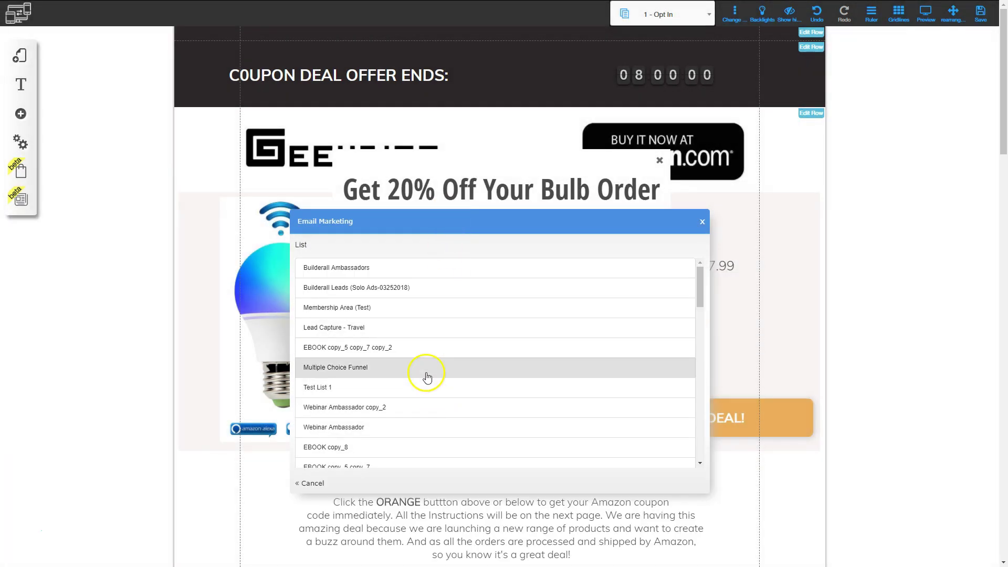
{"action": "left_click", "coordinate": [361, 348]}
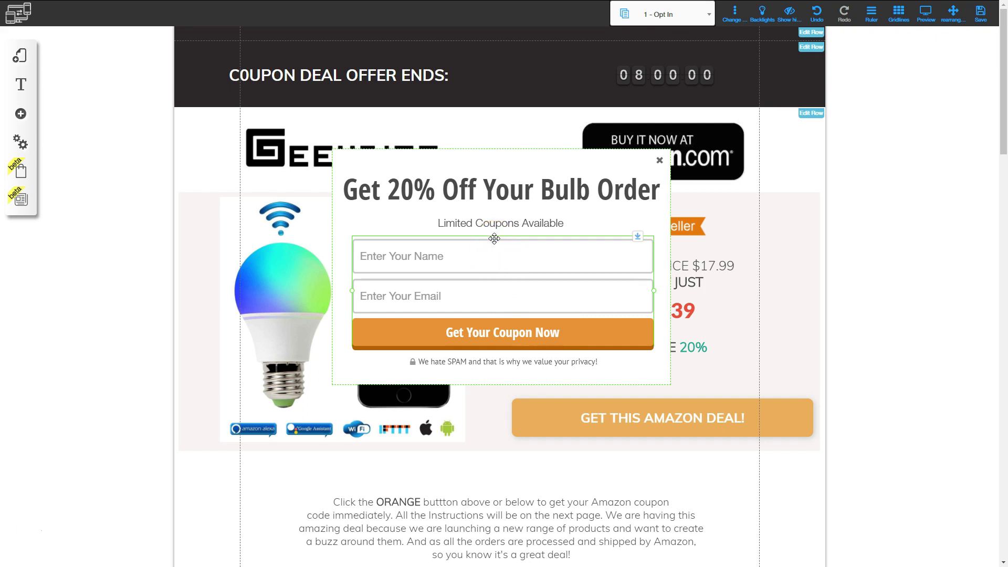
Step: Link the opt-in form's Pending subscribe URL to the "2- Instructions" page, opening in the same tab
{"action": "left_click", "coordinate": [488, 274]}
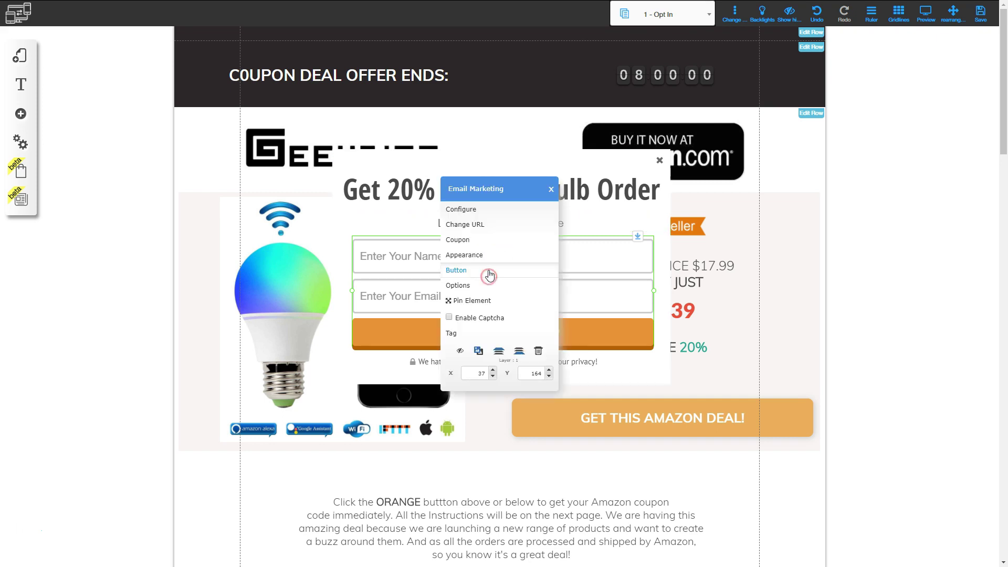
{"action": "left_click", "coordinate": [480, 225]}
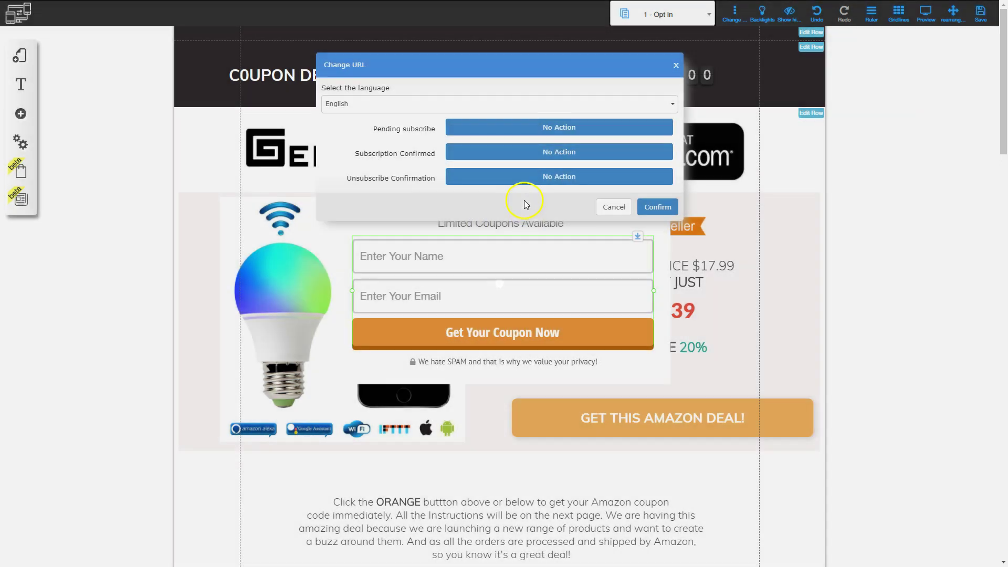
{"action": "left_click", "coordinate": [546, 131]}
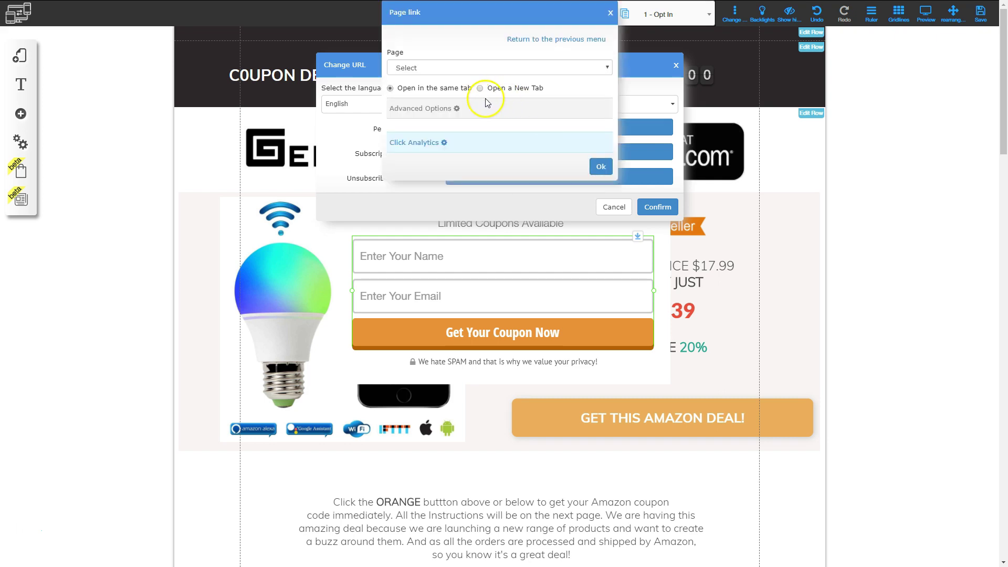
{"action": "left_click", "coordinate": [514, 41]}
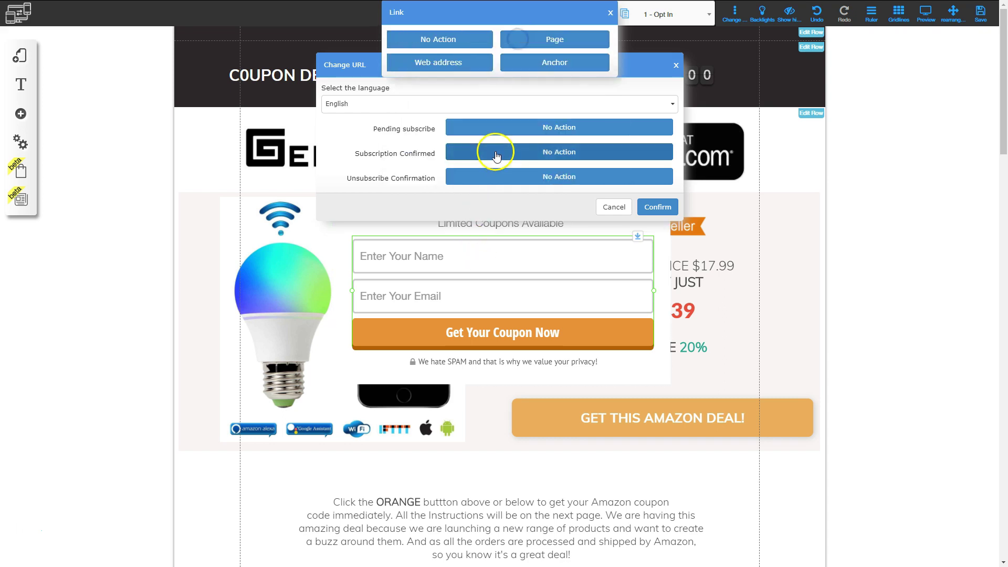
{"action": "left_click", "coordinate": [532, 42]}
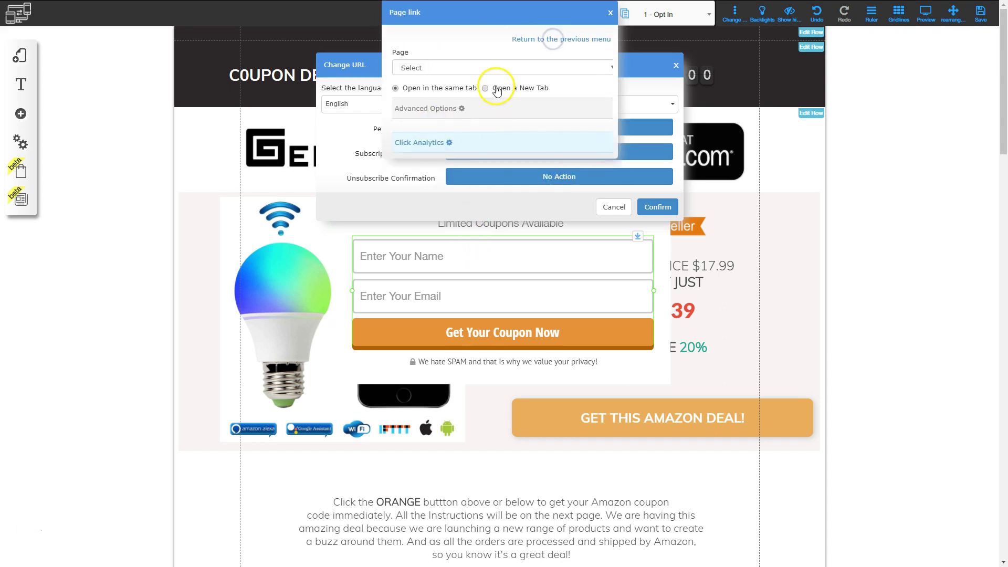
{"action": "left_click", "coordinate": [469, 68]}
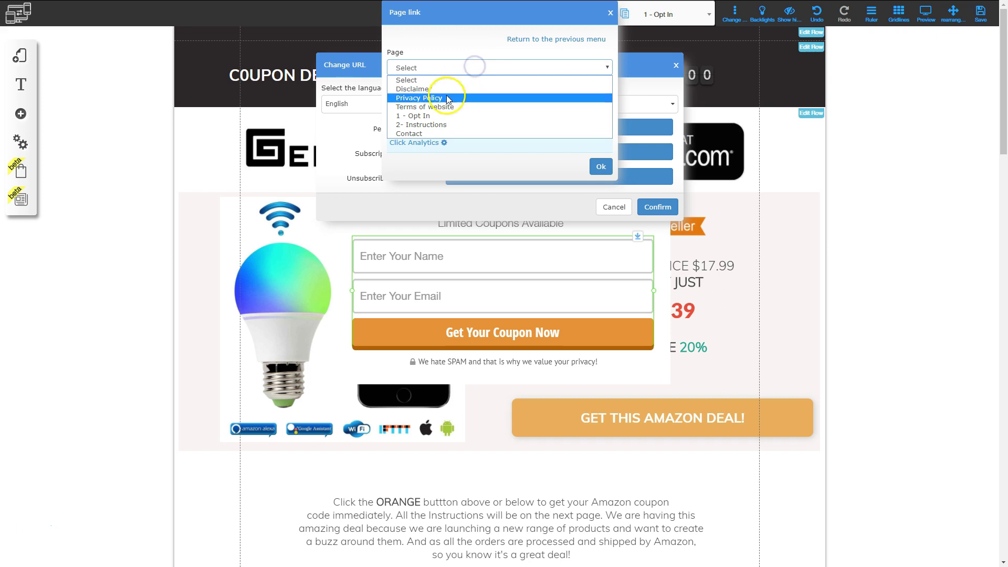
{"action": "left_click", "coordinate": [439, 125]}
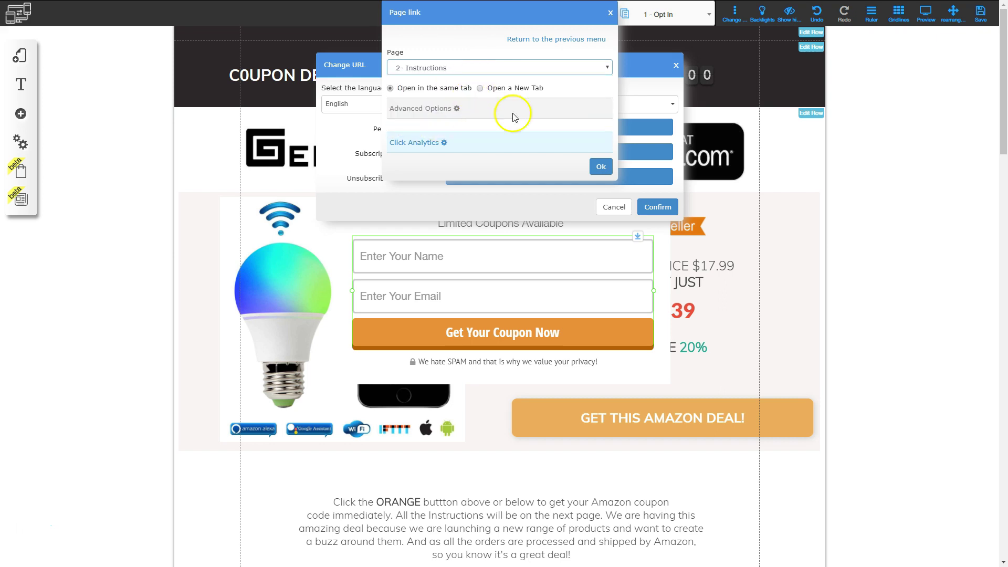
{"action": "left_click", "coordinate": [600, 166]}
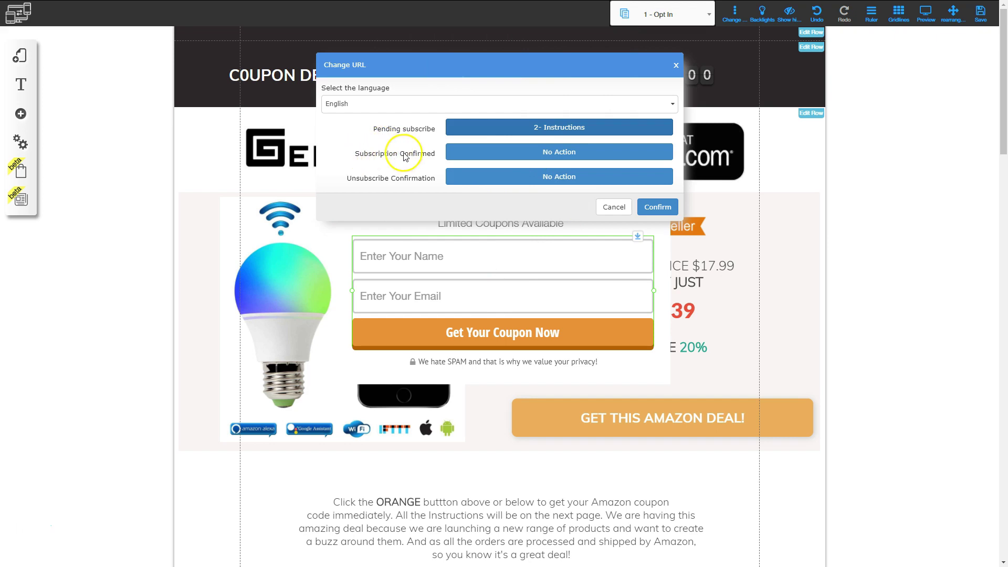
Step: Link the form's Subscription Confirmed URL to the "2- Instructions" page and save the URL changes
{"action": "left_click", "coordinate": [555, 153]}
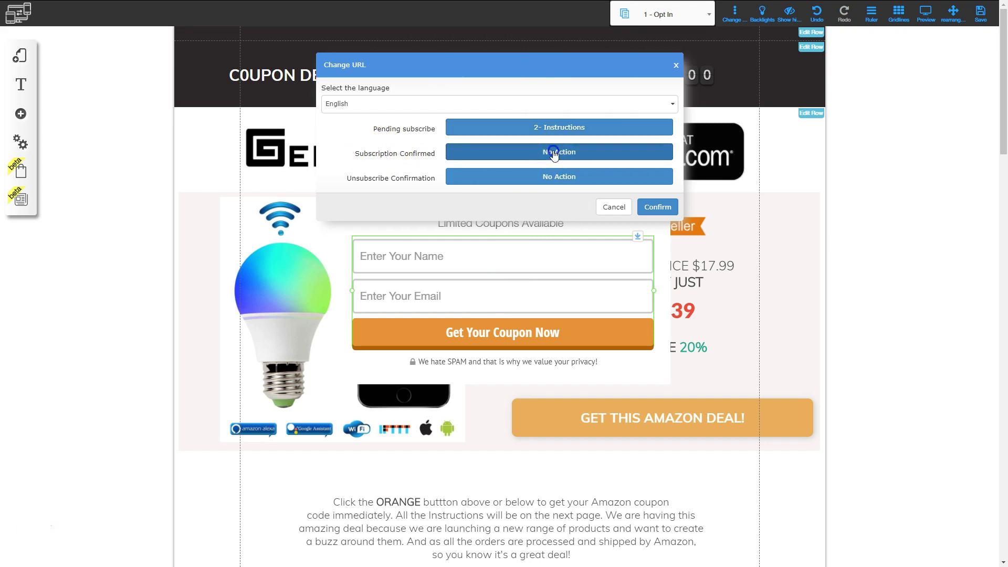
{"action": "left_click", "coordinate": [498, 66]}
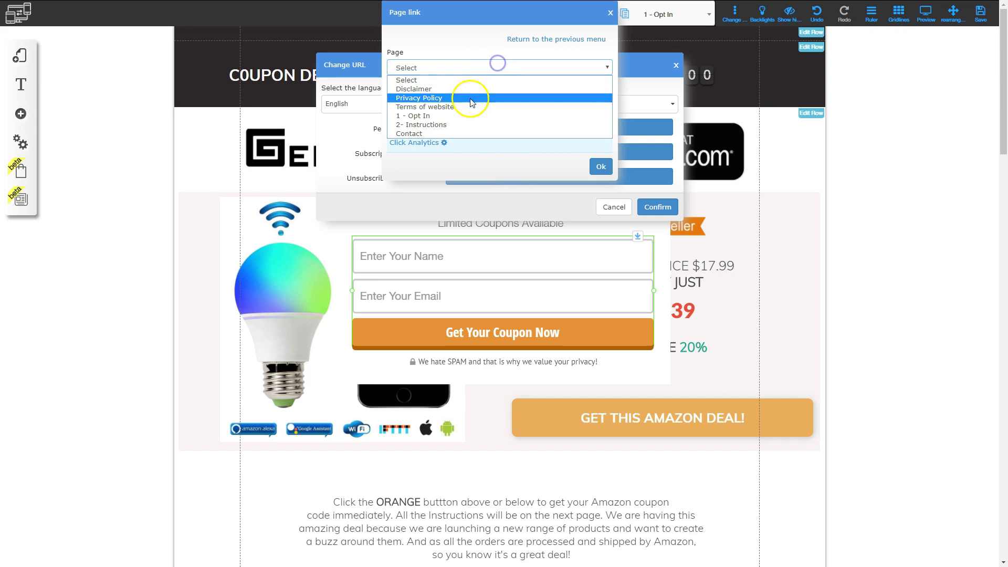
{"action": "left_click", "coordinate": [439, 124]}
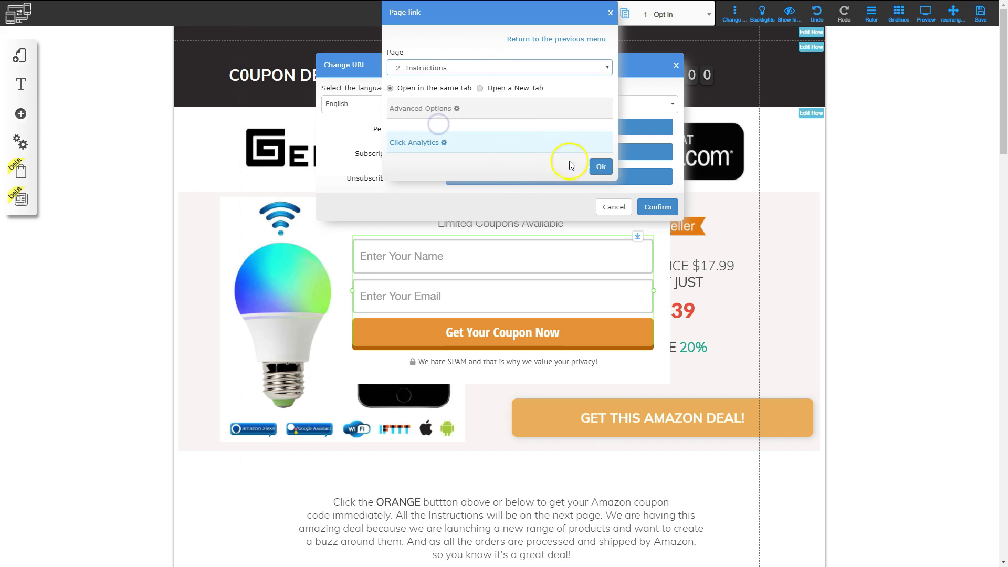
{"action": "left_click", "coordinate": [600, 166]}
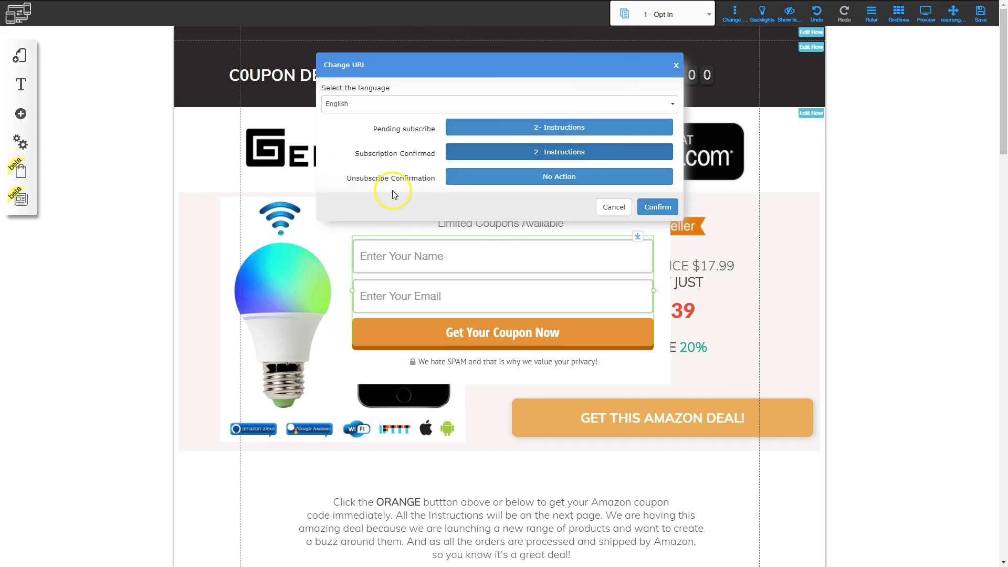
{"action": "left_click", "coordinate": [656, 209]}
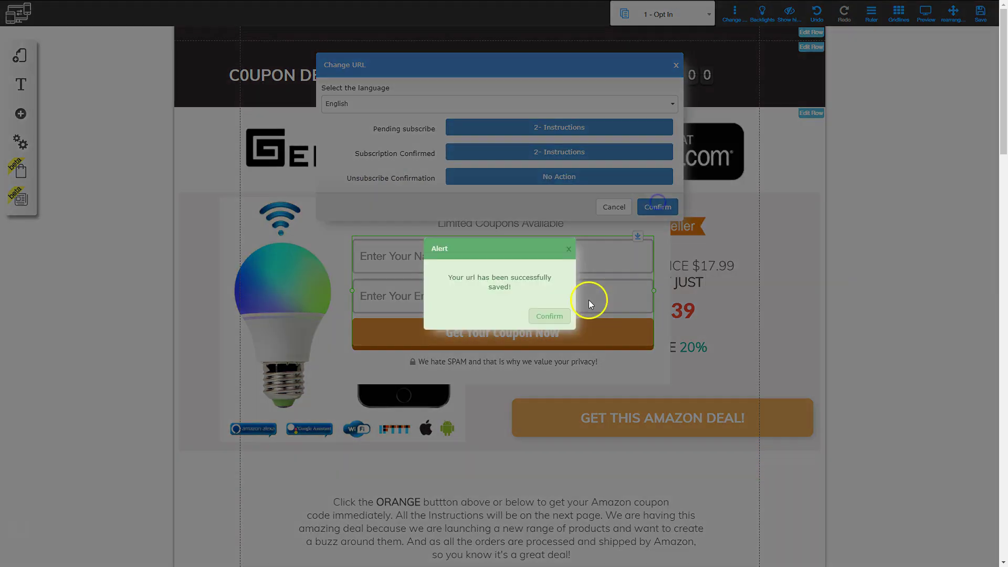
{"action": "left_click", "coordinate": [549, 316]}
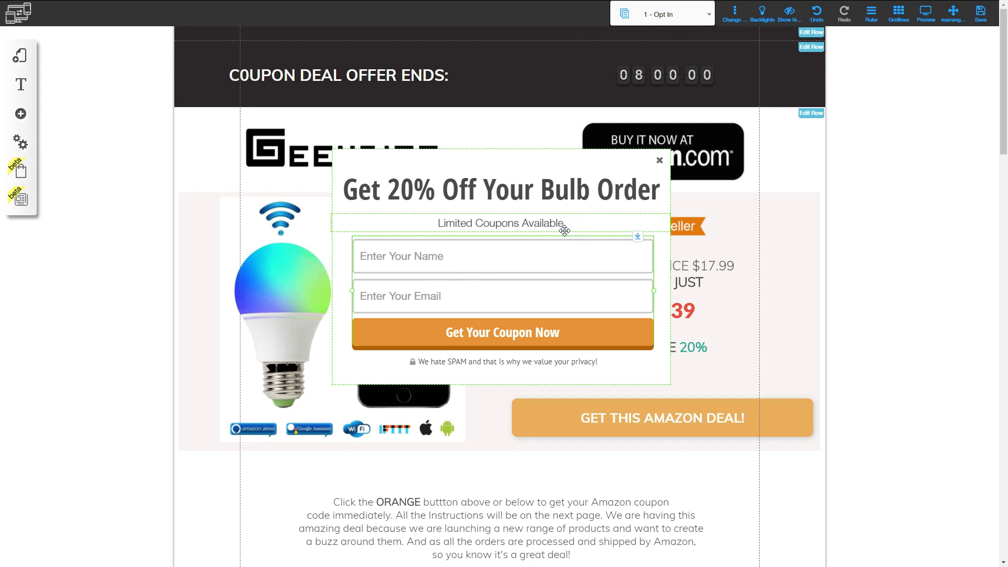
Step: Show the tablet version of the pop-up and apply the H2-Title L style to its headline
{"action": "left_click", "coordinate": [21, 113]}
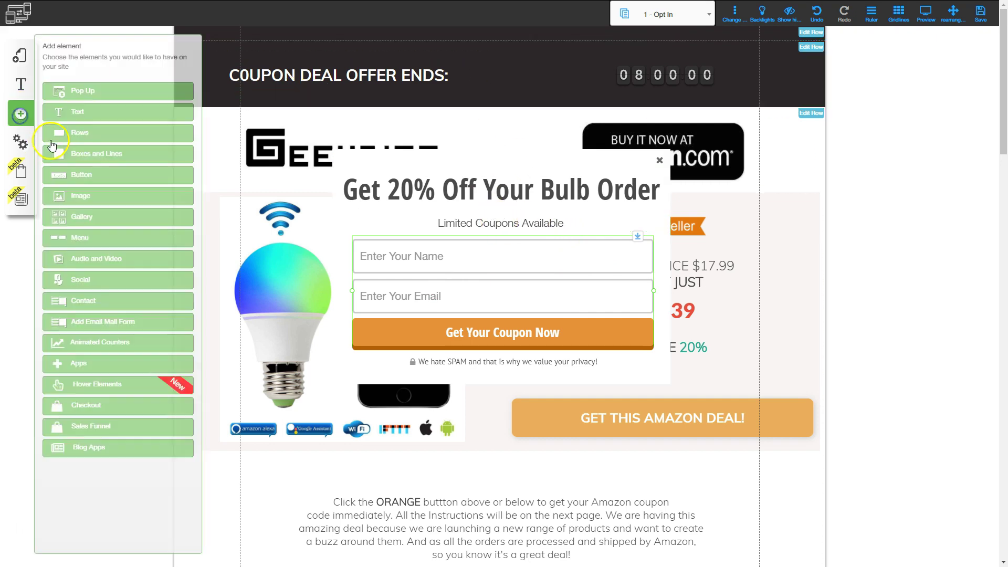
{"action": "left_click", "coordinate": [94, 88]}
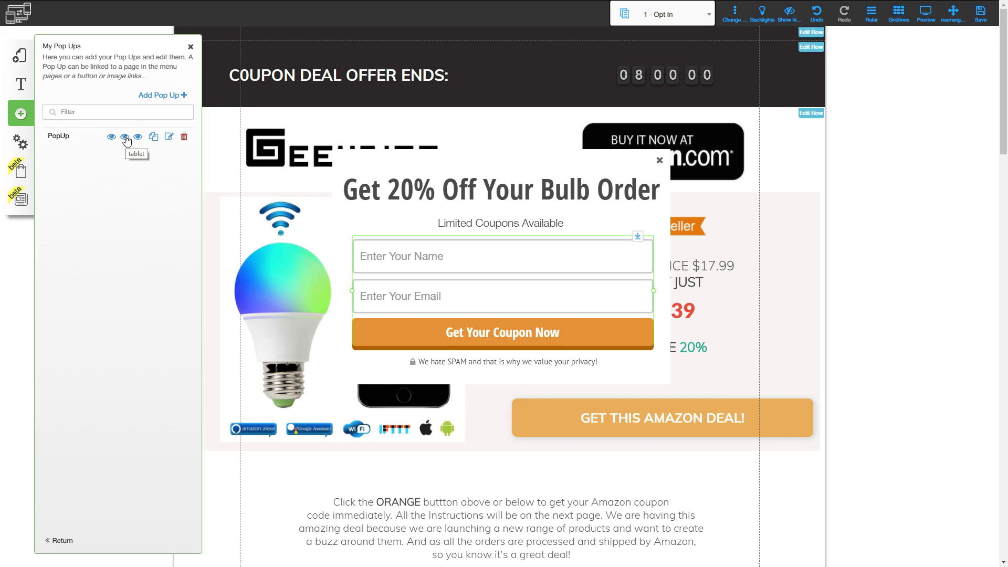
{"action": "left_click", "coordinate": [126, 137]}
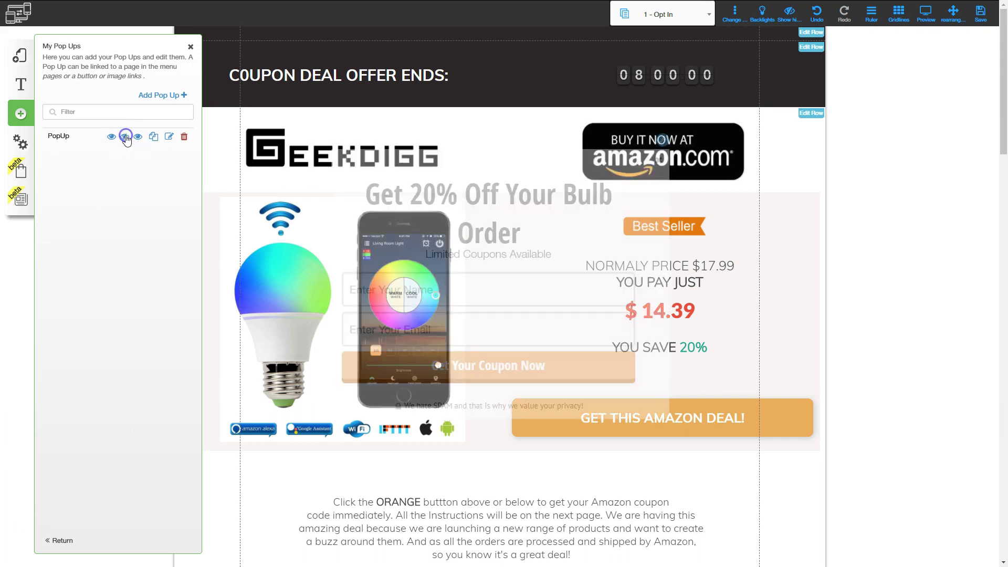
{"action": "left_click", "coordinate": [465, 190]}
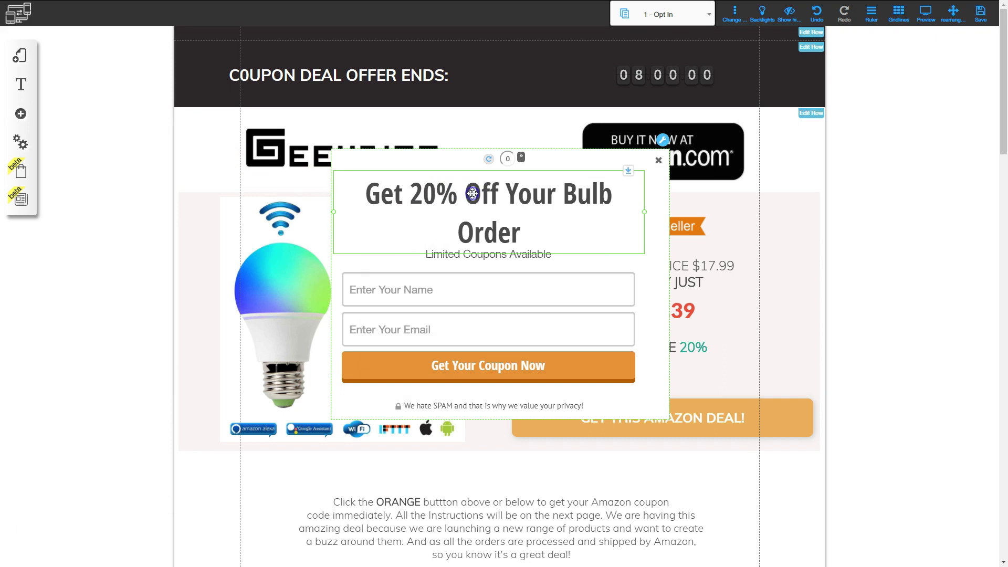
{"action": "double_click", "coordinate": [473, 193]}
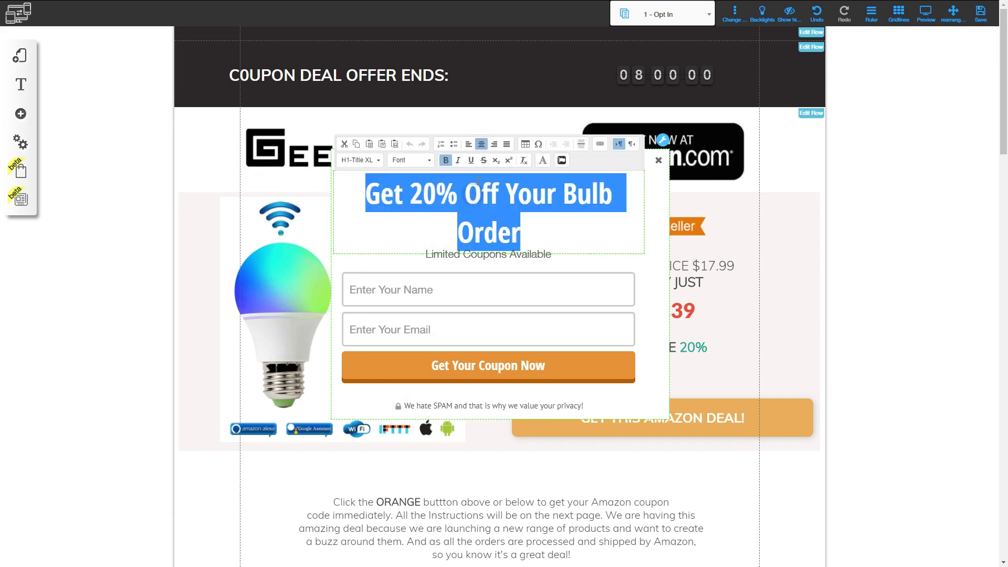
{"action": "left_click", "coordinate": [374, 160]}
{"action": "left_click", "coordinate": [378, 256]}
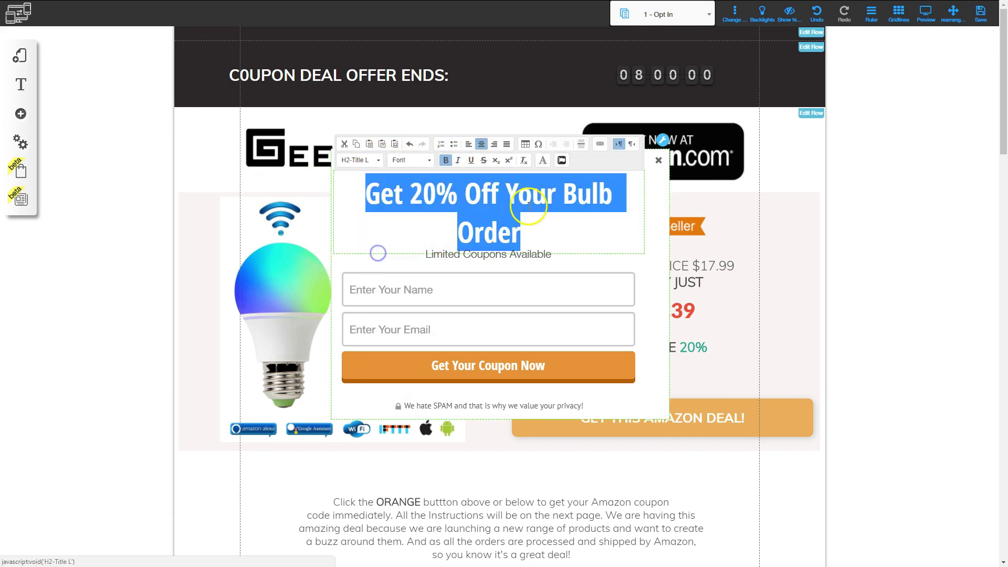
Step: Widen the tablet pop-up's headline box until the headline fits on one line, and position it across the pop-up
{"action": "left_click", "coordinate": [641, 210]}
{"action": "left_click", "coordinate": [722, 212]}
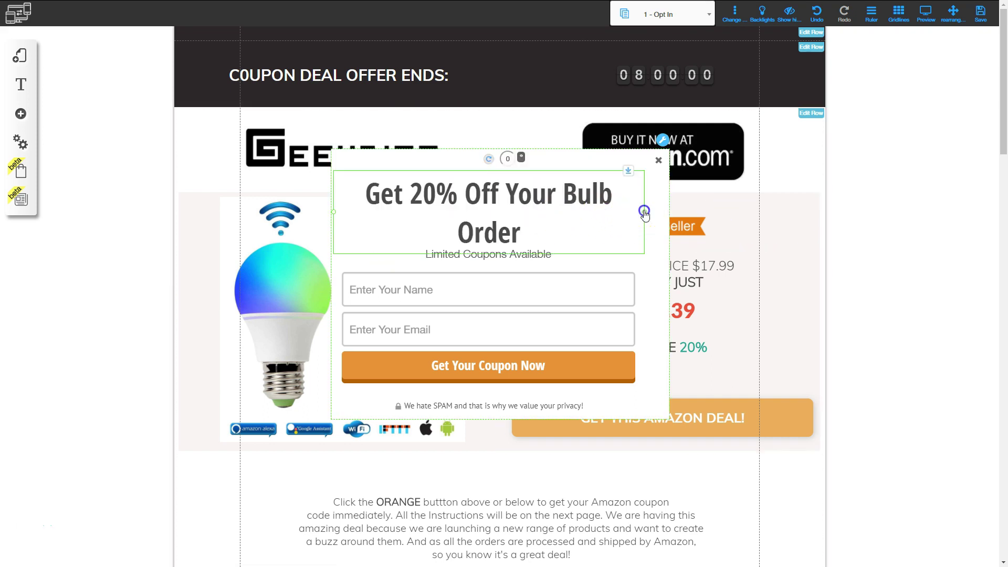
{"action": "left_click_drag", "start_coordinate": [645, 211], "coordinate": [664, 210]}
{"action": "left_click", "coordinate": [575, 204]}
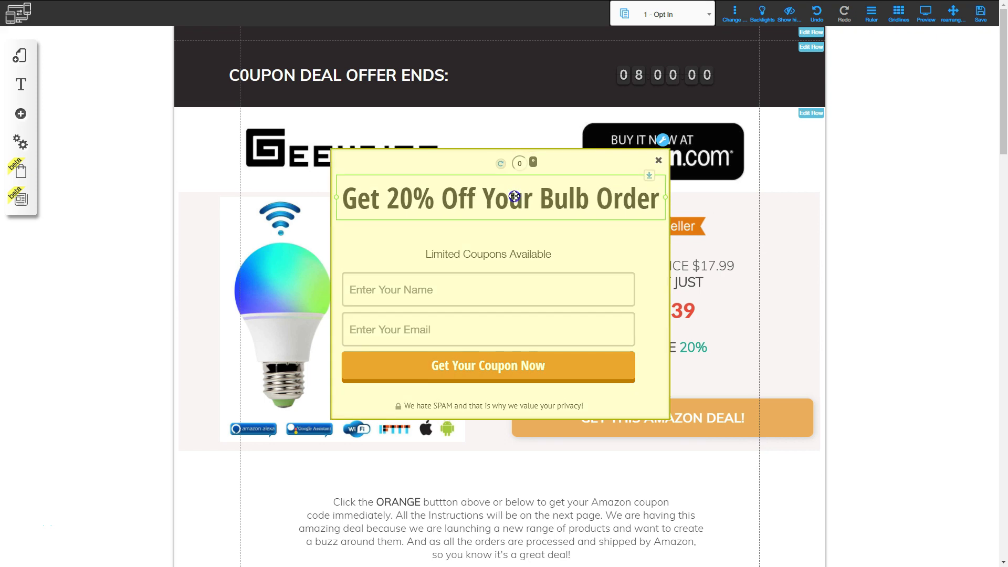
Step: Move the tablet pop-up's subtitle, form and privacy note with lock icon up beneath the headline, and shorten the pop-up to fit
{"action": "left_click_drag", "start_coordinate": [476, 257], "coordinate": [481, 228]}
{"action": "left_click_drag", "start_coordinate": [485, 304], "coordinate": [500, 271]}
{"action": "left_click_drag", "start_coordinate": [479, 405], "coordinate": [508, 363]}
{"action": "left_click_drag", "start_coordinate": [396, 406], "coordinate": [422, 361]}
{"action": "left_click", "coordinate": [509, 394]}
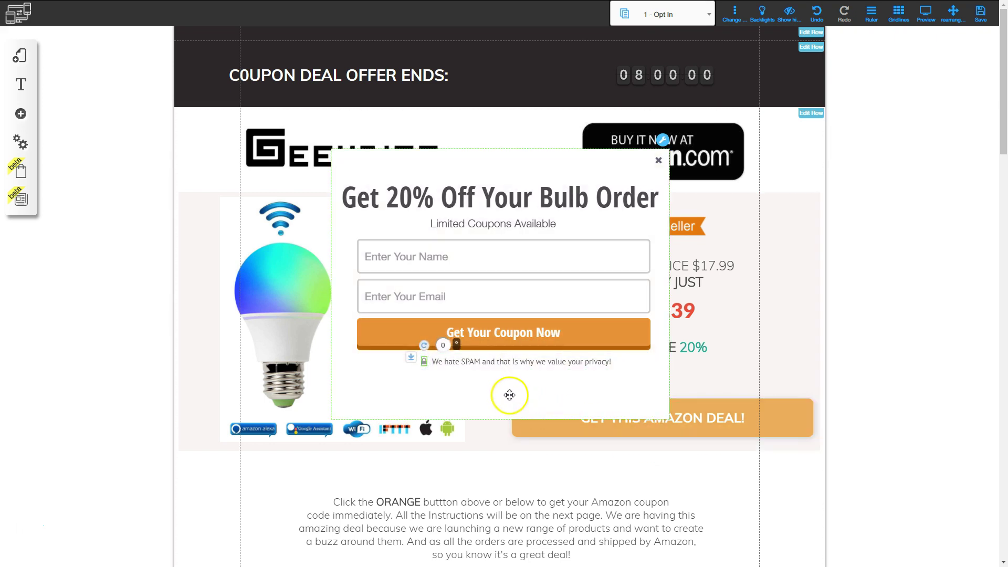
{"action": "left_click_drag", "start_coordinate": [499, 422], "coordinate": [503, 386]}
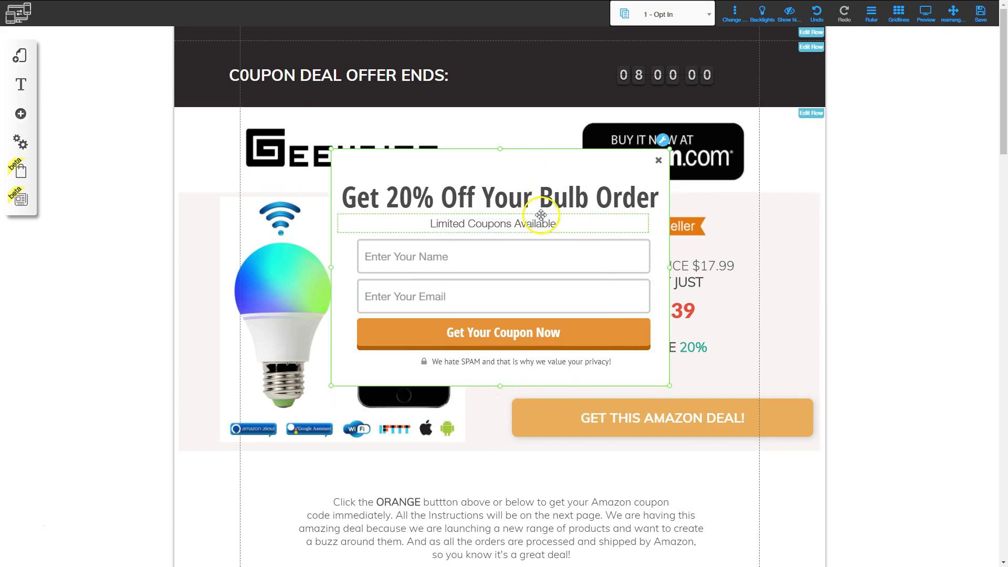
Step: Switch to the mobile version of the pop-up and automatically adjust its layout to the narrow screen
{"action": "left_click", "coordinate": [21, 114]}
{"action": "left_click", "coordinate": [101, 91]}
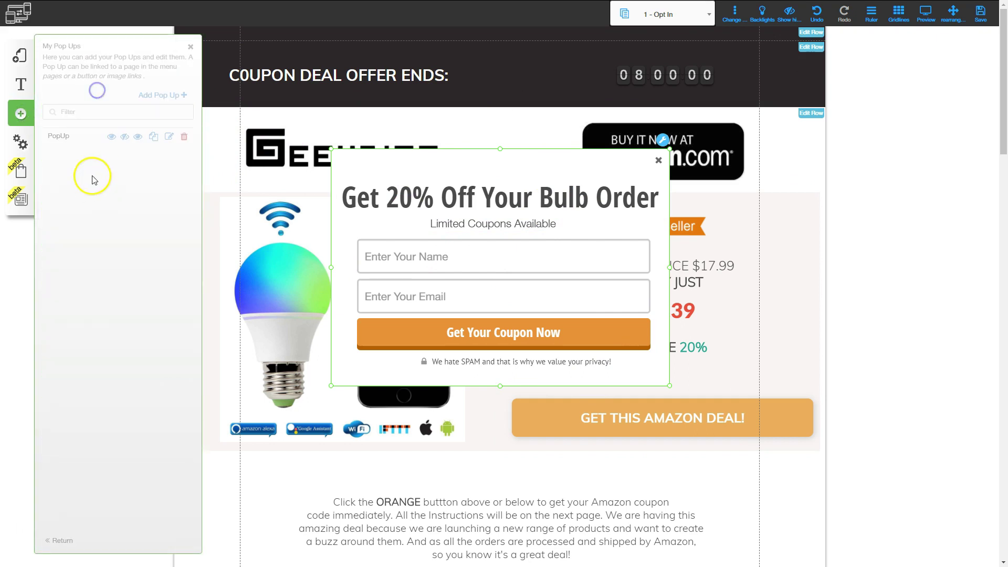
{"action": "left_click", "coordinate": [111, 138]}
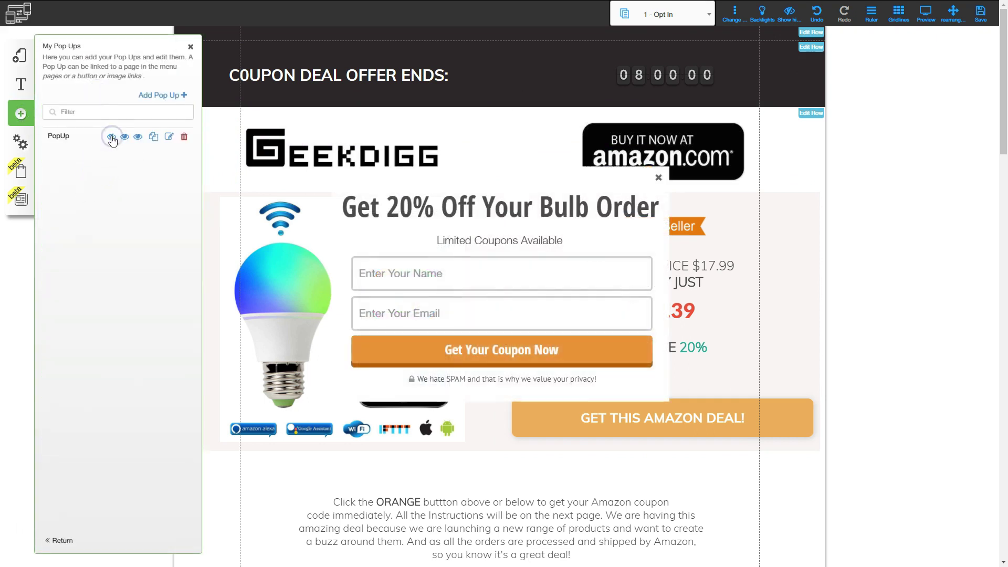
{"action": "left_click", "coordinate": [122, 138]}
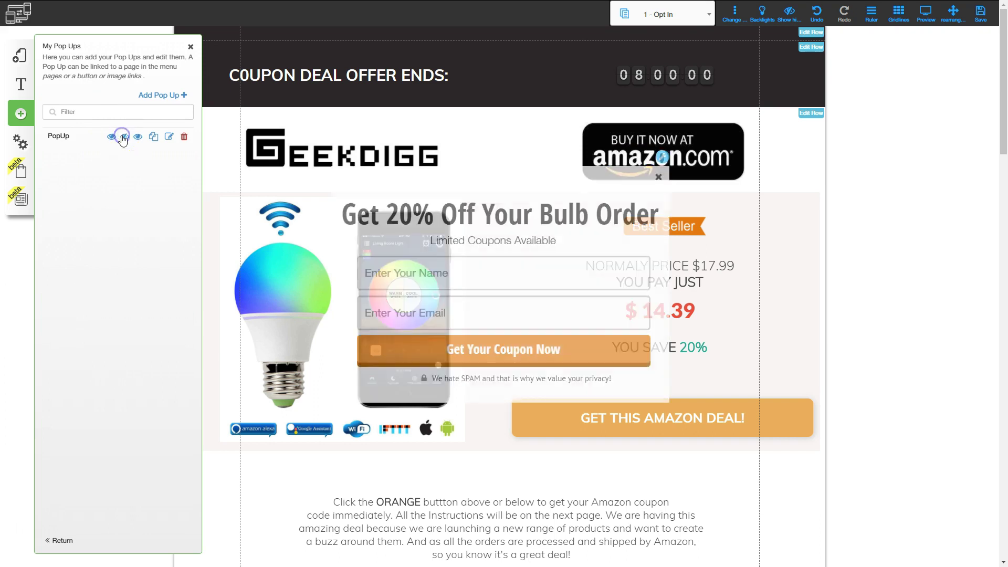
{"action": "left_click", "coordinate": [138, 138]}
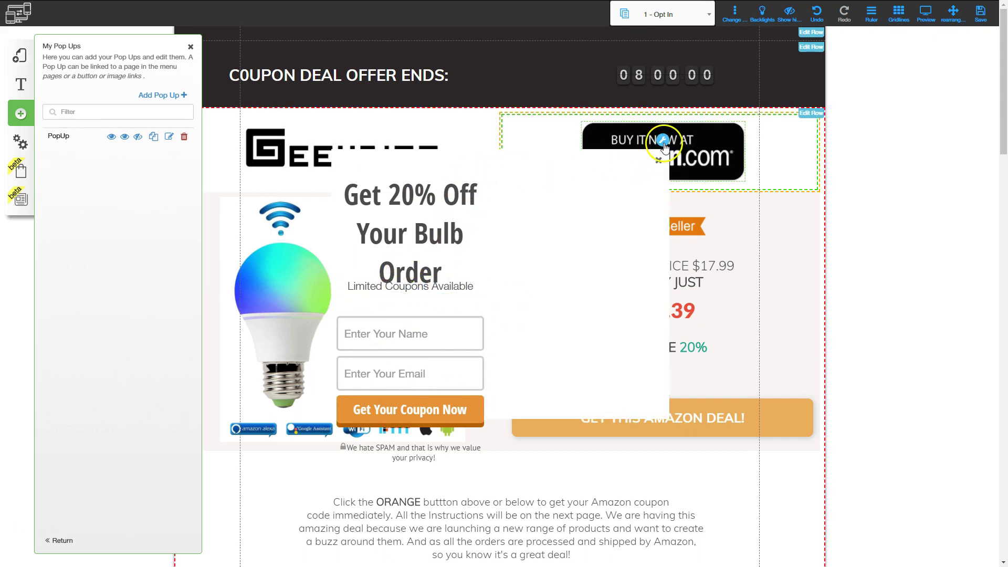
{"action": "left_click", "coordinate": [663, 142]}
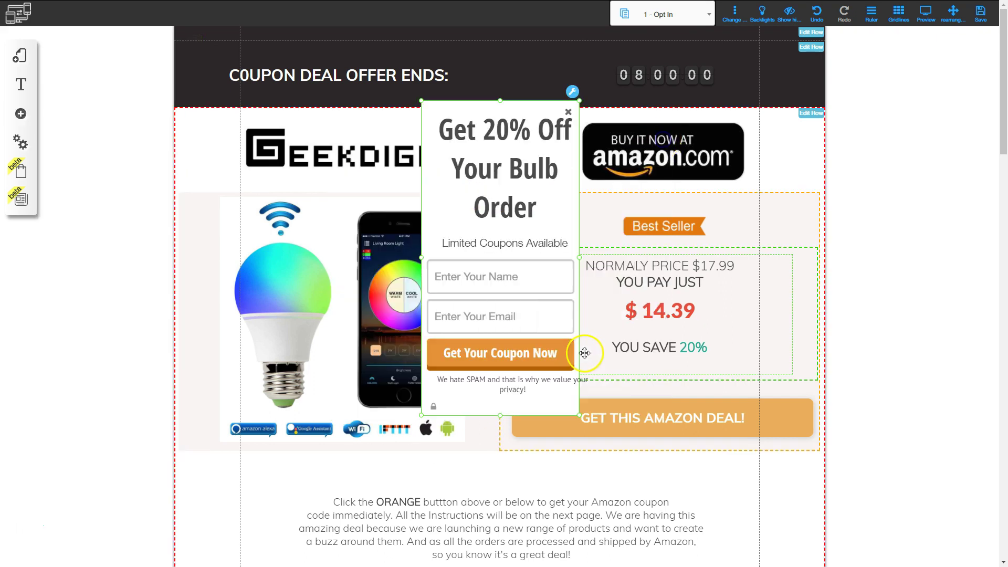
Step: Center the headline in the mobile pop-up and nudge the "Limited Coupons Available" line and the form slightly up
{"action": "left_click", "coordinate": [498, 149]}
{"action": "left_click_drag", "start_coordinate": [499, 148], "coordinate": [500, 145]}
{"action": "left_click", "coordinate": [496, 242]}
{"action": "left_click_drag", "start_coordinate": [496, 242], "coordinate": [497, 235]}
{"action": "left_click", "coordinate": [497, 270]}
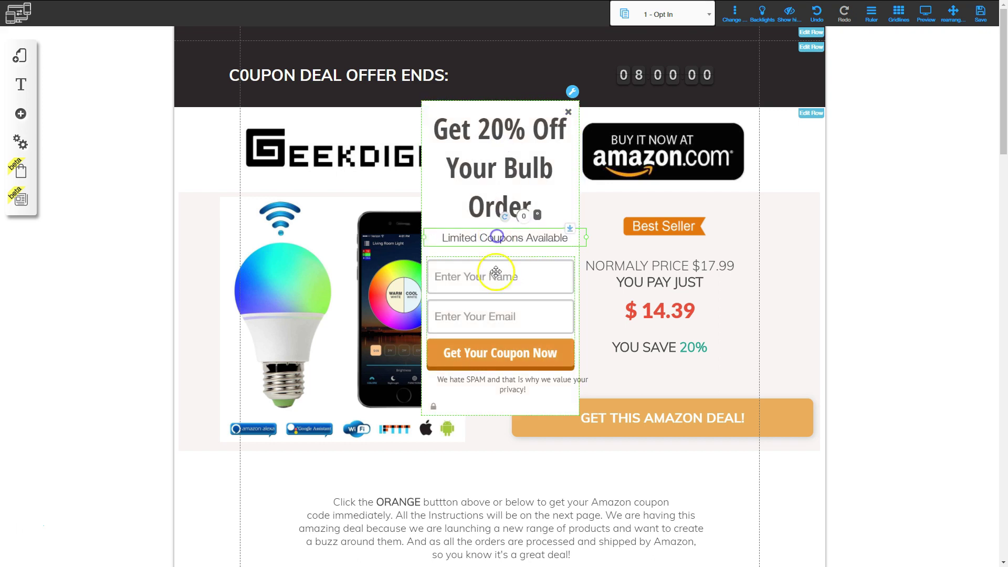
Step: Fit the privacy note within the mobile pop-up's width and place the lock icon beside its first line
{"action": "left_click", "coordinate": [502, 387]}
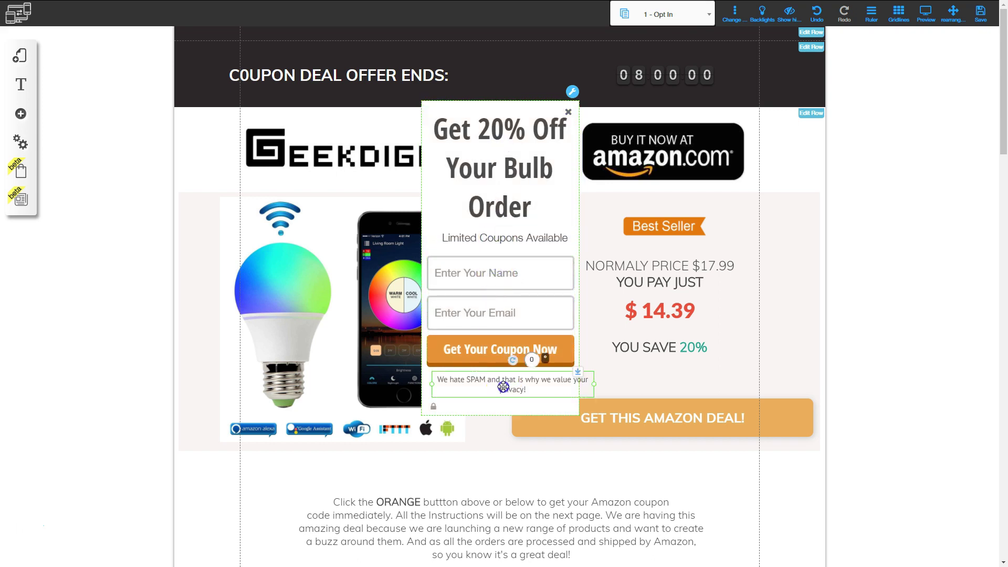
{"action": "left_click_drag", "start_coordinate": [588, 385], "coordinate": [436, 381]}
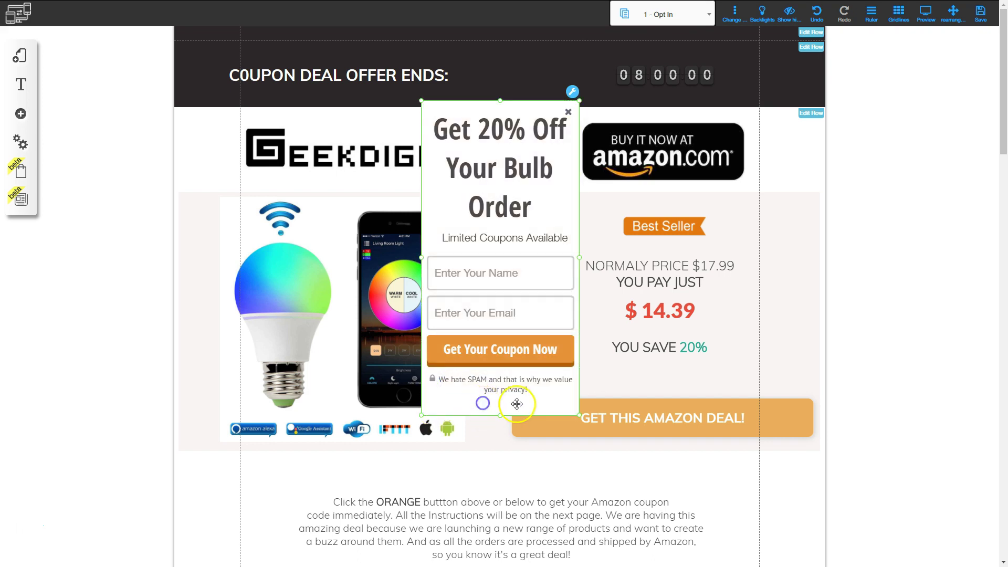
{"action": "left_click", "coordinate": [548, 417]}
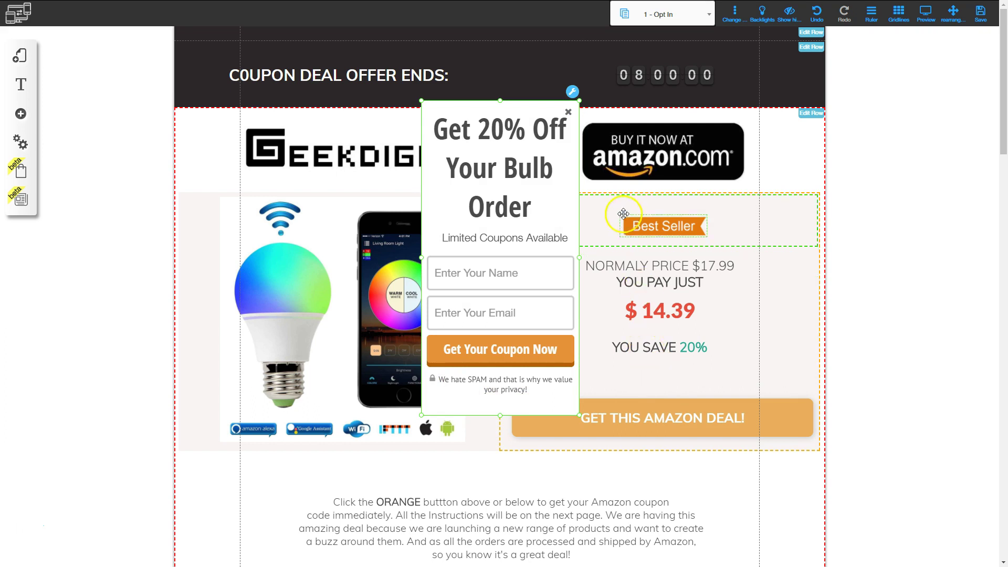
Step: Assign the AMZ Light Bulb coupon list to the email form in the desktop version of the pop-up
{"action": "left_click", "coordinate": [568, 114]}
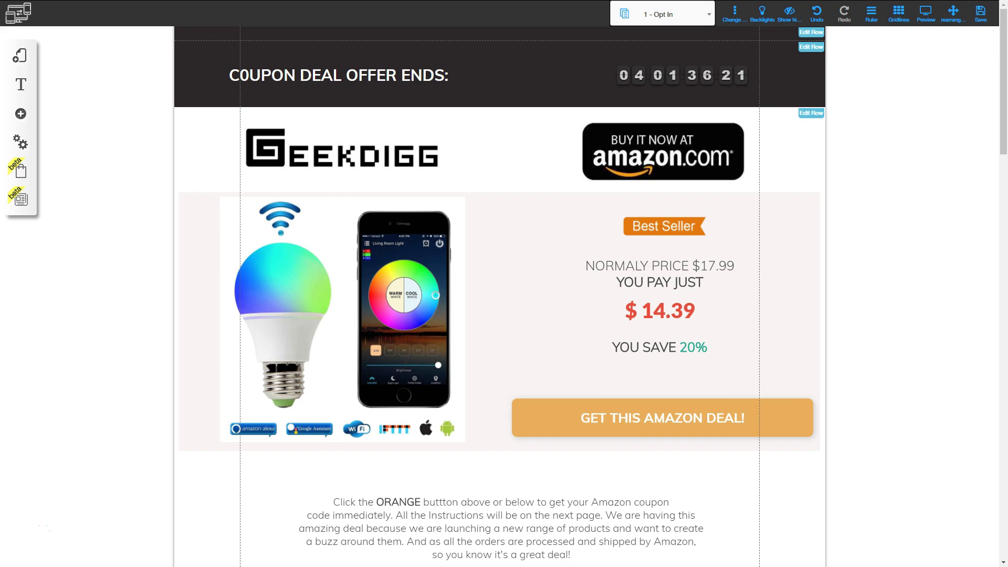
{"action": "left_click", "coordinate": [21, 113]}
{"action": "left_click", "coordinate": [97, 90]}
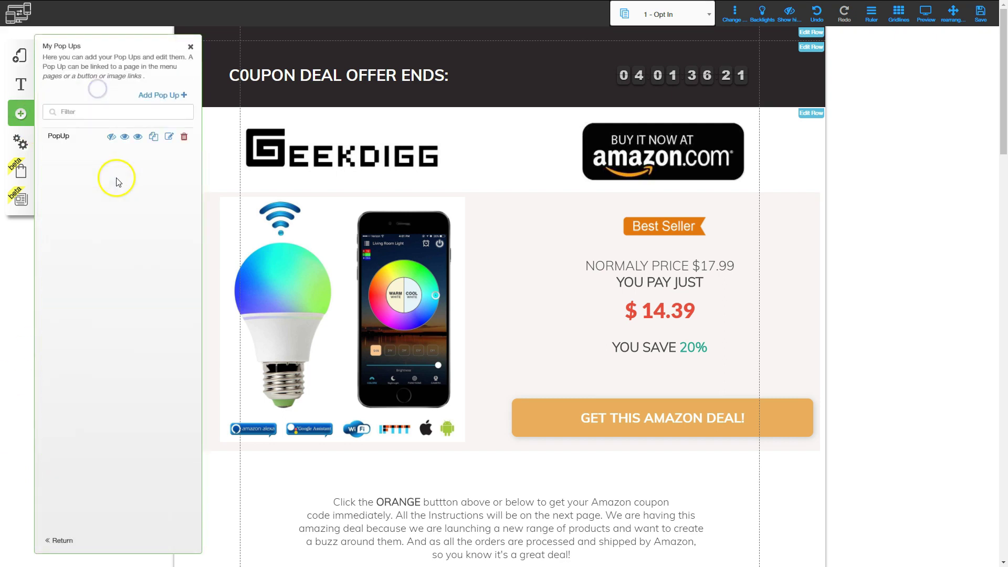
{"action": "left_click", "coordinate": [108, 138]}
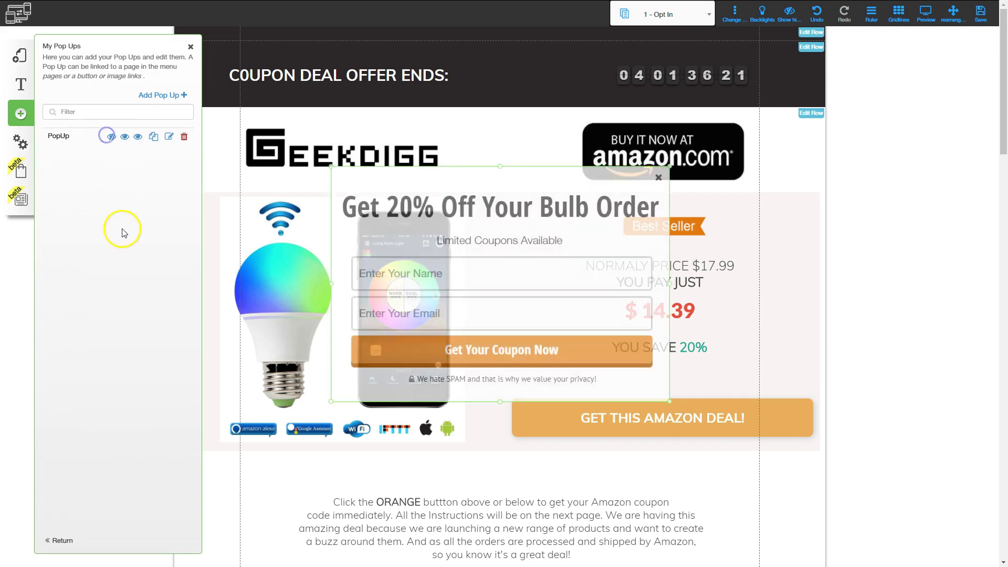
{"action": "left_click", "coordinate": [488, 305]}
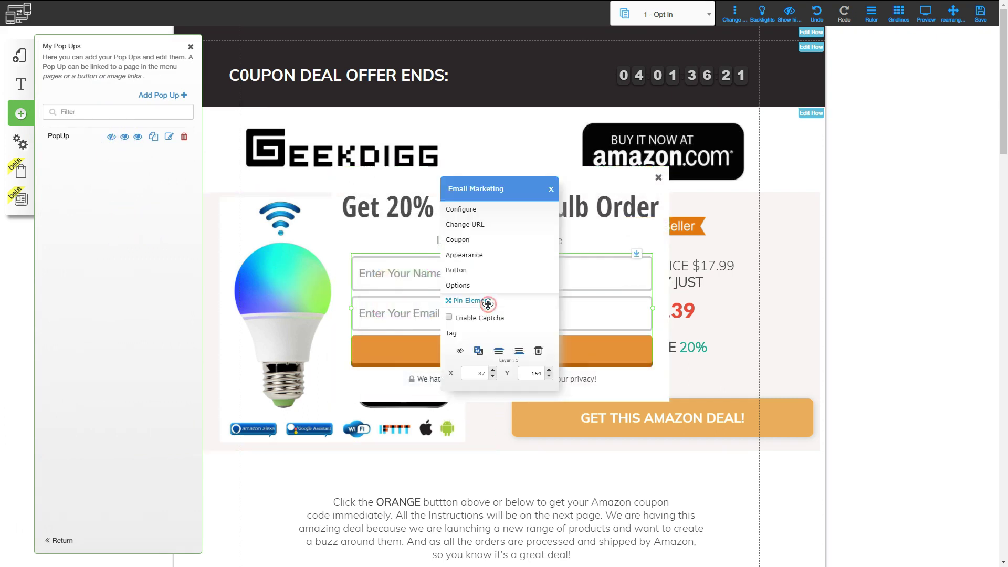
{"action": "left_click", "coordinate": [467, 240]}
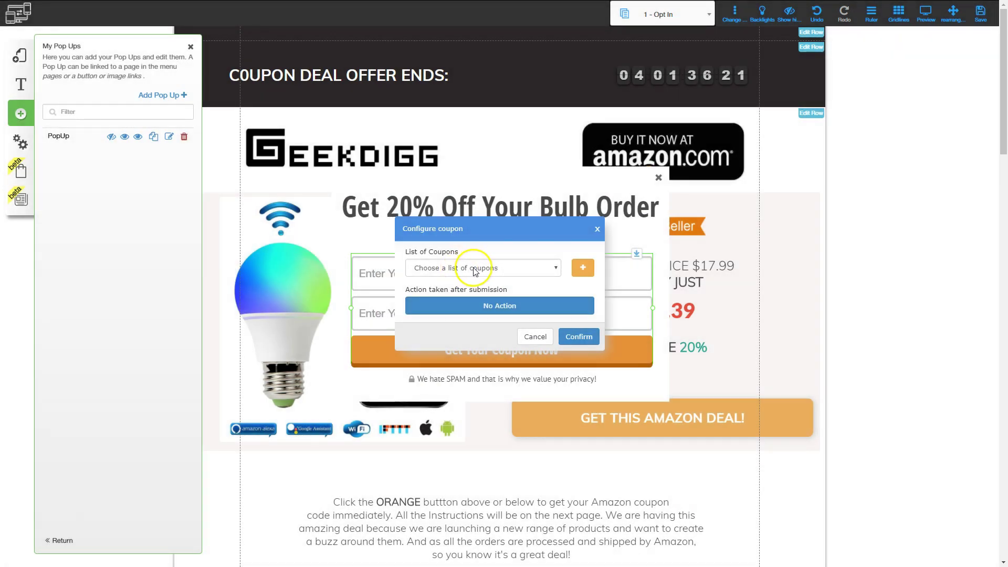
{"action": "left_click", "coordinate": [480, 269]}
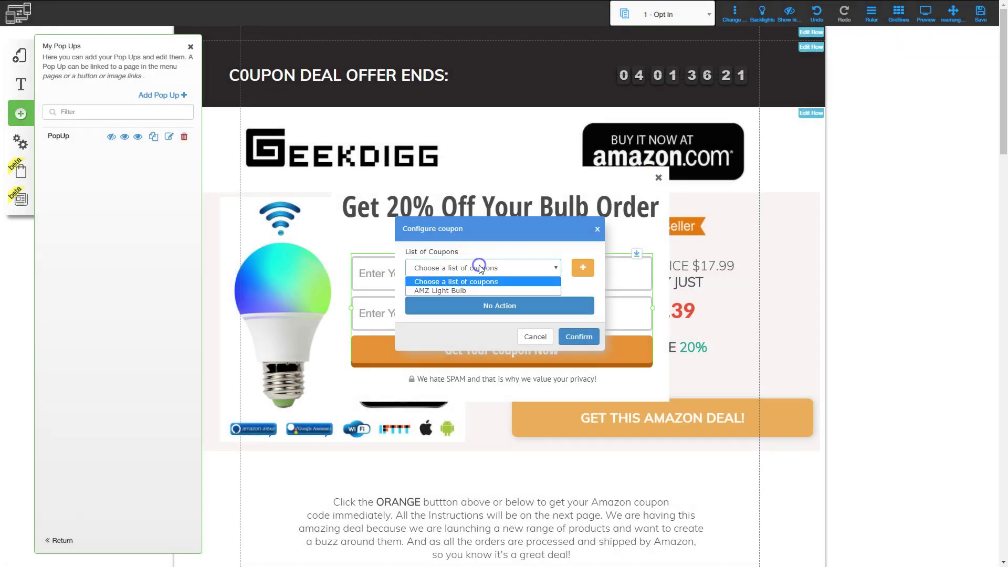
{"action": "left_click", "coordinate": [445, 292]}
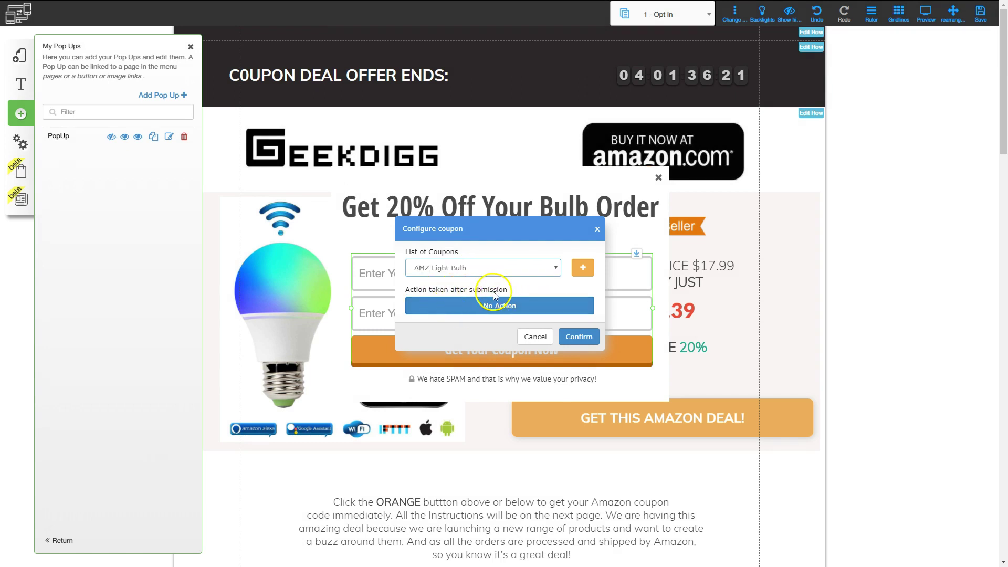
{"action": "left_click", "coordinate": [579, 337]}
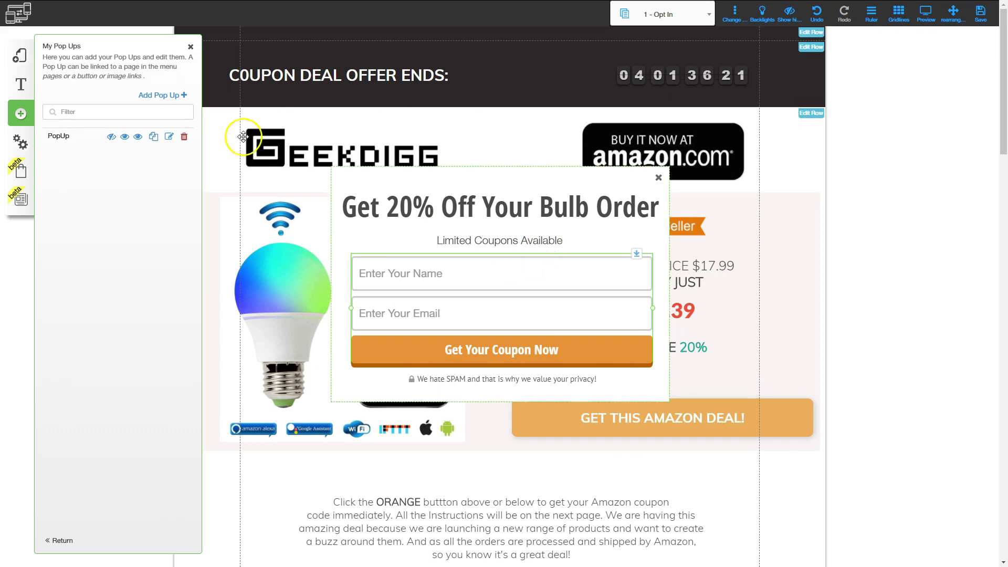
Step: Show the tablet version of the pop-up and confirm AMZ Light Bulb as its form's coupon list
{"action": "left_click", "coordinate": [126, 137]}
{"action": "left_click", "coordinate": [471, 296]}
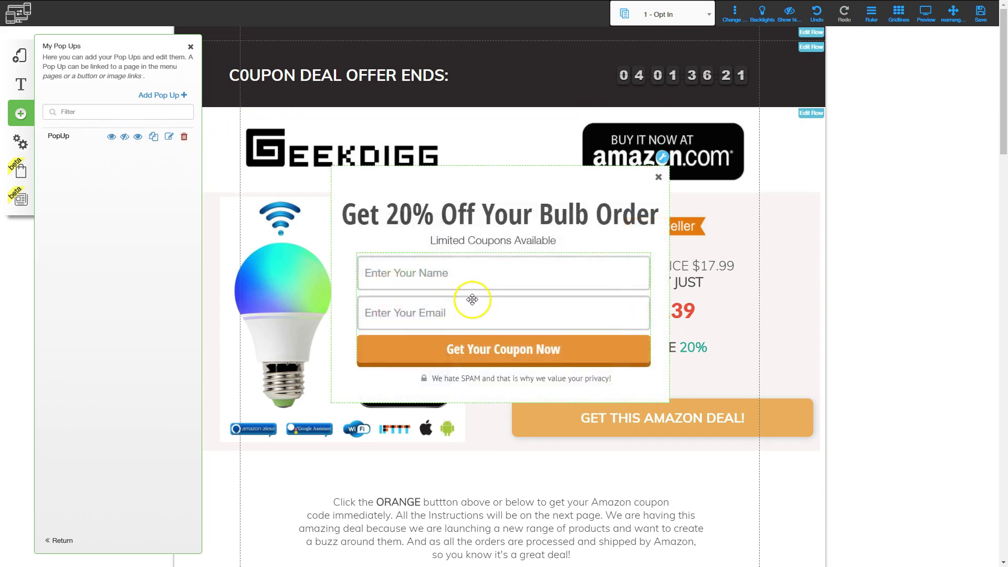
{"action": "left_click", "coordinate": [472, 300]}
{"action": "left_click", "coordinate": [467, 241]}
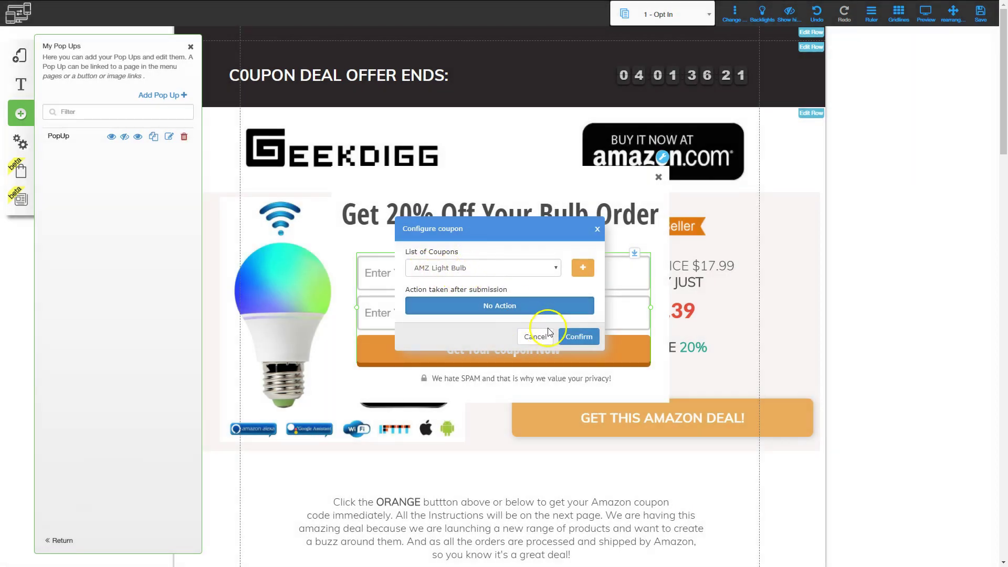
{"action": "left_click", "coordinate": [574, 336]}
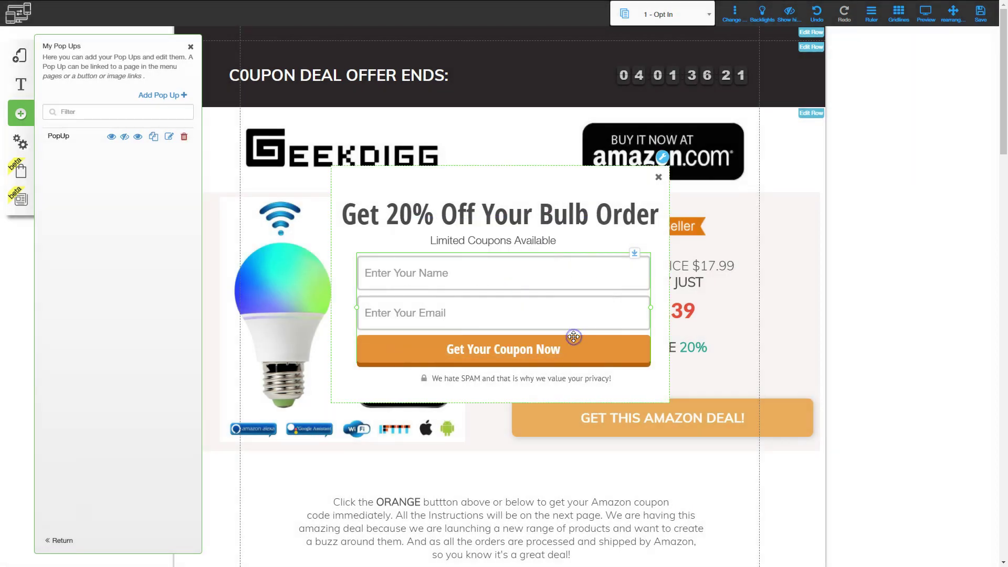
Step: Confirm AMZ Light Bulb as the coupon list of the mobile pop-up's form, and save the page with the pop-up closed
{"action": "left_click", "coordinate": [138, 137]}
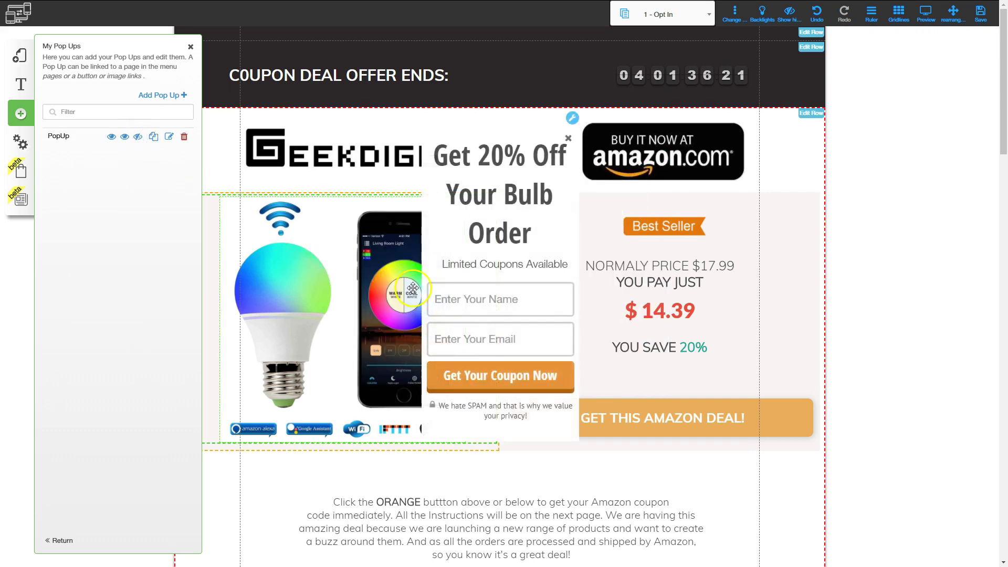
{"action": "left_click", "coordinate": [507, 340]}
{"action": "left_click", "coordinate": [467, 240]}
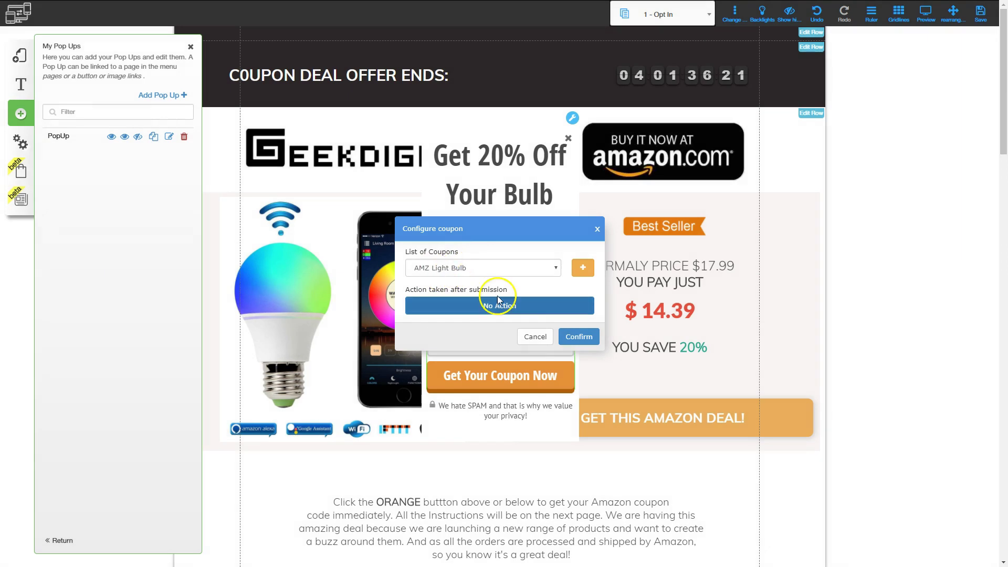
{"action": "left_click", "coordinate": [578, 336]}
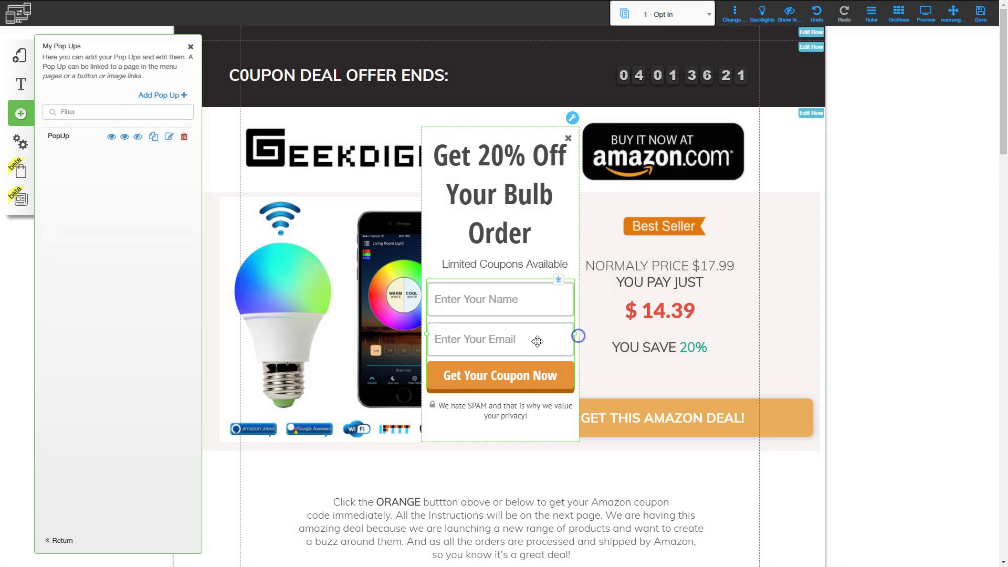
{"action": "left_click", "coordinate": [568, 138]}
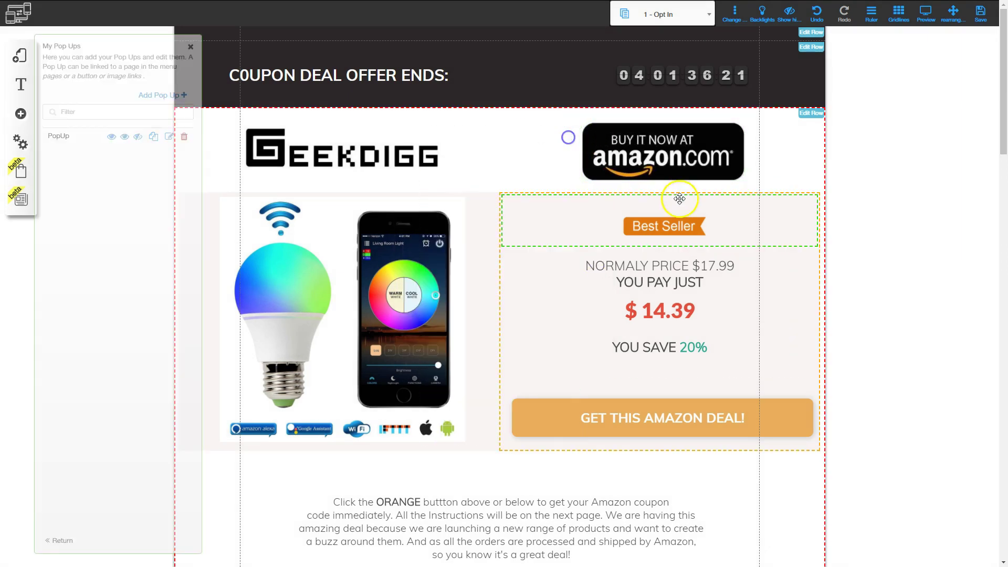
{"action": "left_click", "coordinate": [979, 16]}
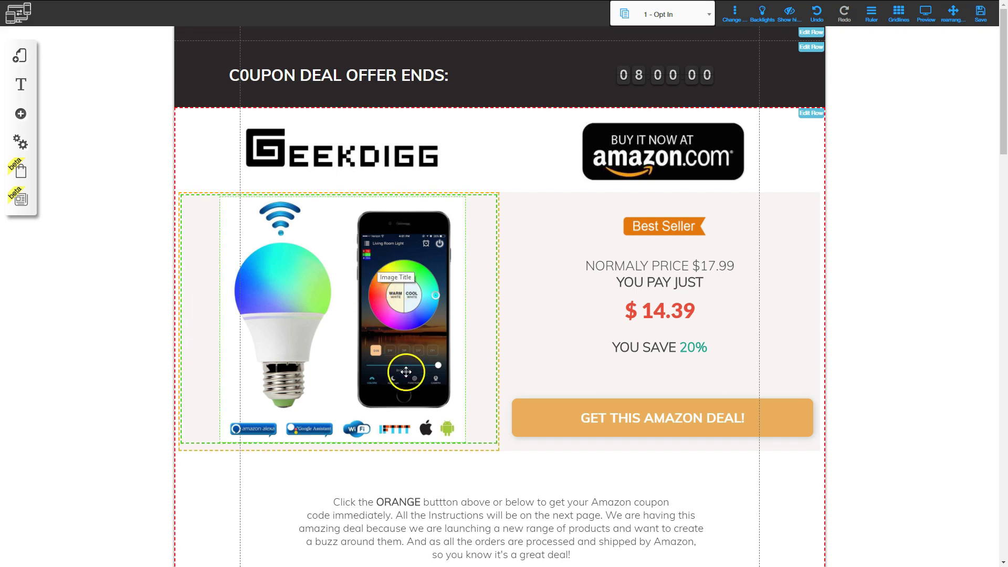
Step: Link the "GET THIS AMAZON DEAL!" button beneath the price details to the pop-up named PopUp
{"action": "scroll", "coordinate": [602, 423], "scroll_direction": "down", "scroll_amount": 15}
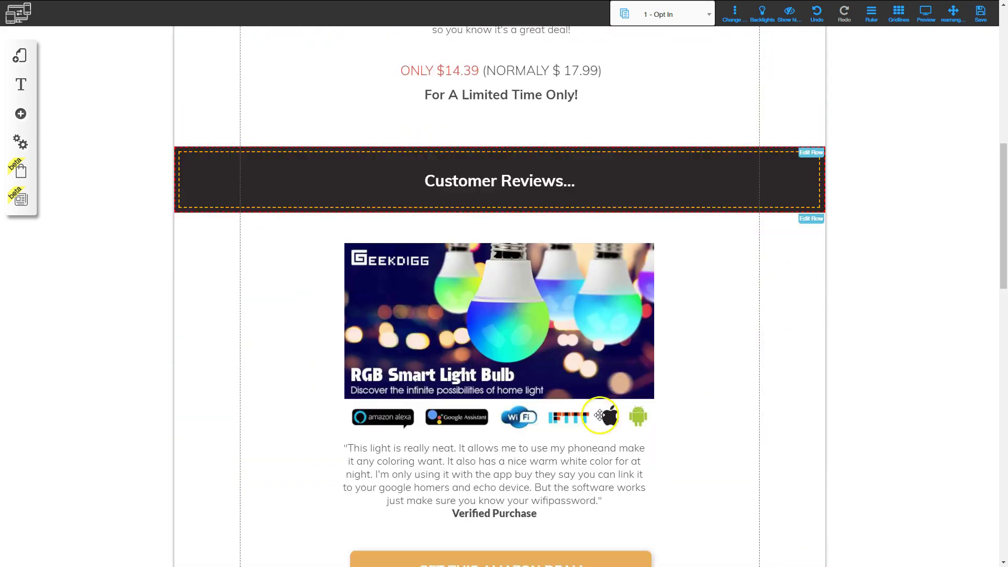
{"action": "scroll", "coordinate": [420, 425], "scroll_direction": "down", "scroll_amount": 10}
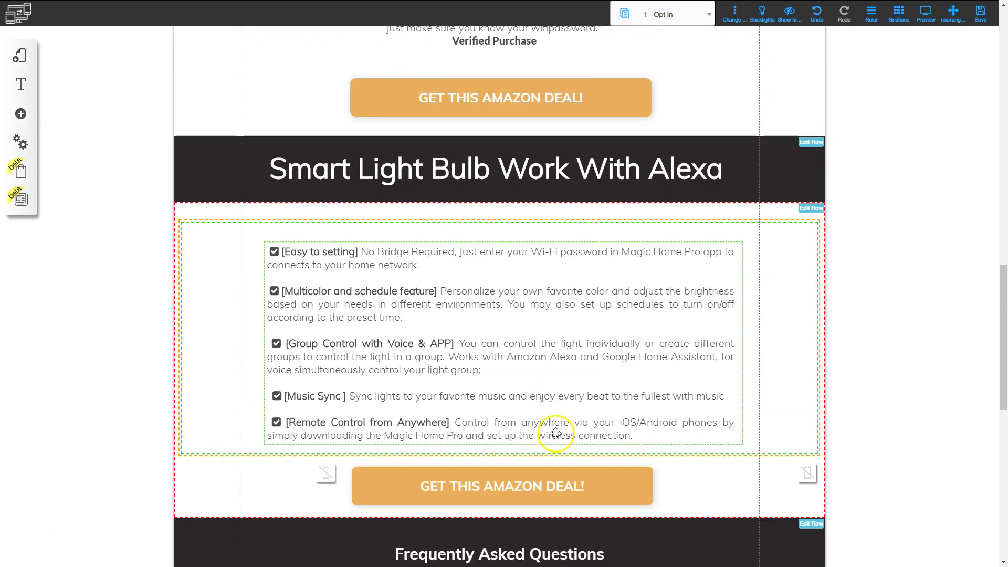
{"action": "scroll", "coordinate": [508, 454], "scroll_direction": "down", "scroll_amount": 6}
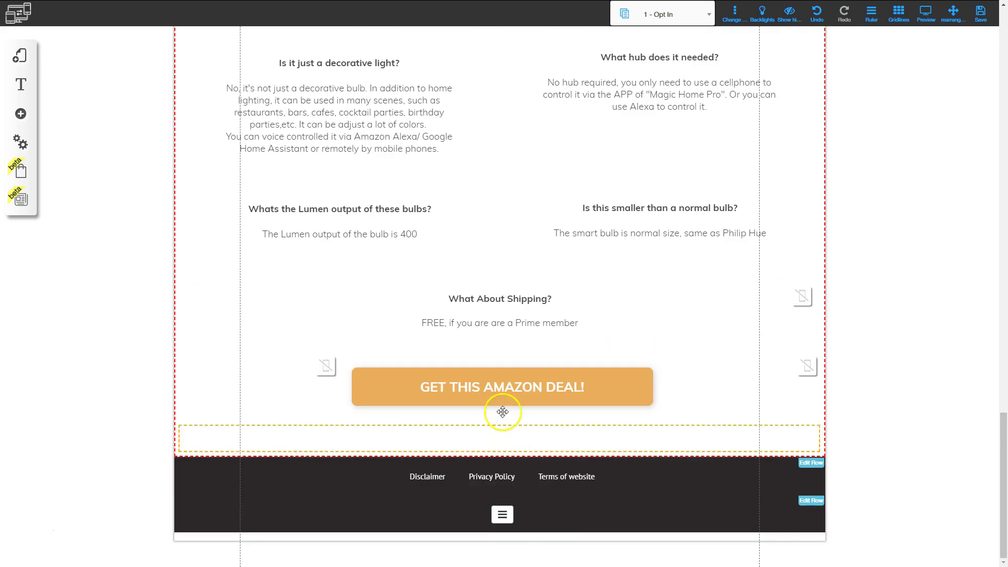
{"action": "scroll", "coordinate": [540, 384], "scroll_direction": "up", "scroll_amount": 20}
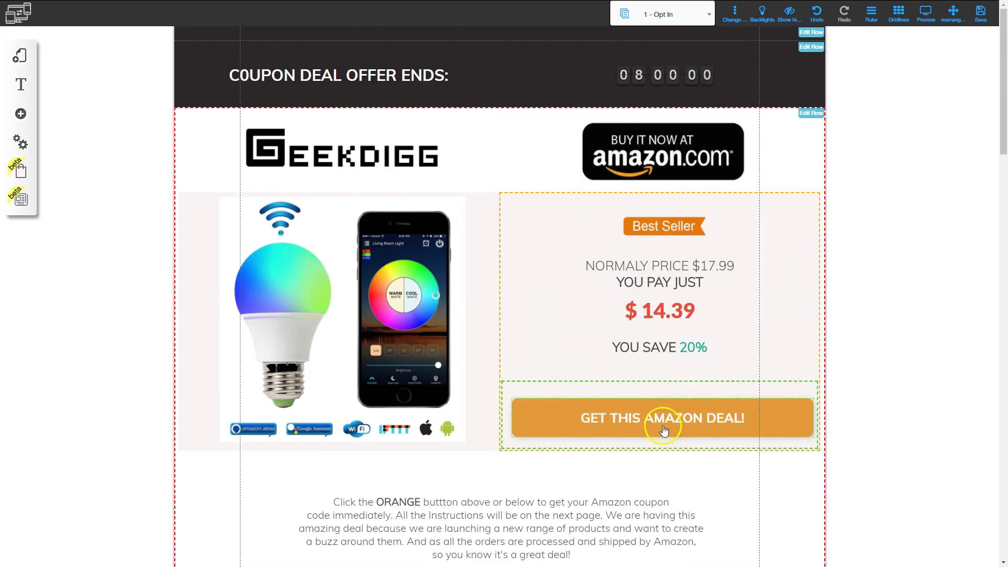
{"action": "left_click", "coordinate": [661, 429]}
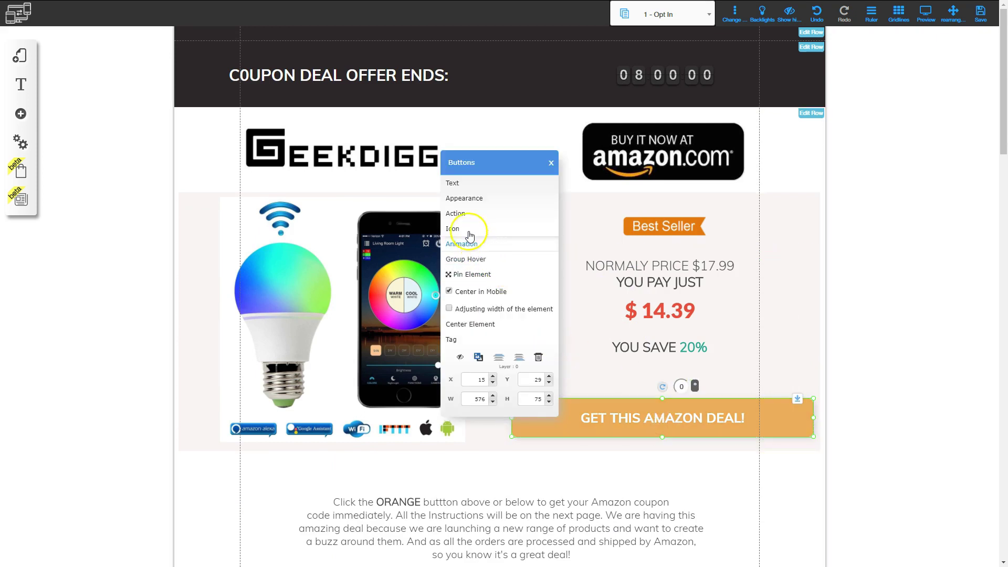
{"action": "left_click", "coordinate": [455, 214]}
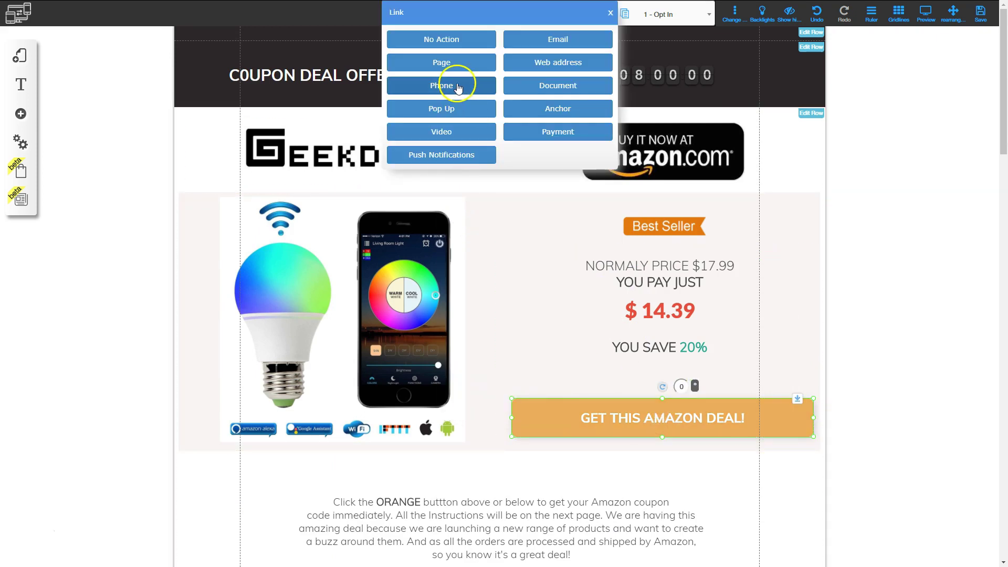
{"action": "left_click", "coordinate": [453, 108]}
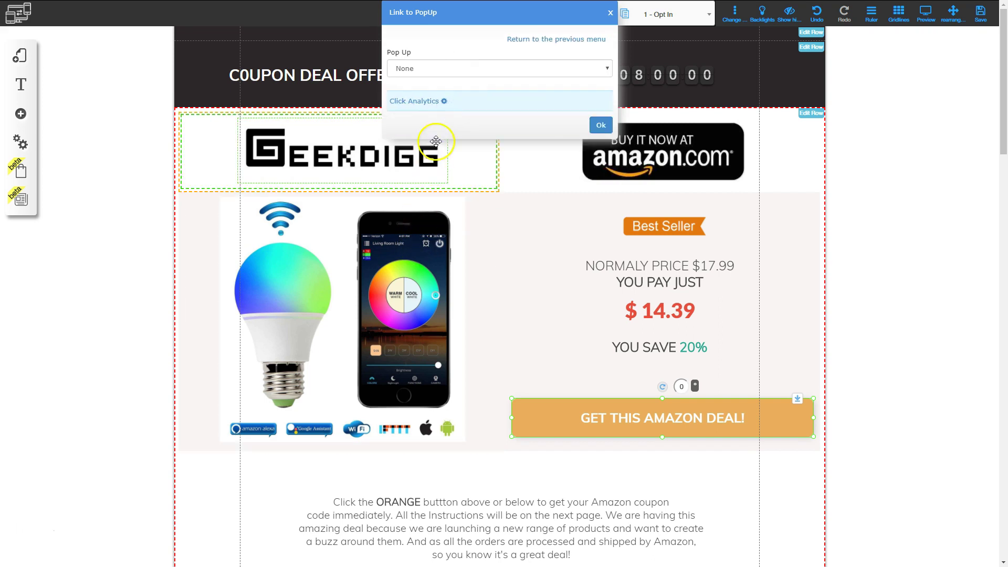
{"action": "left_click", "coordinate": [416, 67]}
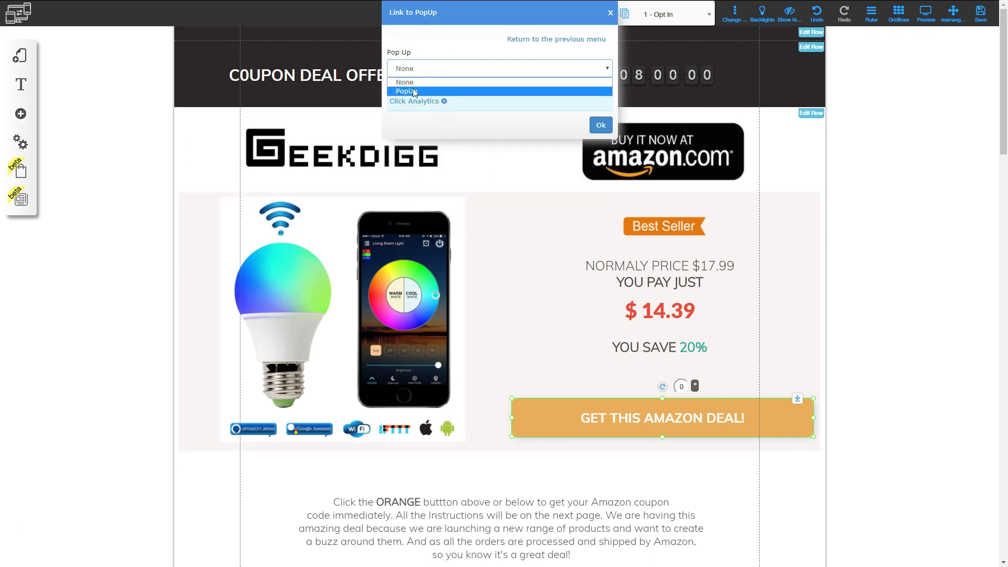
{"action": "left_click", "coordinate": [415, 92]}
{"action": "left_click", "coordinate": [601, 124]}
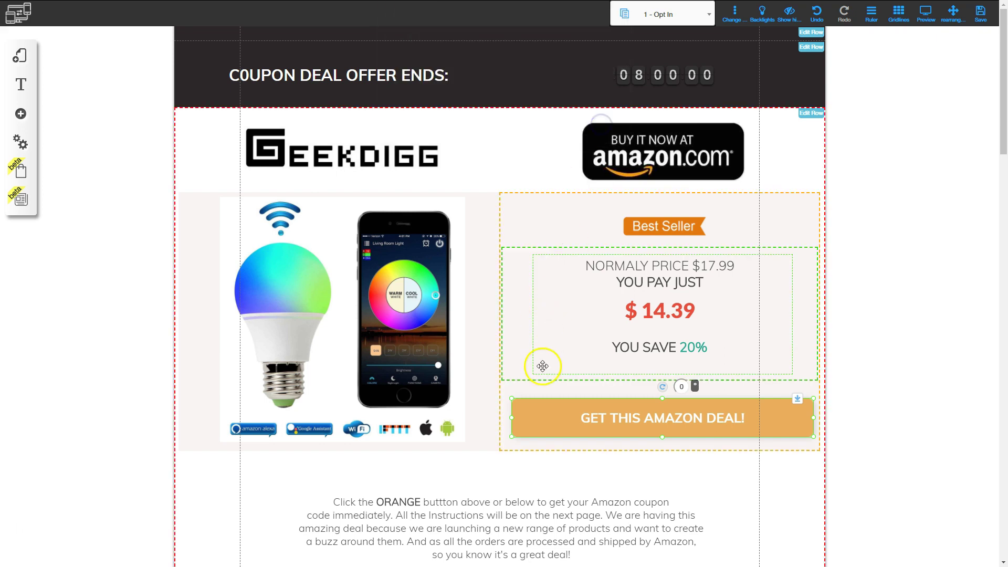
Step: Link the "GET THIS AMAZON DEAL!" button below the customer review to PopUp
{"action": "scroll", "coordinate": [542, 366], "scroll_direction": "down", "scroll_amount": 18}
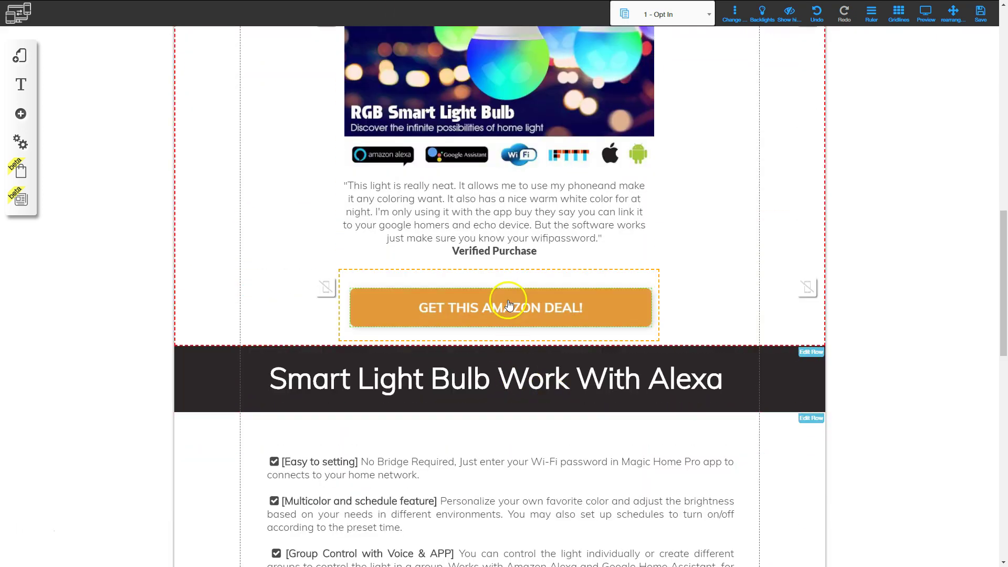
{"action": "right_click", "coordinate": [509, 305]}
{"action": "left_click", "coordinate": [464, 210]}
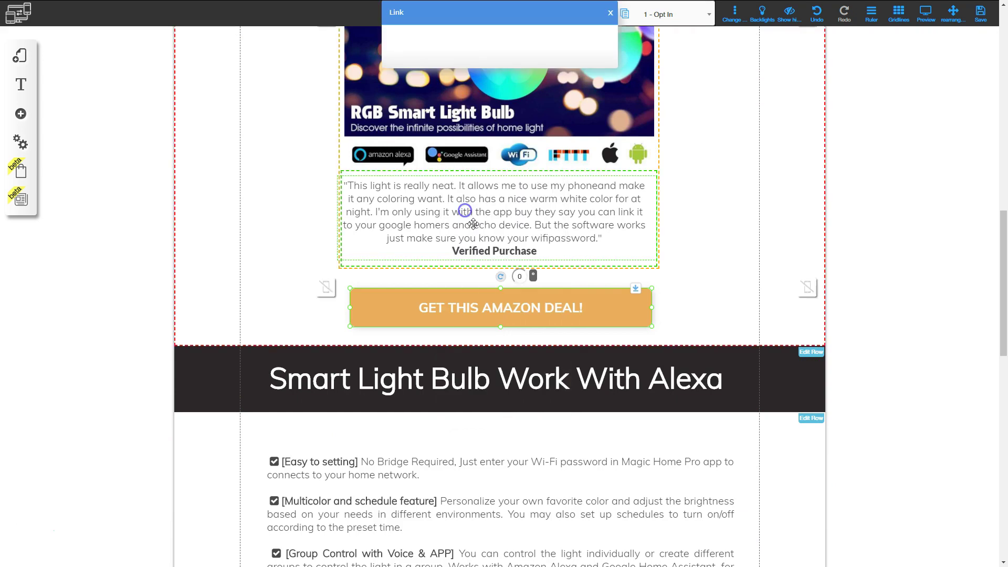
{"action": "left_click", "coordinate": [441, 110]}
{"action": "left_click", "coordinate": [443, 68]}
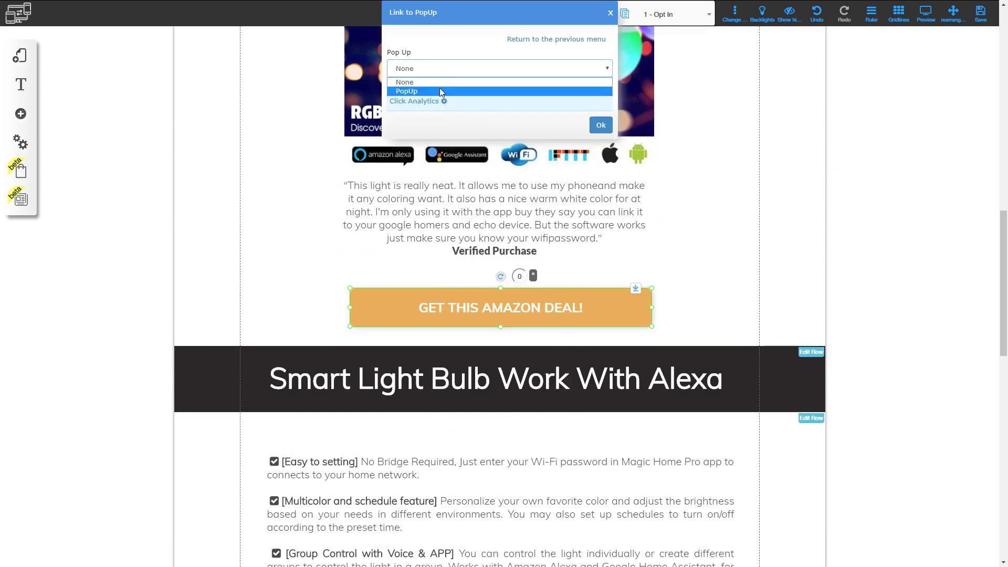
{"action": "left_click", "coordinate": [440, 89]}
{"action": "left_click", "coordinate": [601, 125]}
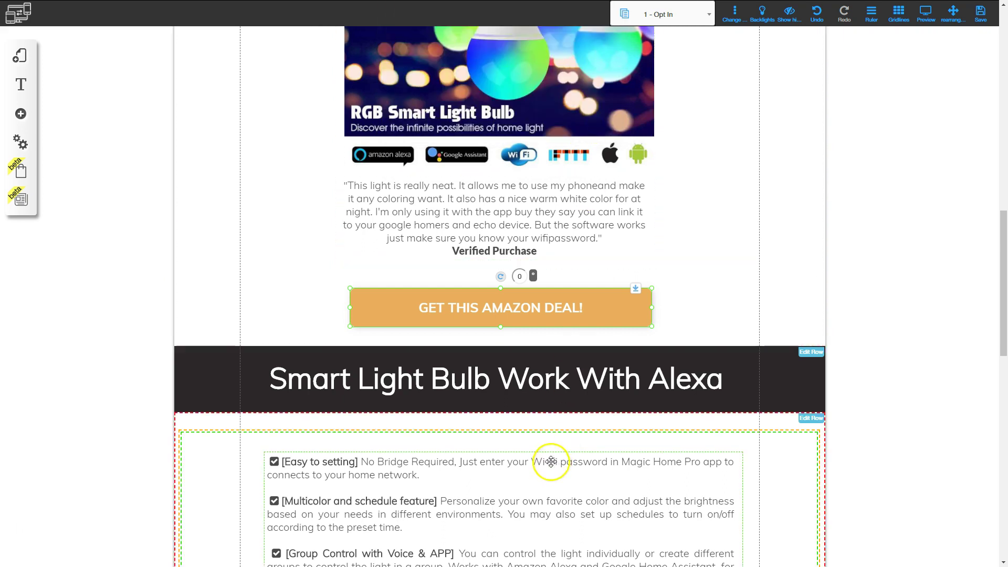
Step: Link the "GET THIS AMAZON DEAL!" button beneath the Alexa feature list to PopUp
{"action": "scroll", "coordinate": [551, 452], "scroll_direction": "down", "scroll_amount": 8}
{"action": "right_click", "coordinate": [492, 282]}
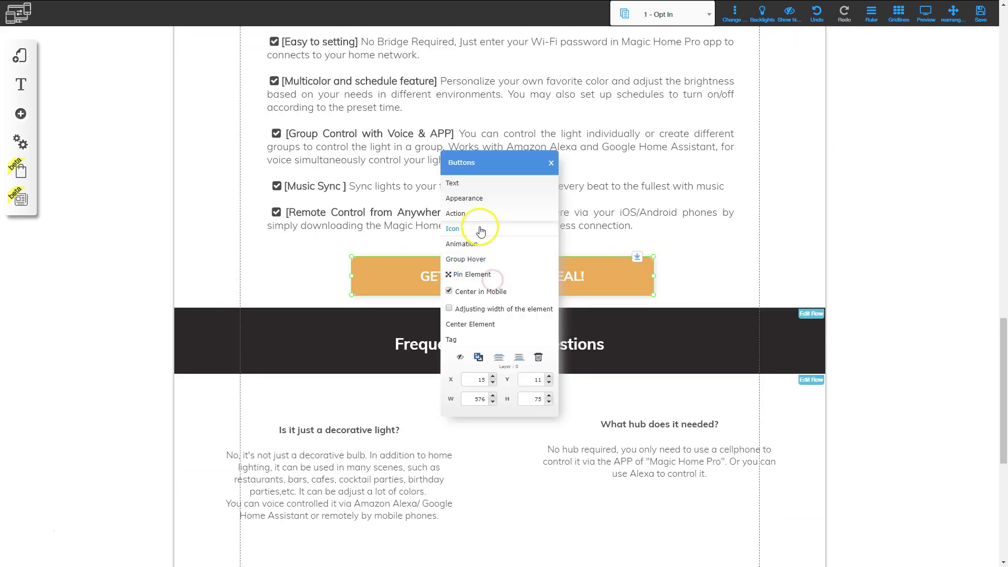
{"action": "left_click", "coordinate": [462, 213]}
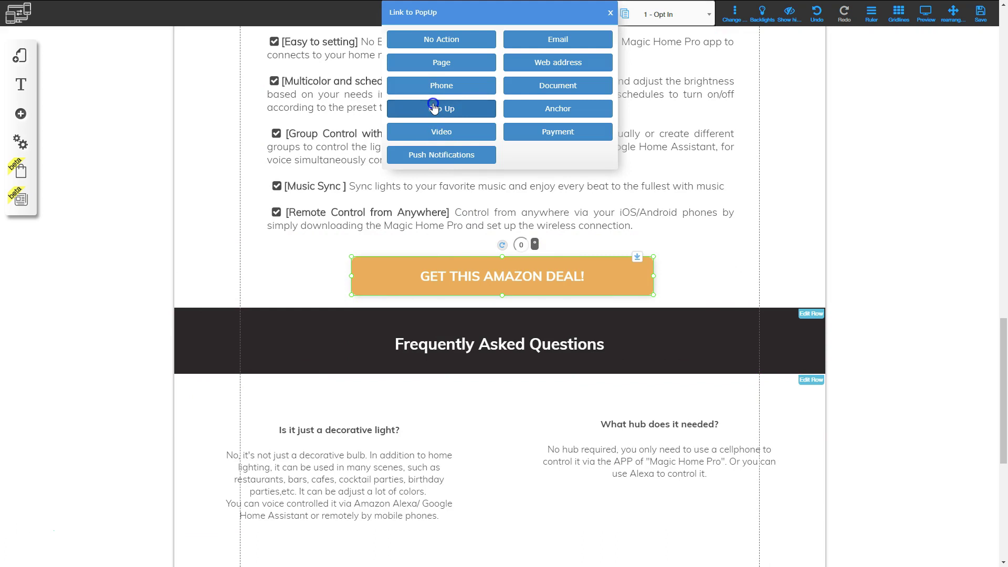
{"action": "left_click", "coordinate": [434, 107]}
{"action": "left_click", "coordinate": [452, 66]}
{"action": "left_click", "coordinate": [445, 91]}
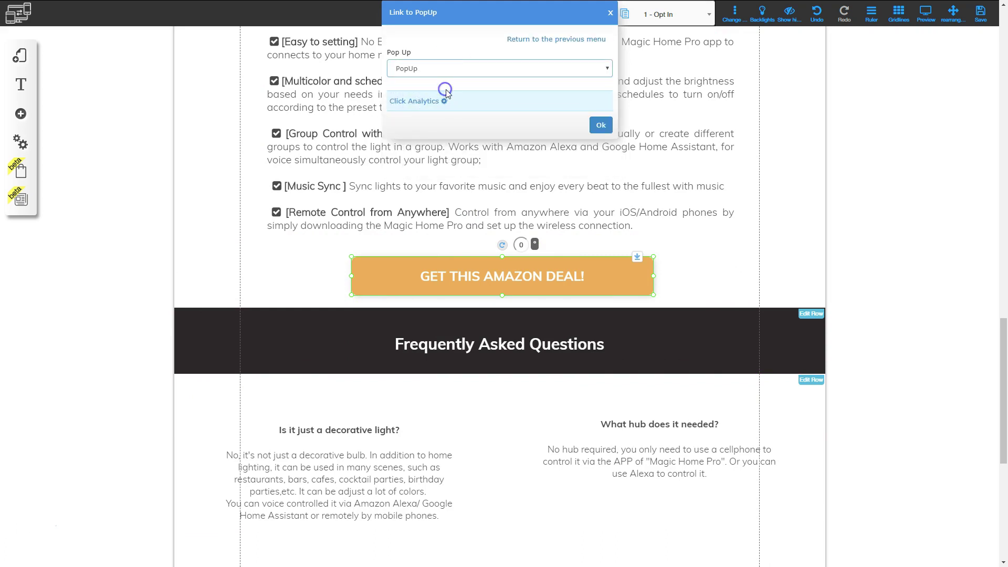
{"action": "left_click", "coordinate": [600, 124]}
Step: Link the "GET THIS AMAZON DEAL!" button beneath the Frequently Asked Questions to PopUp
{"action": "scroll", "coordinate": [538, 373], "scroll_direction": "down", "scroll_amount": 1}
{"action": "scroll", "coordinate": [538, 372], "scroll_direction": "down", "scroll_amount": 6}
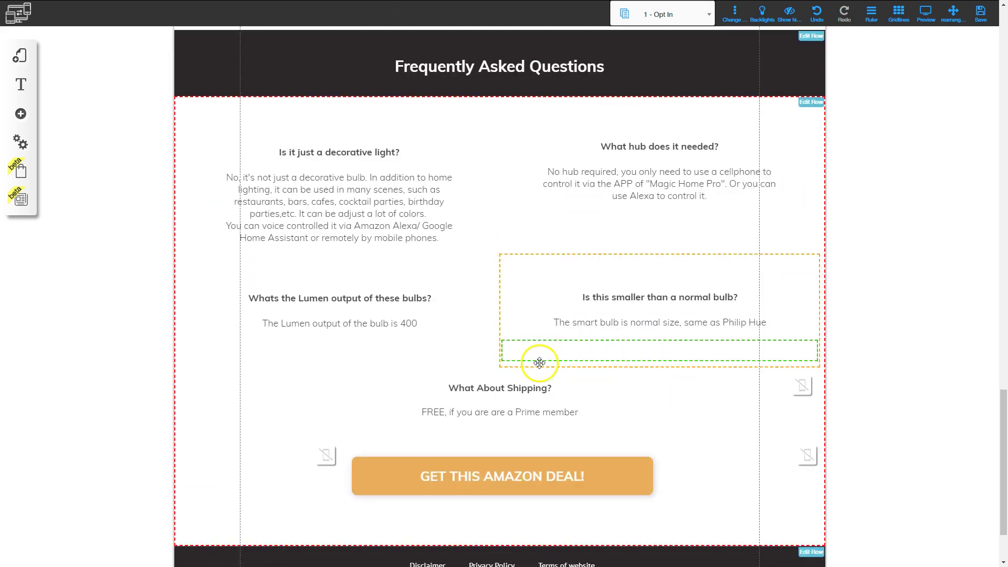
{"action": "left_click", "coordinate": [518, 389]}
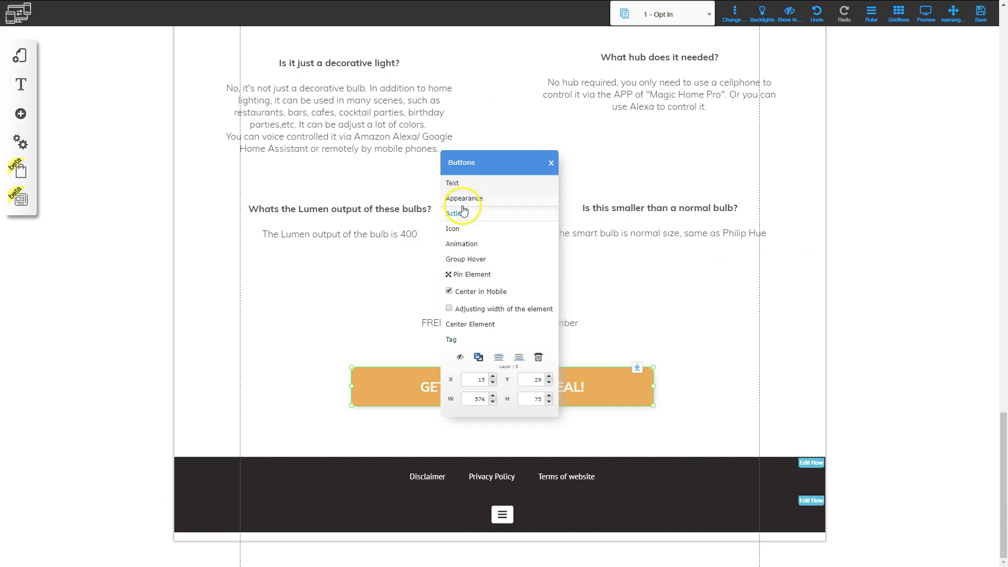
{"action": "left_click", "coordinate": [462, 204]}
{"action": "left_click", "coordinate": [447, 112]}
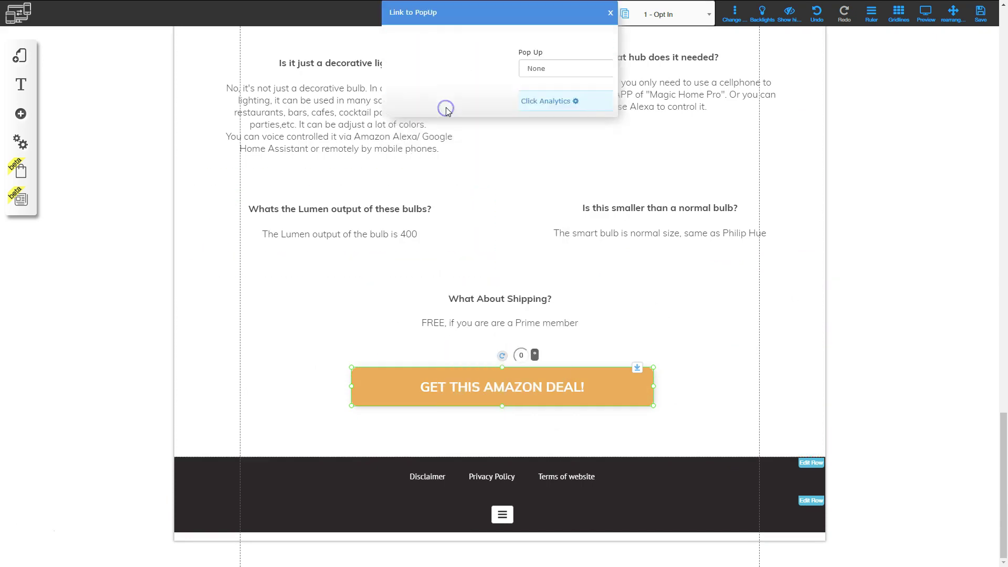
{"action": "left_click", "coordinate": [443, 72]}
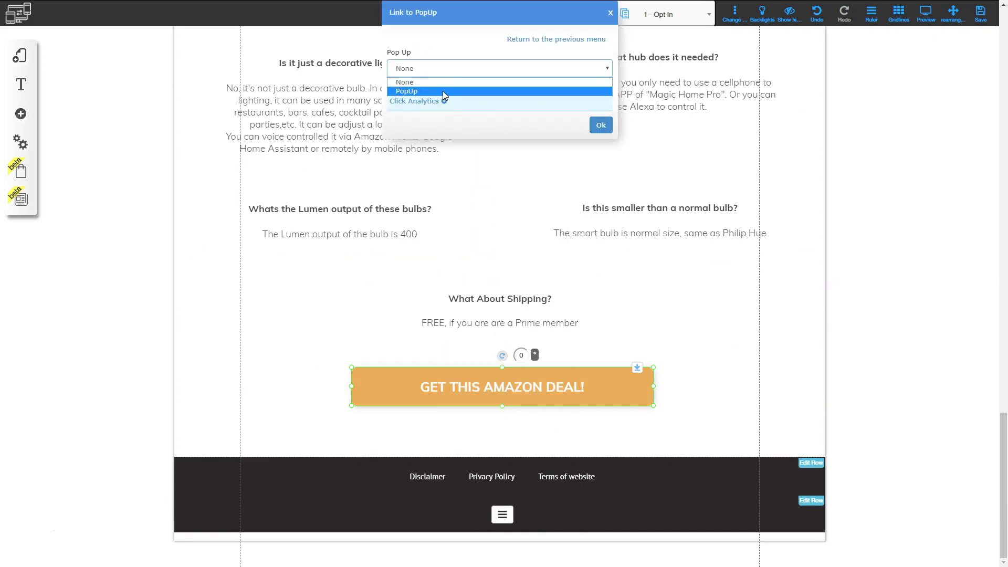
{"action": "left_click", "coordinate": [443, 91]}
{"action": "left_click", "coordinate": [601, 125]}
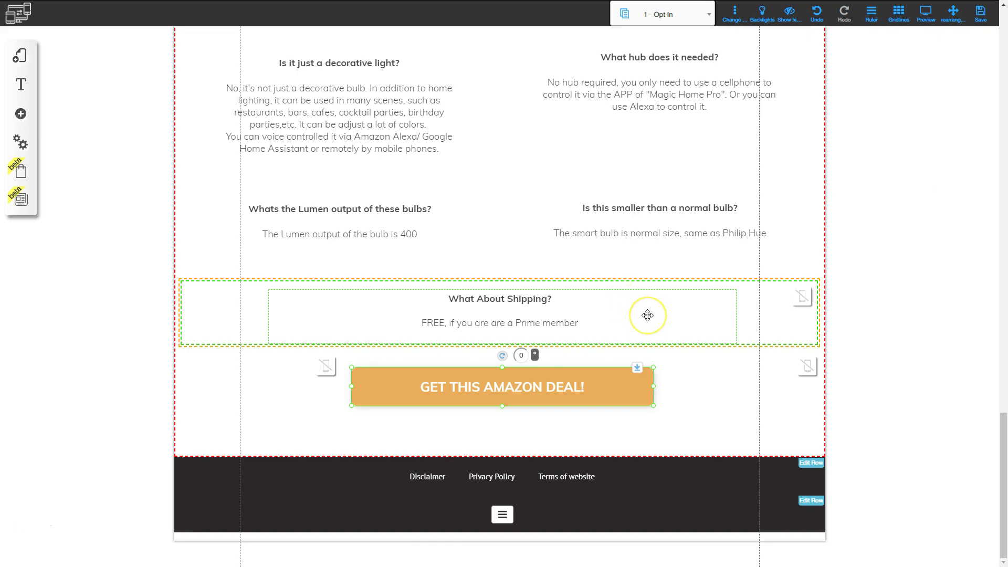
Step: Change the coupon offer's countdown timer type to Assign Date and choose April 13, 2018 as its date
{"action": "scroll", "coordinate": [647, 315], "scroll_direction": "up", "scroll_amount": 15}
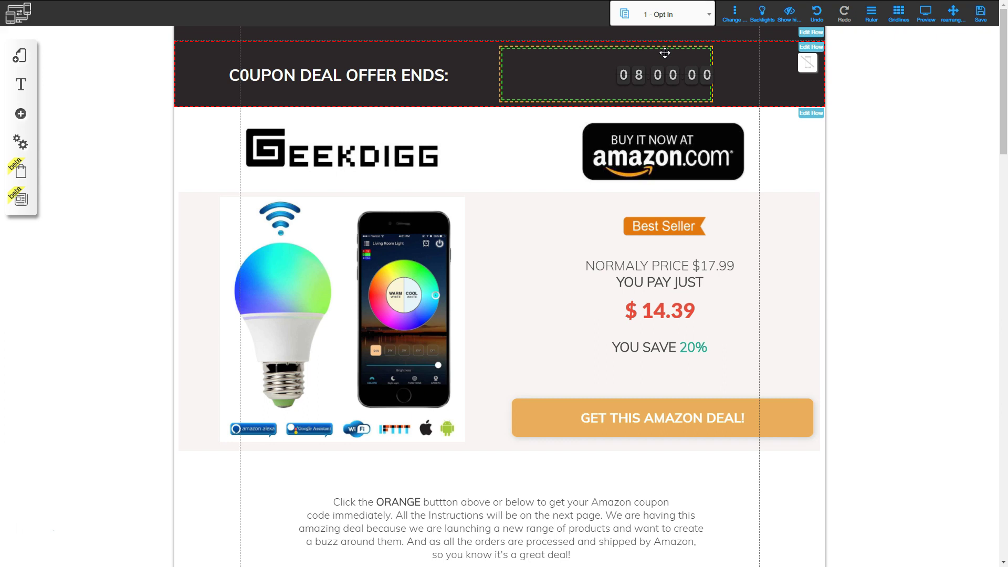
{"action": "left_click", "coordinate": [639, 77]}
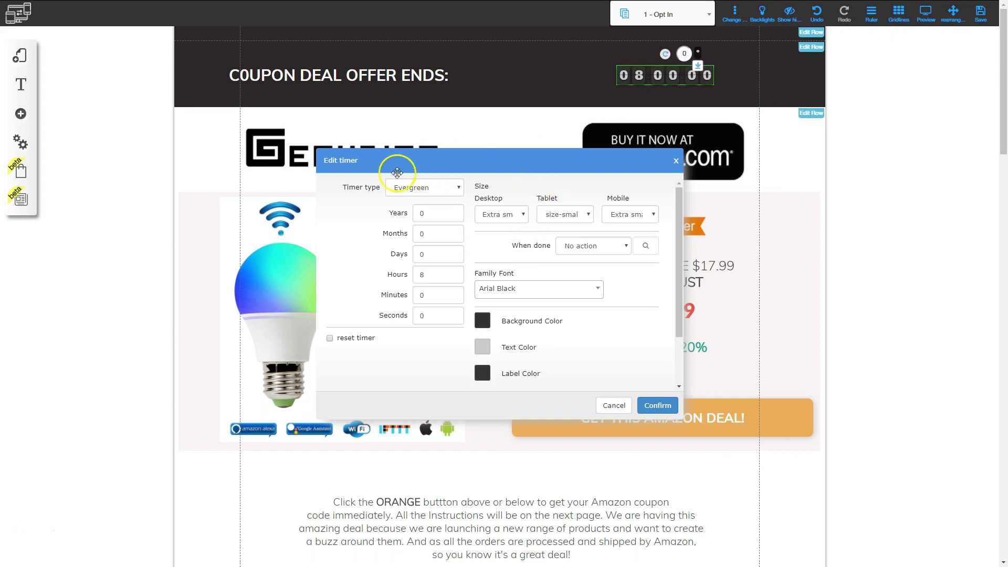
{"action": "left_click", "coordinate": [436, 189]}
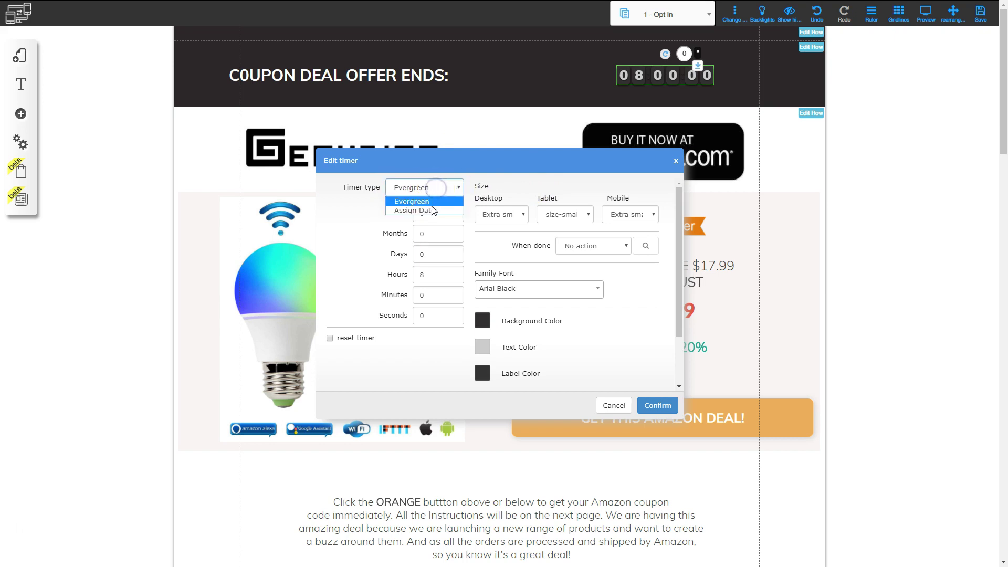
{"action": "left_click", "coordinate": [423, 211]}
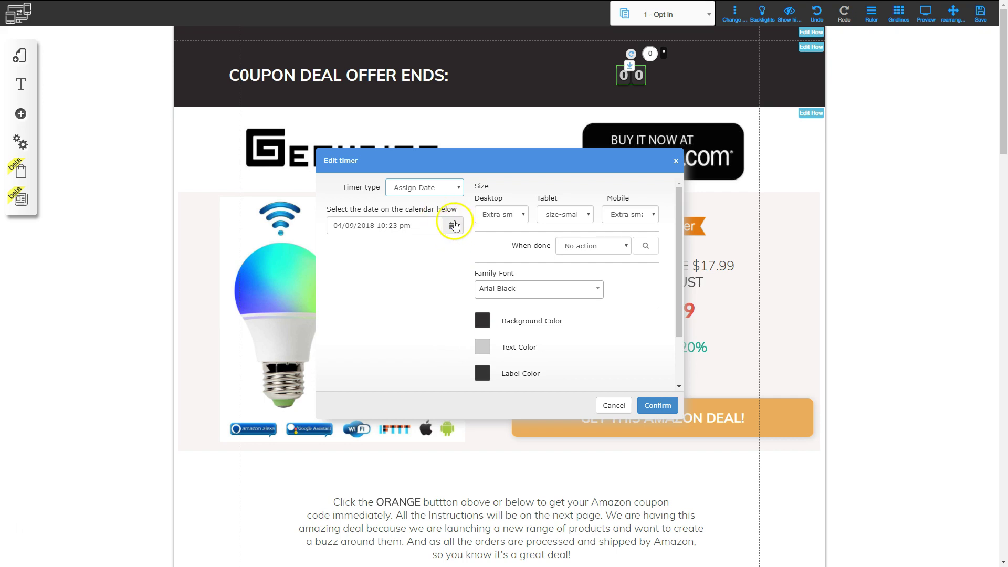
{"action": "left_click", "coordinate": [454, 226]}
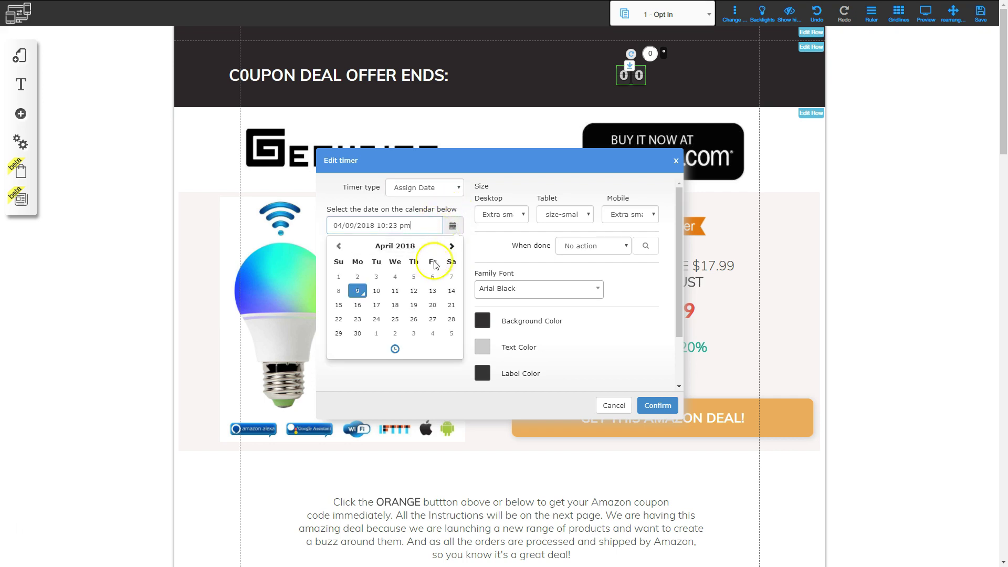
{"action": "left_click", "coordinate": [433, 292]}
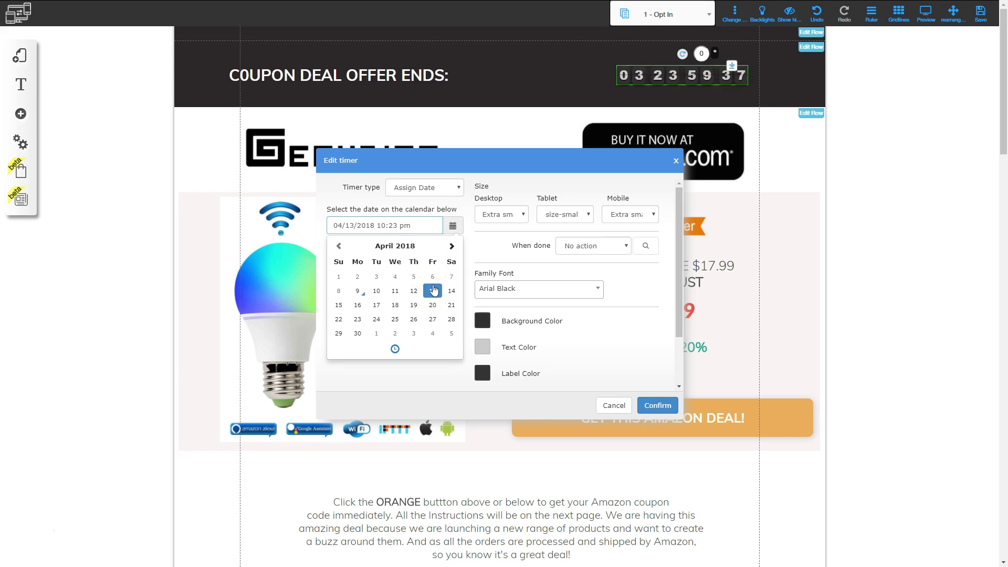
Step: Advance the timer's end time to midnight so that it ends on 04/14/2018 at 12:00 am
{"action": "left_click", "coordinate": [395, 350]}
{"action": "left_click", "coordinate": [347, 256]}
{"action": "left_click", "coordinate": [346, 255]}
{"action": "left_click", "coordinate": [415, 261]}
{"action": "left_click", "coordinate": [409, 317]}
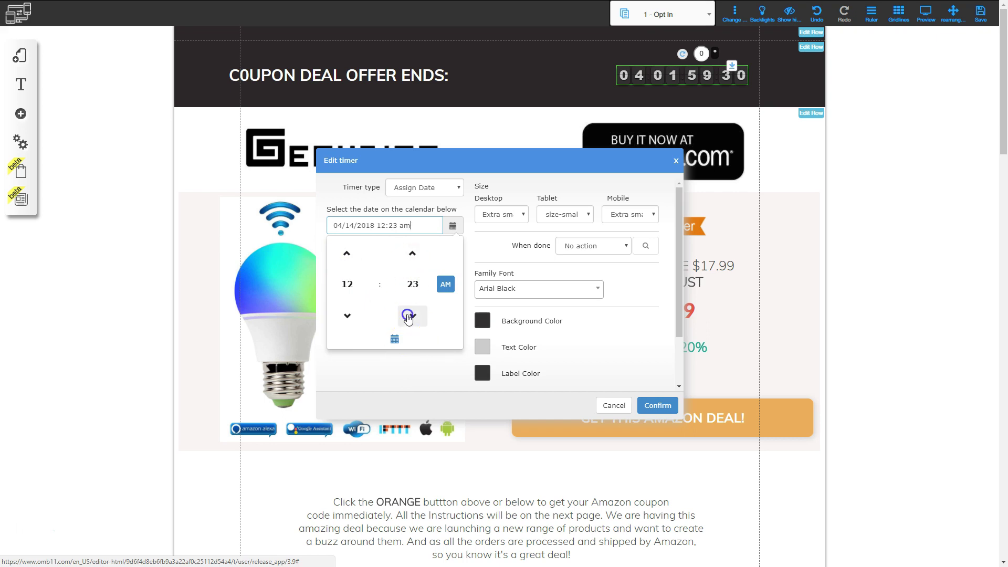
{"action": "left_click", "coordinate": [409, 317]}
{"action": "left_click", "coordinate": [412, 317]}
{"action": "left_click", "coordinate": [415, 316]}
{"action": "left_click", "coordinate": [417, 317]}
{"action": "left_click", "coordinate": [416, 316]}
{"action": "left_click", "coordinate": [416, 316]}
{"action": "left_click", "coordinate": [416, 316]}
{"action": "left_click", "coordinate": [416, 317]}
{"action": "left_click", "coordinate": [417, 316]}
{"action": "left_click", "coordinate": [416, 316]}
{"action": "left_click", "coordinate": [416, 316]}
{"action": "left_click", "coordinate": [417, 316]}
{"action": "left_click", "coordinate": [416, 316]}
{"action": "left_click", "coordinate": [416, 316]}
{"action": "left_click", "coordinate": [416, 316]}
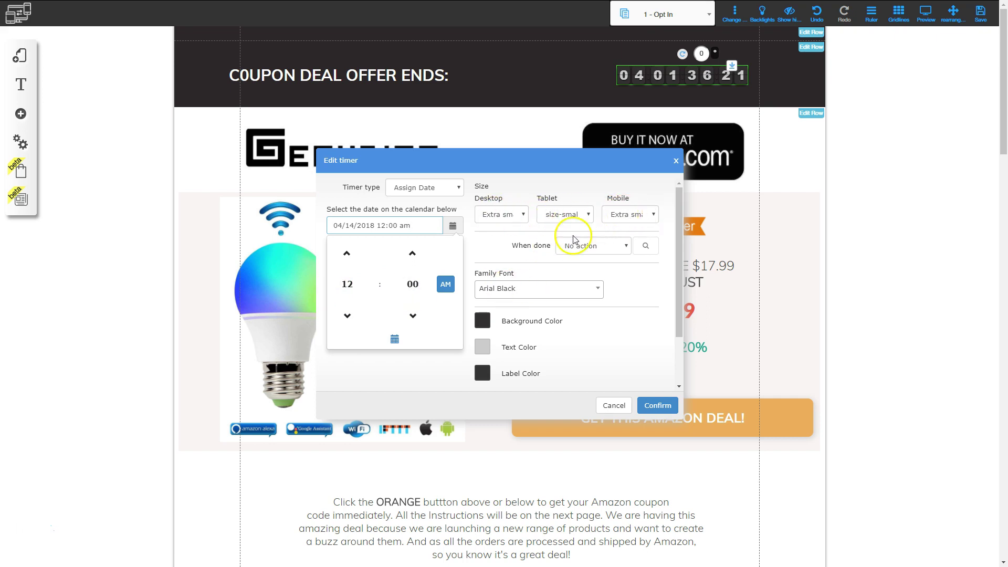
Step: Review the timer's choices for what happens when done, keeping No action selected
{"action": "left_click", "coordinate": [626, 245]}
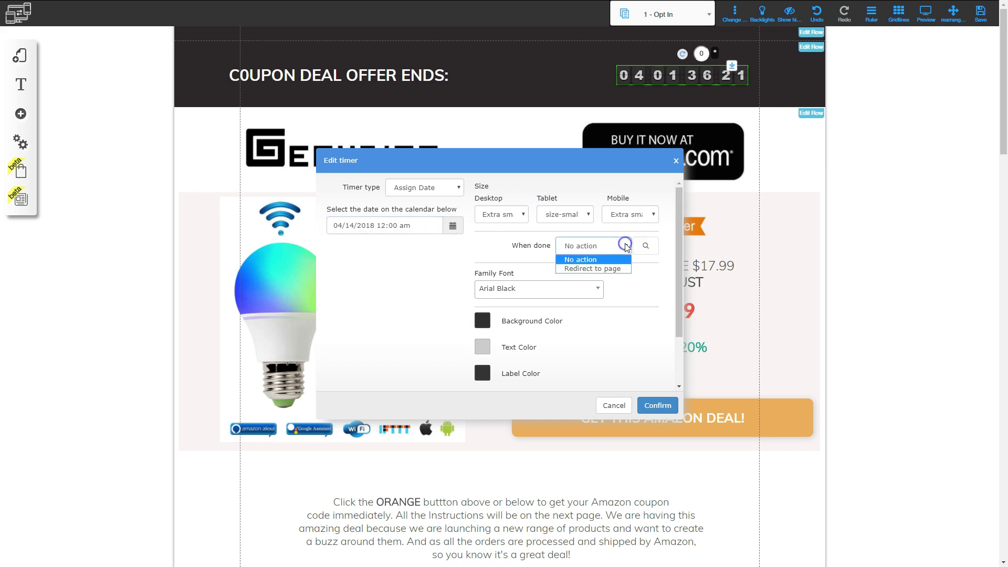
{"action": "left_click", "coordinate": [590, 258]}
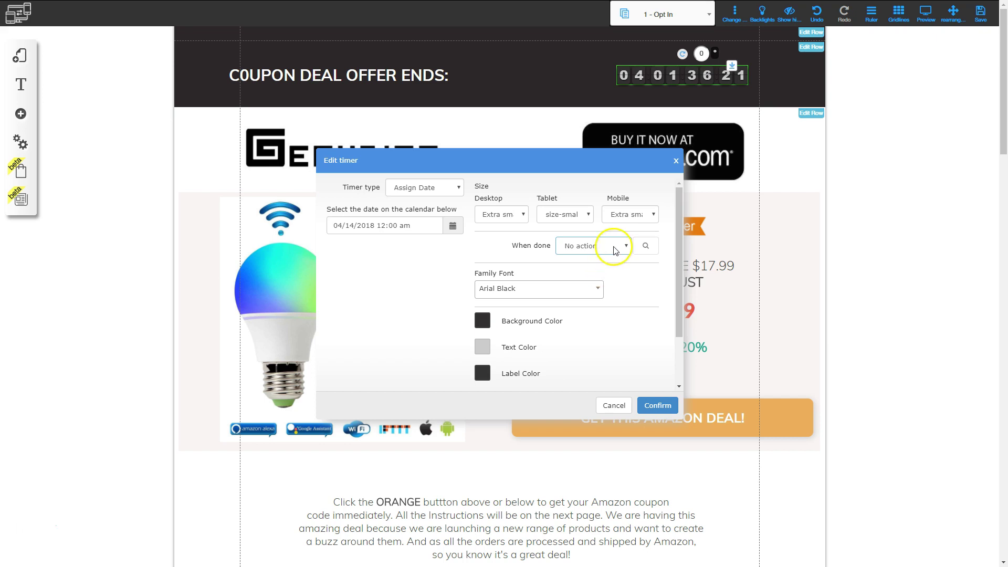
{"action": "left_click", "coordinate": [600, 245]}
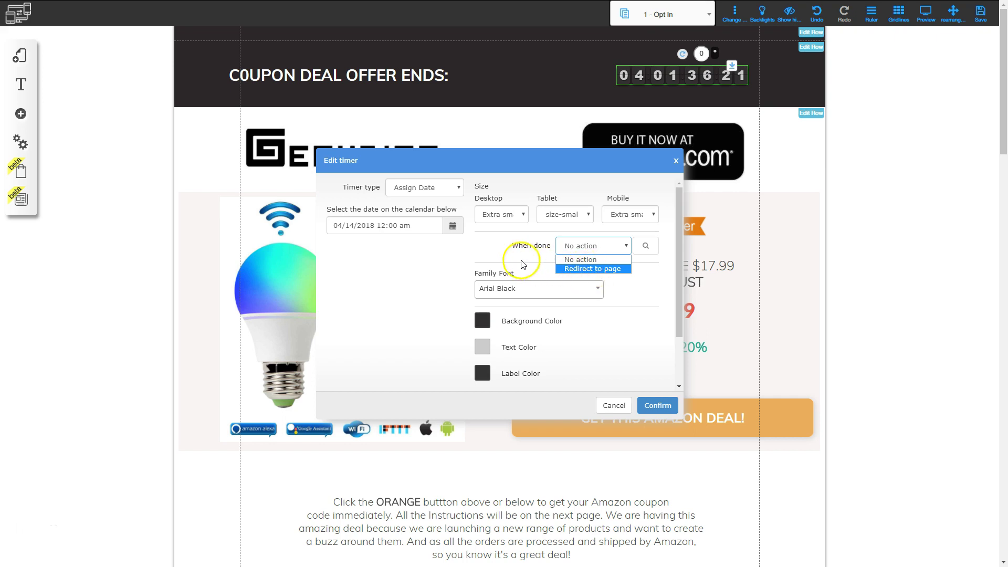
{"action": "left_click", "coordinate": [486, 241]}
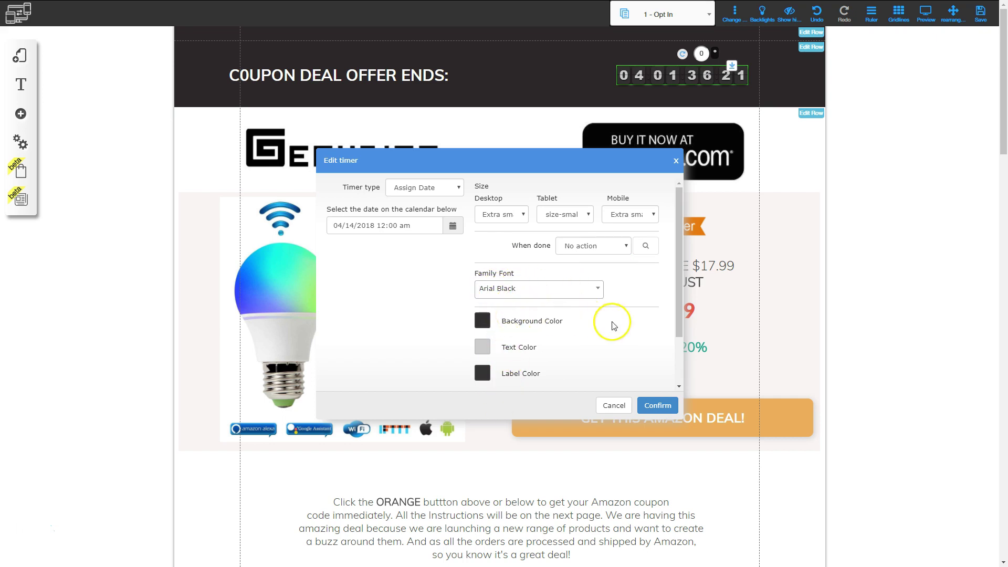
Step: Confirm the timer settings and save the modified 1 - Opt In page
{"action": "left_click", "coordinate": [657, 405]}
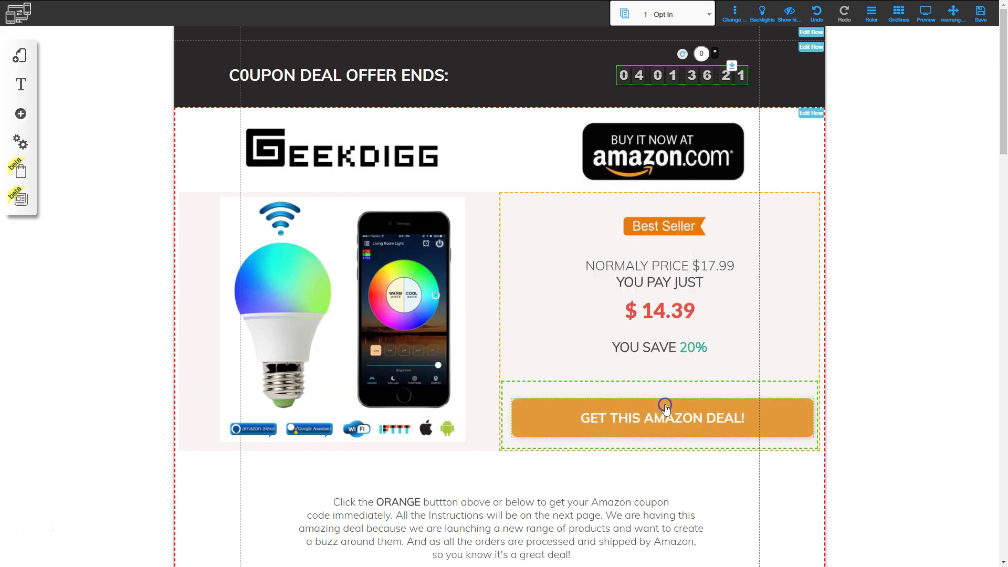
{"action": "left_click", "coordinate": [979, 21]}
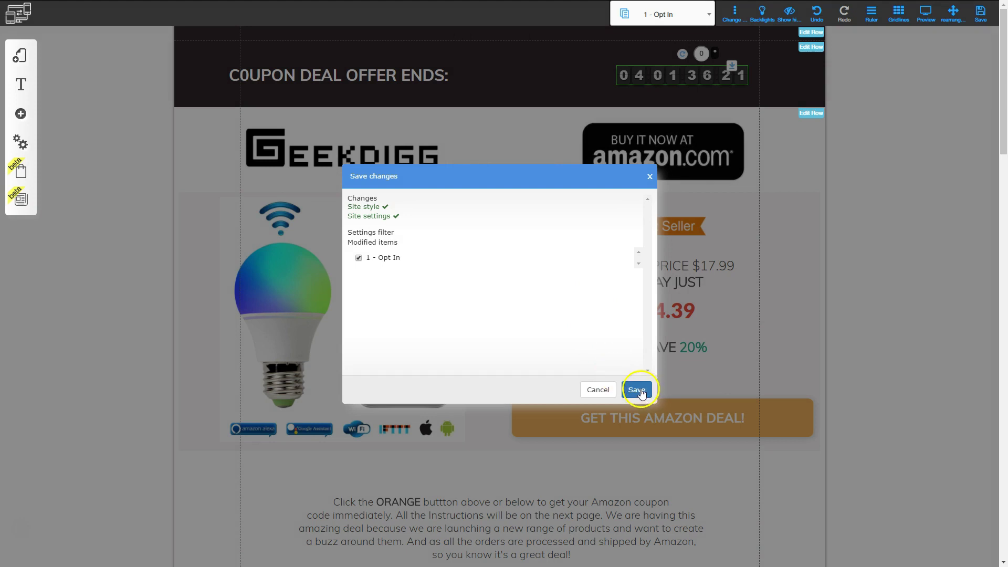
{"action": "left_click", "coordinate": [637, 390]}
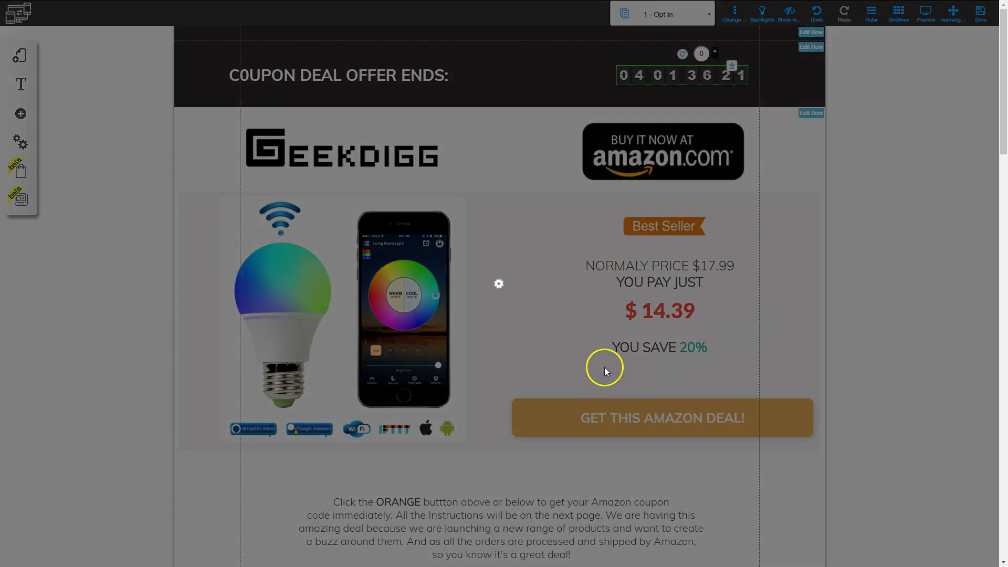